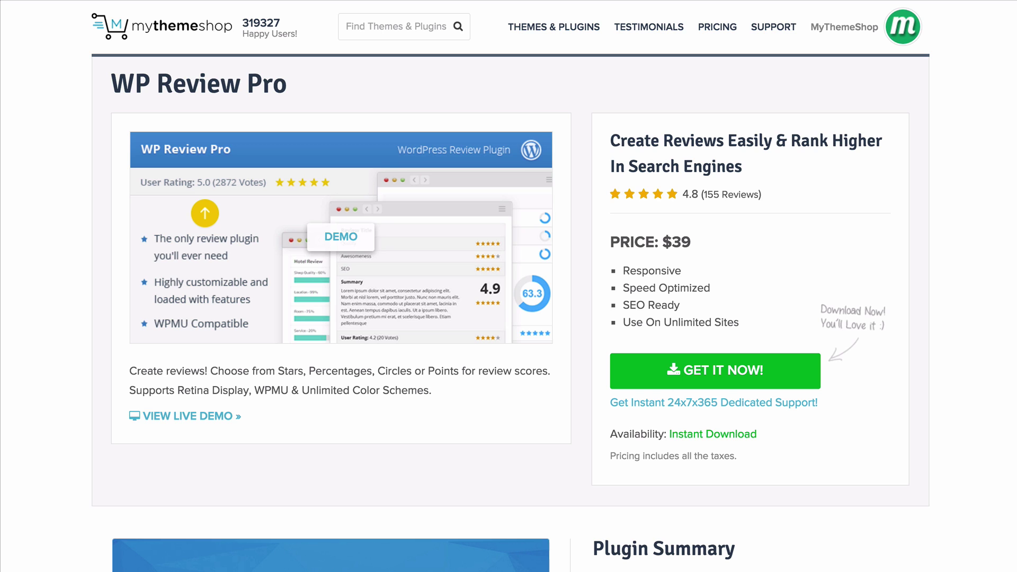
- Find WP Review Pro v2.0.4 among the active premium resources and download its plugin files to the computer
{"action": "mouse_move", "coordinate": [840, 47]}
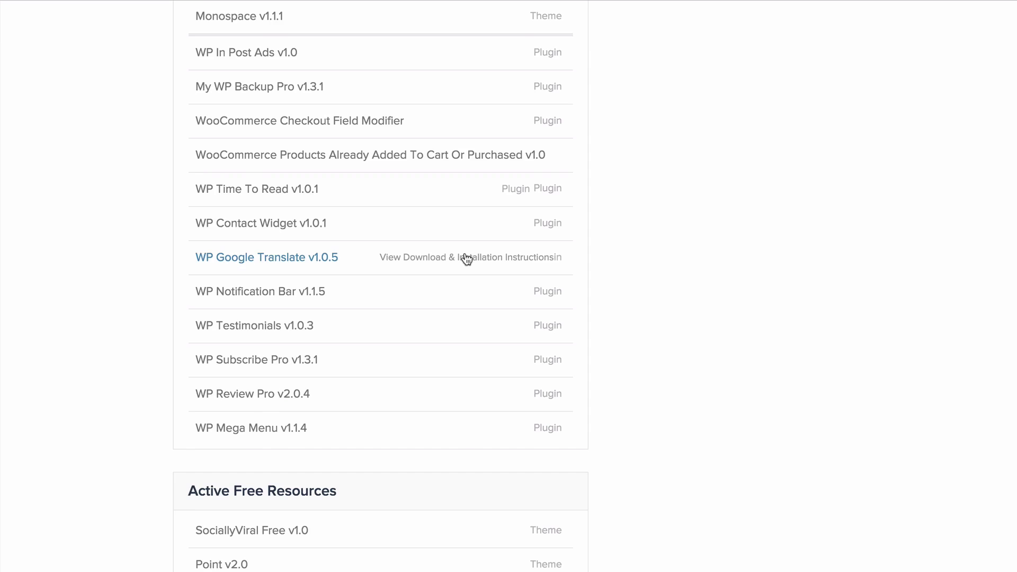
{"action": "scroll", "coordinate": [636, 239], "scroll_direction": "up", "scroll_amount": 15}
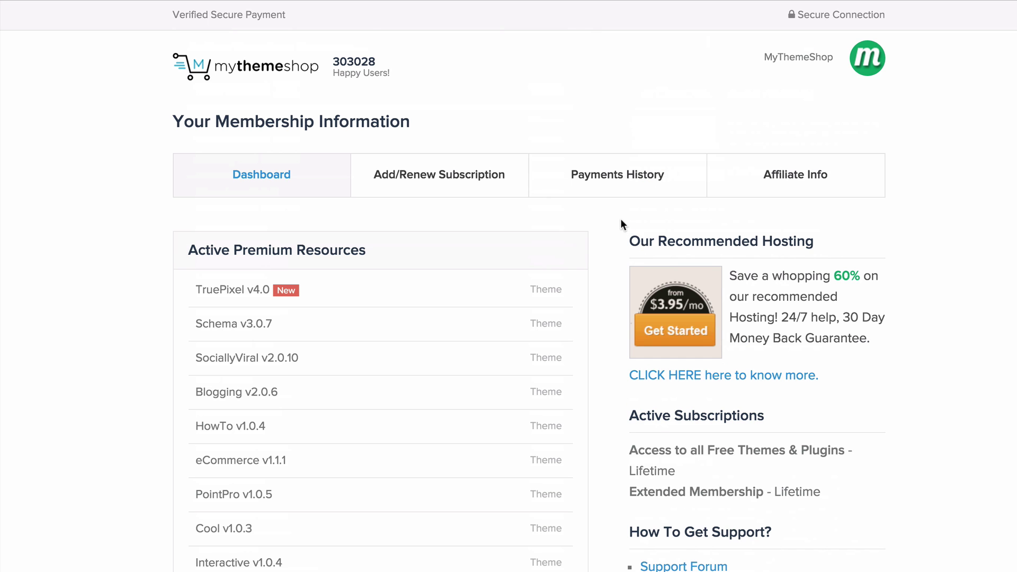
{"action": "scroll", "coordinate": [607, 221], "scroll_direction": "down", "scroll_amount": 20}
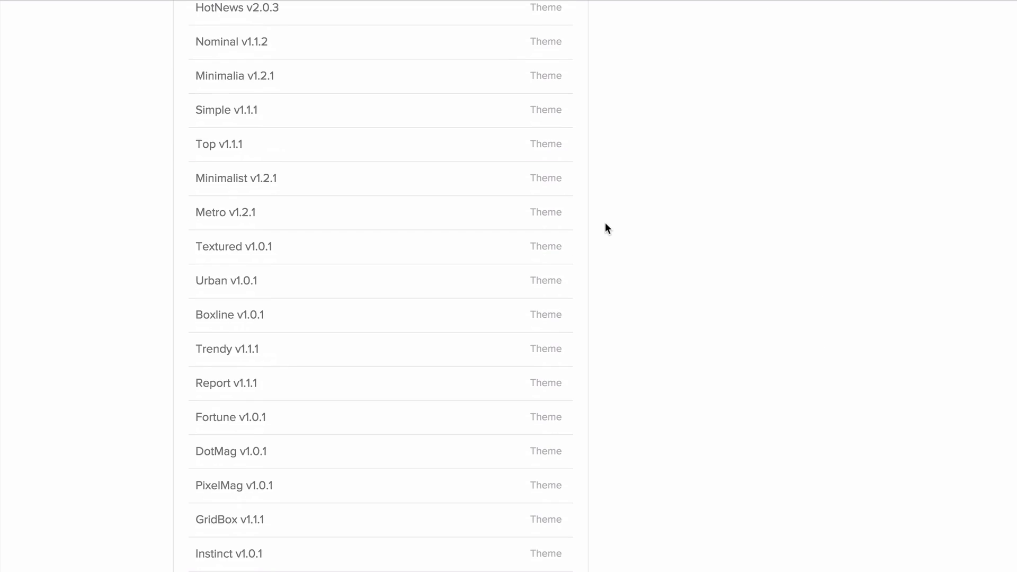
{"action": "scroll", "coordinate": [605, 224], "scroll_direction": "down", "scroll_amount": 15}
{"action": "scroll", "coordinate": [603, 223], "scroll_direction": "up", "scroll_amount": 5}
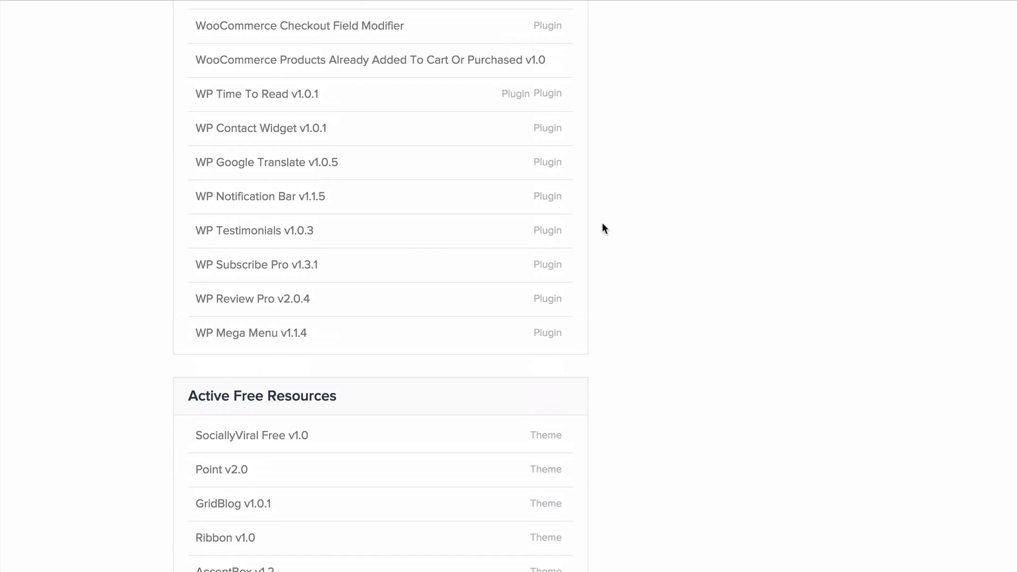
{"action": "left_click", "coordinate": [401, 470]}
{"action": "scroll", "coordinate": [394, 445], "scroll_direction": "down", "scroll_amount": 4}
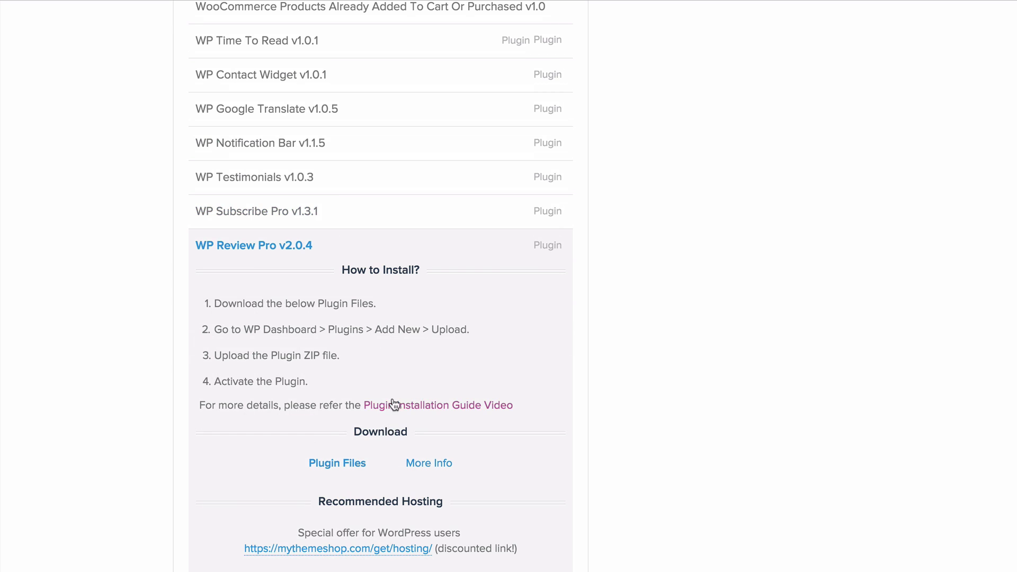
{"action": "left_click", "coordinate": [339, 464]}
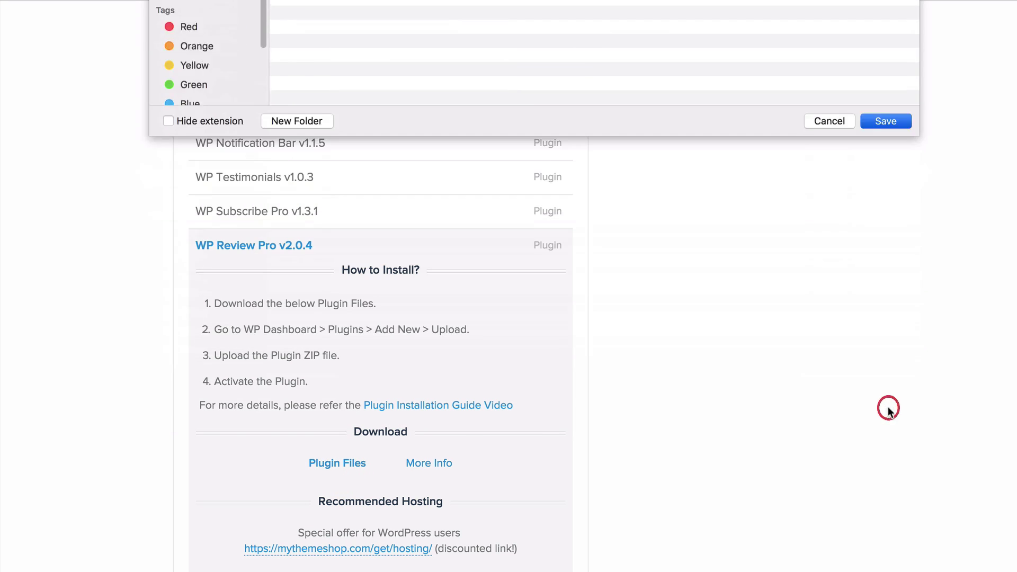
{"action": "key", "text": "Return"}
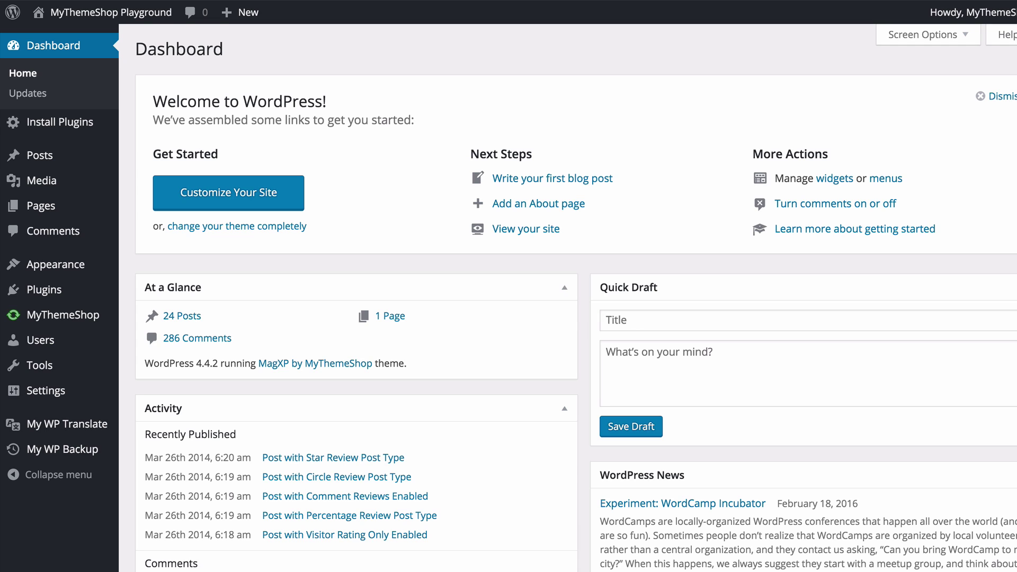
- In the WordPress admin, add a new plugin by uploading wp-review-pro.zip and install it
{"action": "mouse_move", "coordinate": [98, 294]}
{"action": "left_click", "coordinate": [152, 313]}
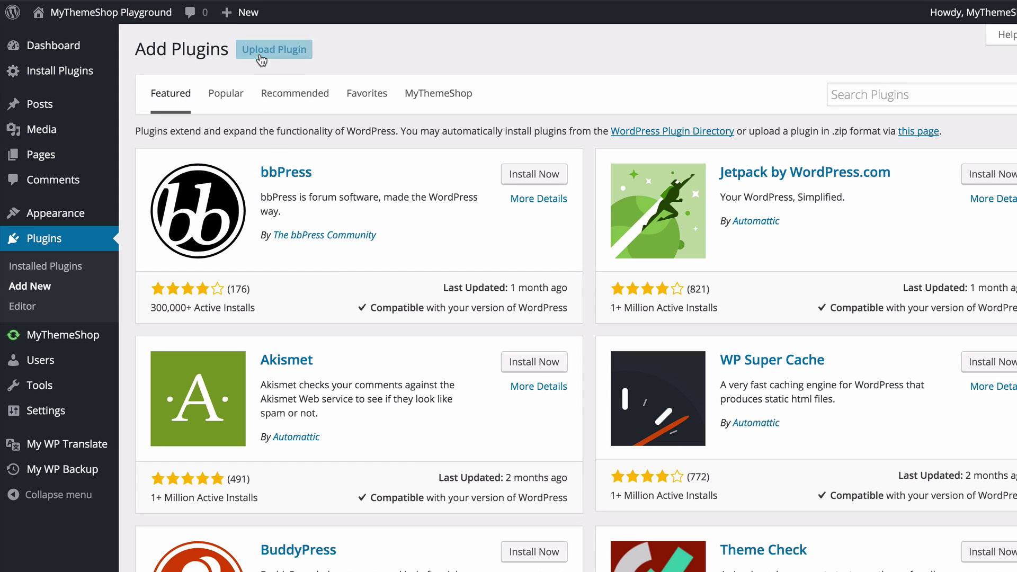
{"action": "left_click", "coordinate": [262, 56]}
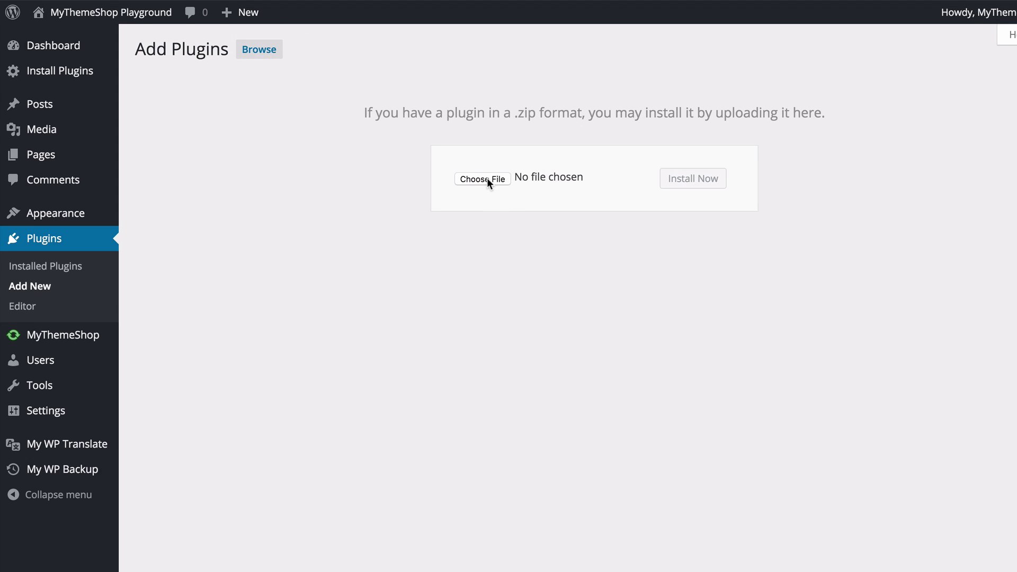
{"action": "left_click", "coordinate": [488, 179]}
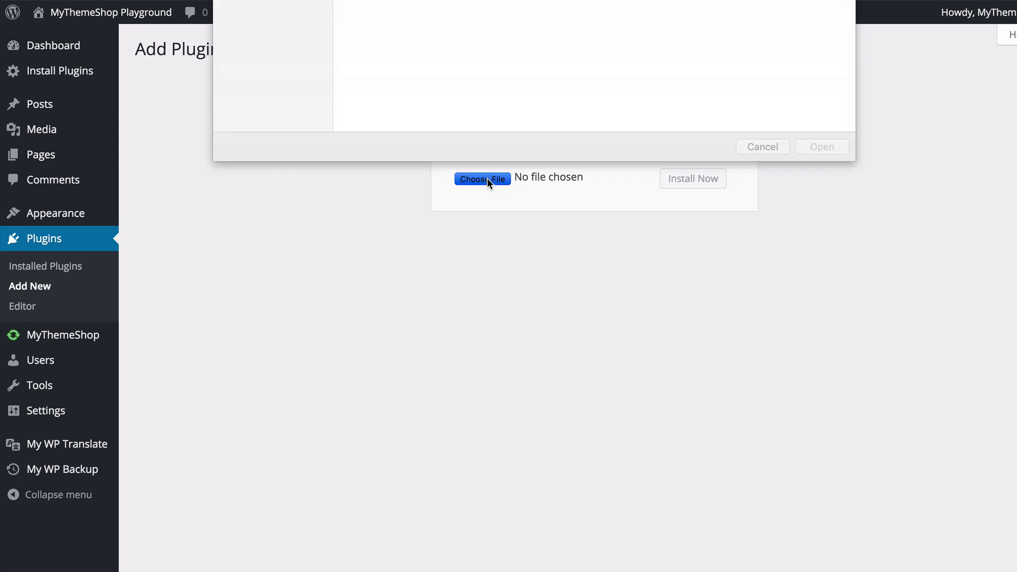
{"action": "left_click", "coordinate": [385, 22]}
{"action": "left_click", "coordinate": [813, 380]}
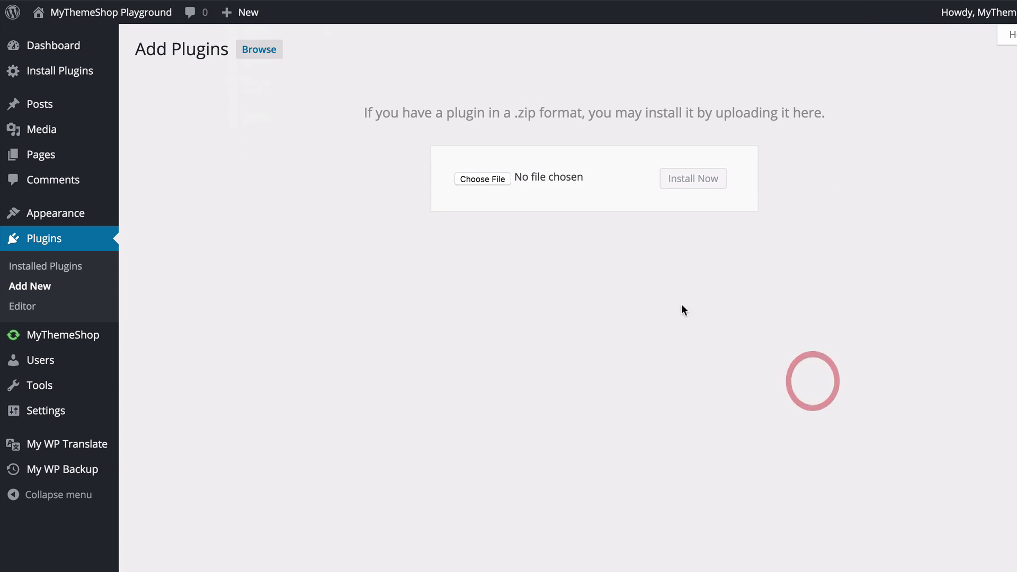
{"action": "left_click", "coordinate": [677, 180]}
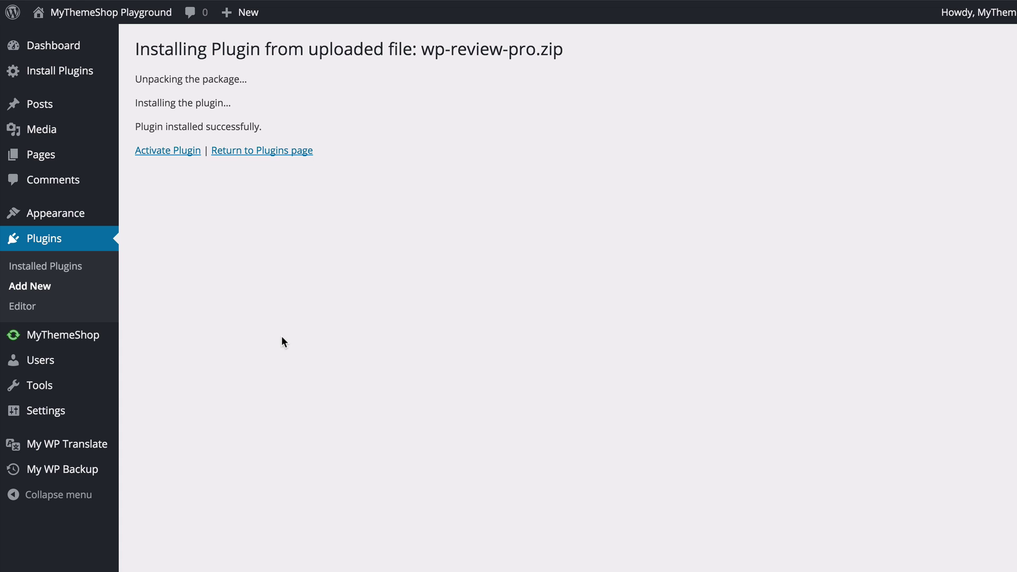
- Activate the installed plugin and open the WP Review Pro settings page
{"action": "left_click", "coordinate": [179, 151]}
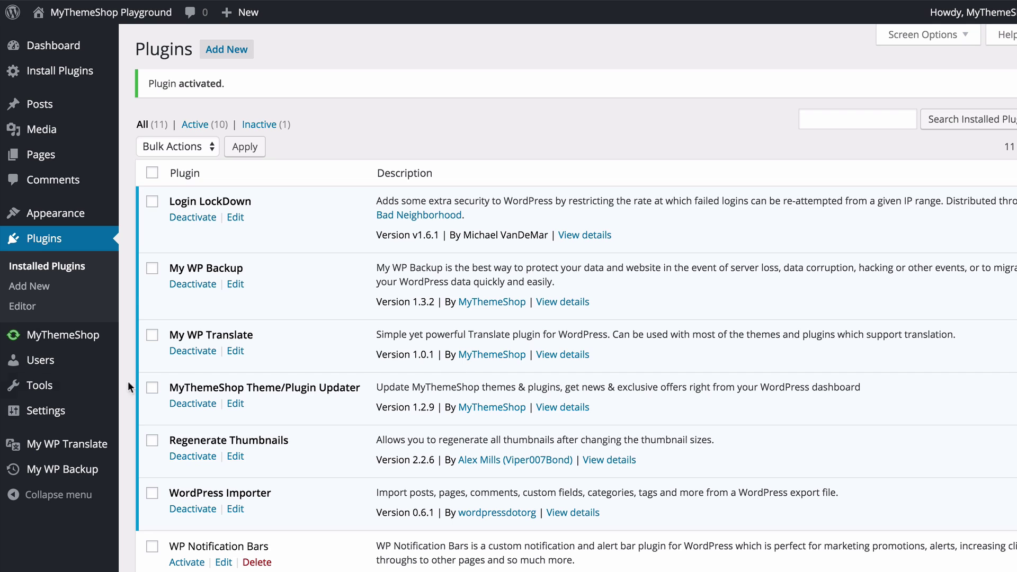
{"action": "mouse_move", "coordinate": [64, 410]}
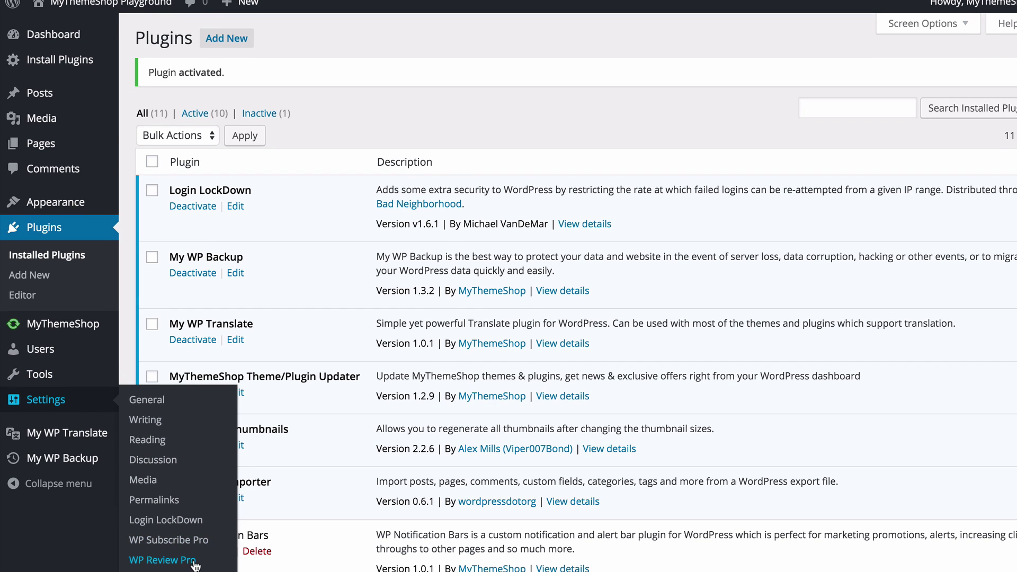
{"action": "left_click", "coordinate": [194, 562]}
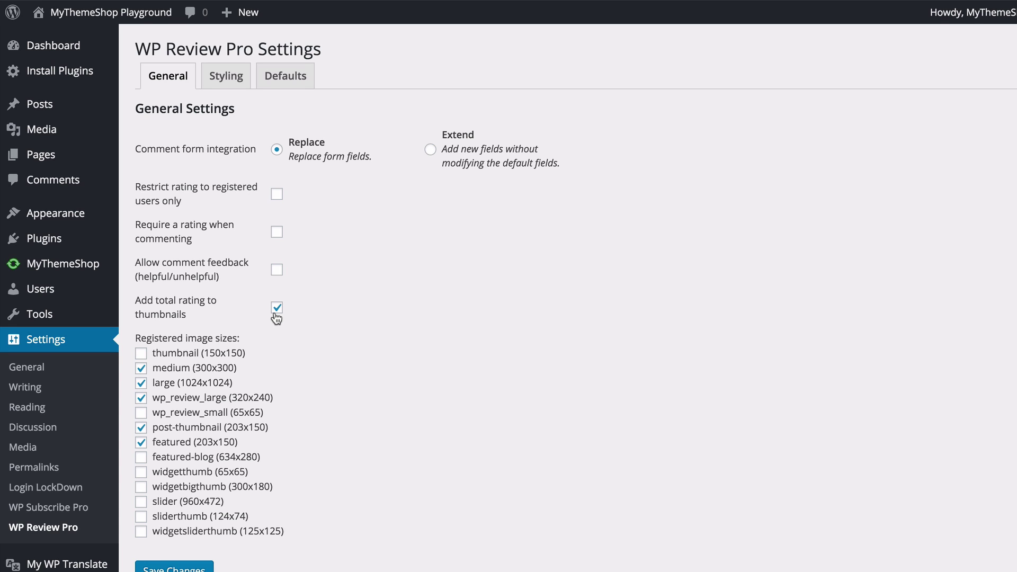
- Switch the thumbnail (150x150) image size on and off again, and save the general settings
{"action": "scroll", "coordinate": [275, 311], "scroll_direction": "down", "scroll_amount": 1}
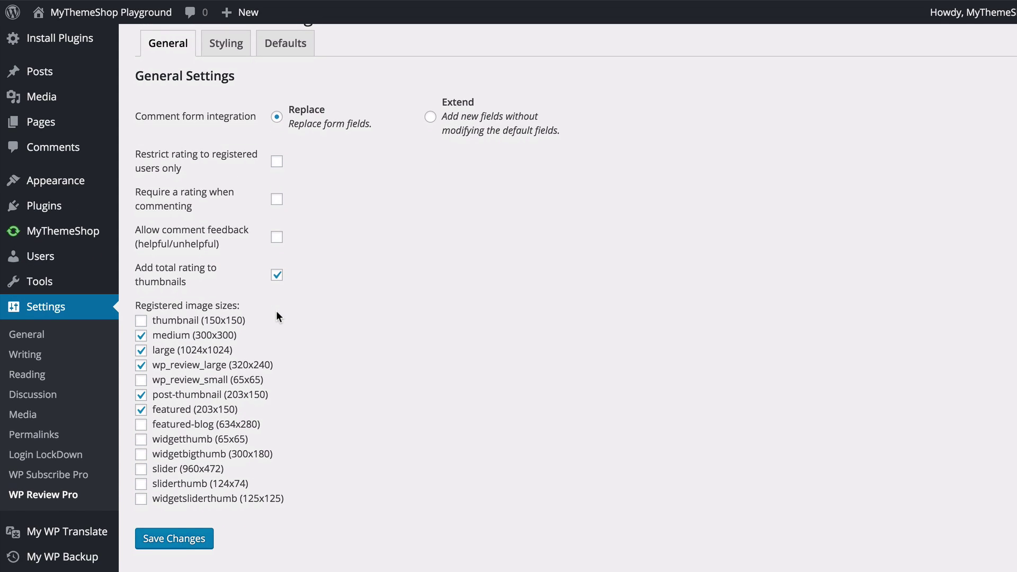
{"action": "left_click", "coordinate": [228, 324]}
{"action": "left_click", "coordinate": [189, 322]}
{"action": "left_click", "coordinate": [197, 539]}
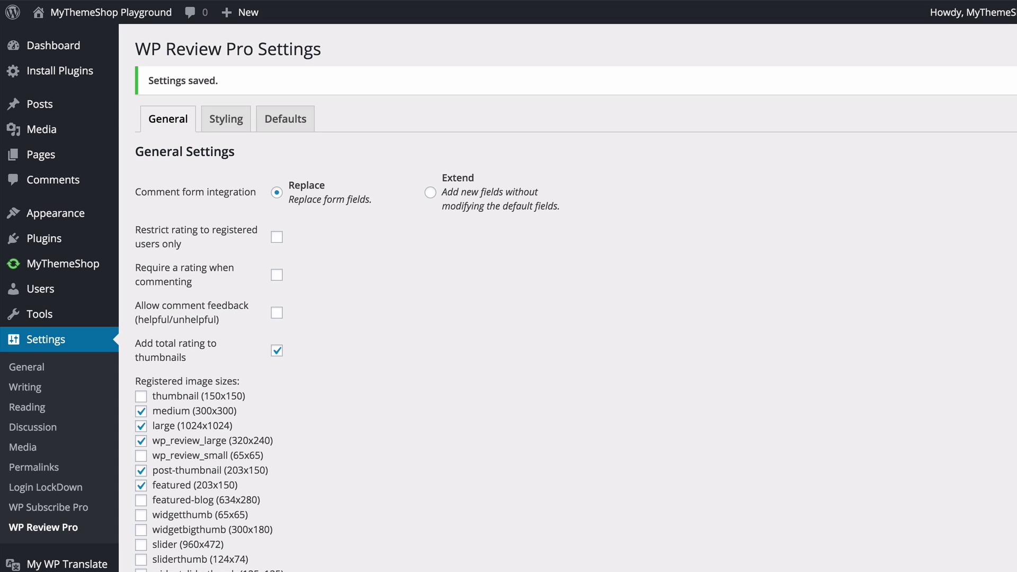
- In the styling settings, try a green shade for Review Color and set it to yellow #f4e755
{"action": "left_click", "coordinate": [216, 133]}
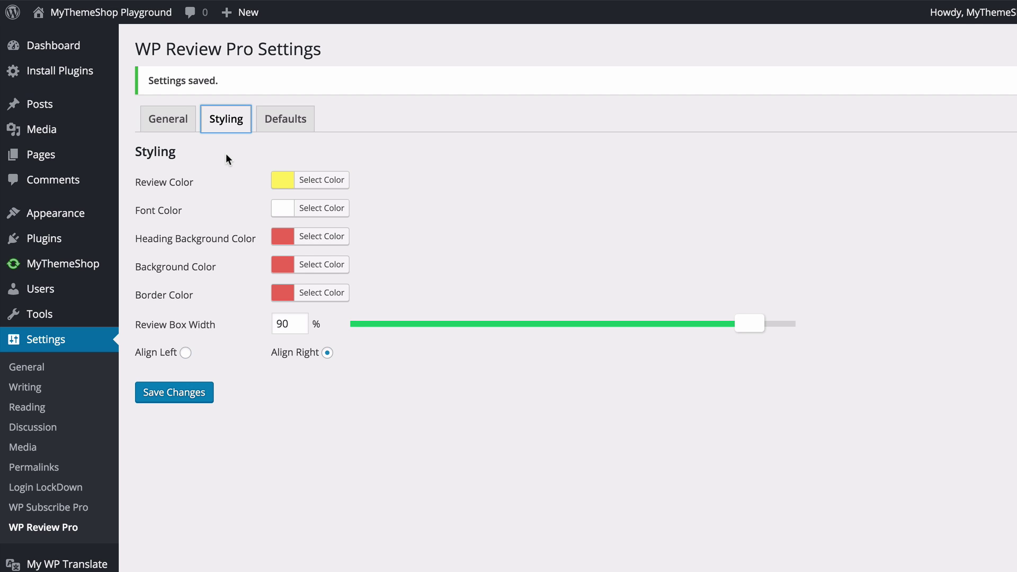
{"action": "left_click", "coordinate": [226, 154]}
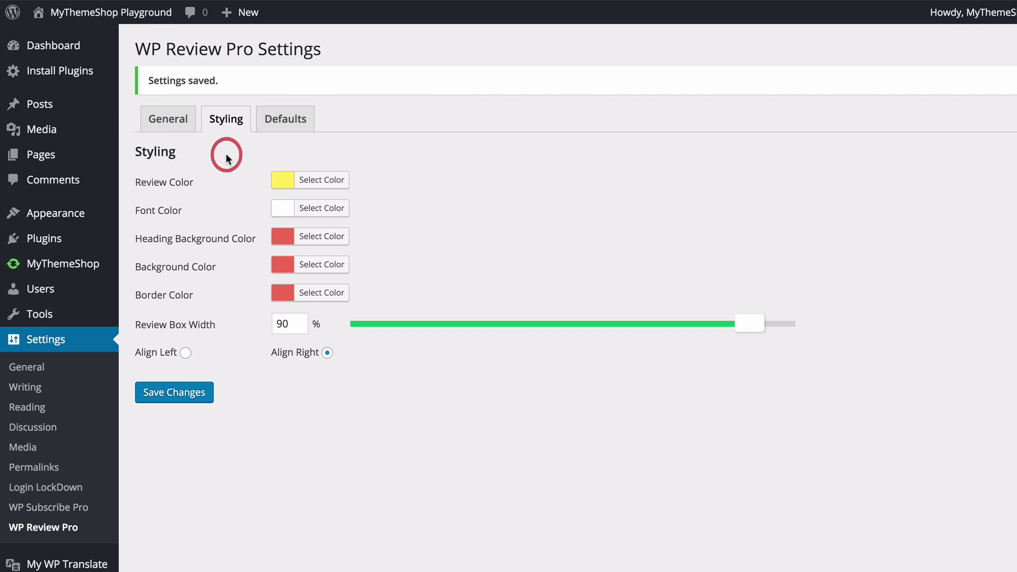
{"action": "left_click", "coordinate": [316, 184]}
{"action": "left_click_drag", "start_coordinate": [297, 205], "coordinate": [335, 242]}
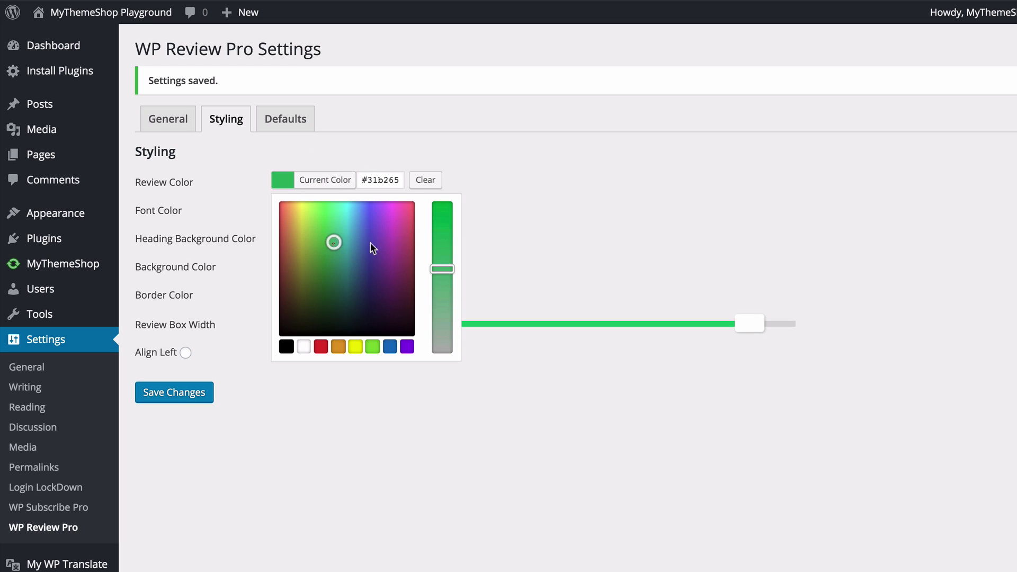
{"action": "mouse_move", "coordinate": [442, 269]}
{"action": "left_mouse_down"}
{"action": "mouse_move", "coordinate": [442, 215]}
{"action": "mouse_move", "coordinate": [440, 255]}
{"action": "left_mouse_up"}
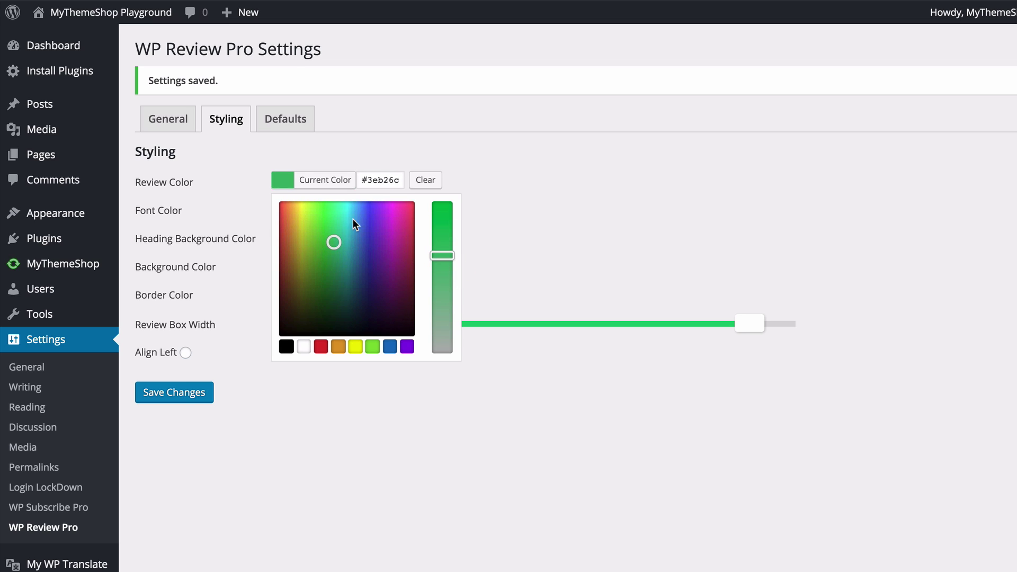
{"action": "left_click_drag", "start_coordinate": [334, 240], "coordinate": [301, 207]}
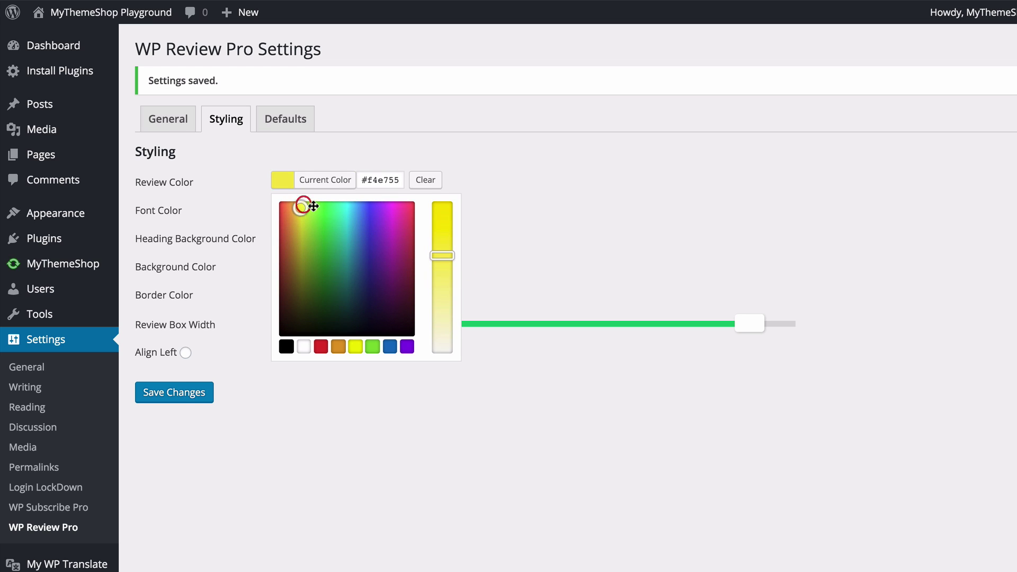
{"action": "left_click", "coordinate": [547, 180]}
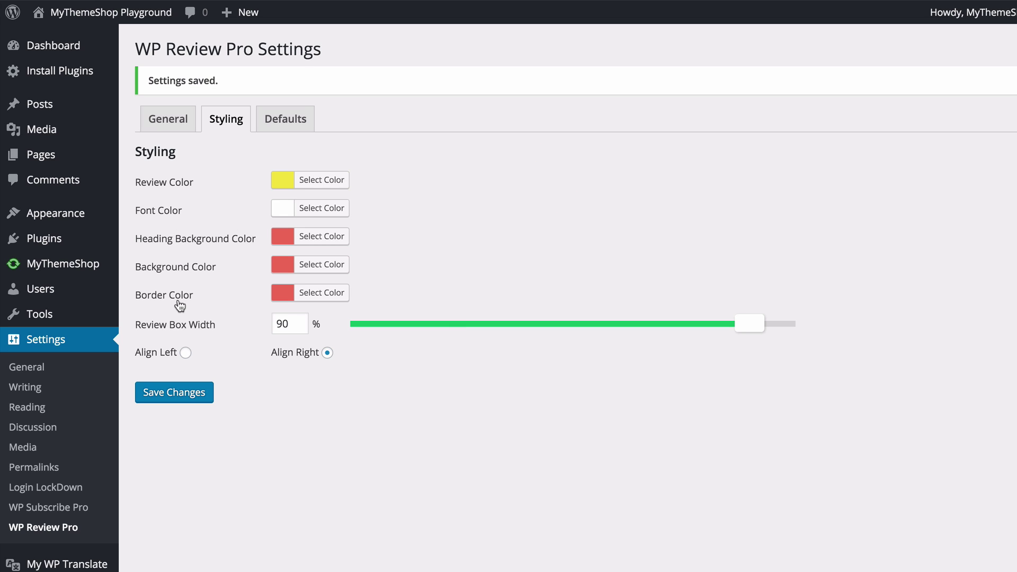
- Try a Review Box Width of 85%, set it to 100%, and save the styling settings
{"action": "mouse_move", "coordinate": [752, 324]}
{"action": "left_mouse_down"}
{"action": "mouse_move", "coordinate": [613, 324]}
{"action": "mouse_move", "coordinate": [822, 321]}
{"action": "mouse_move", "coordinate": [734, 326]}
{"action": "left_mouse_up"}
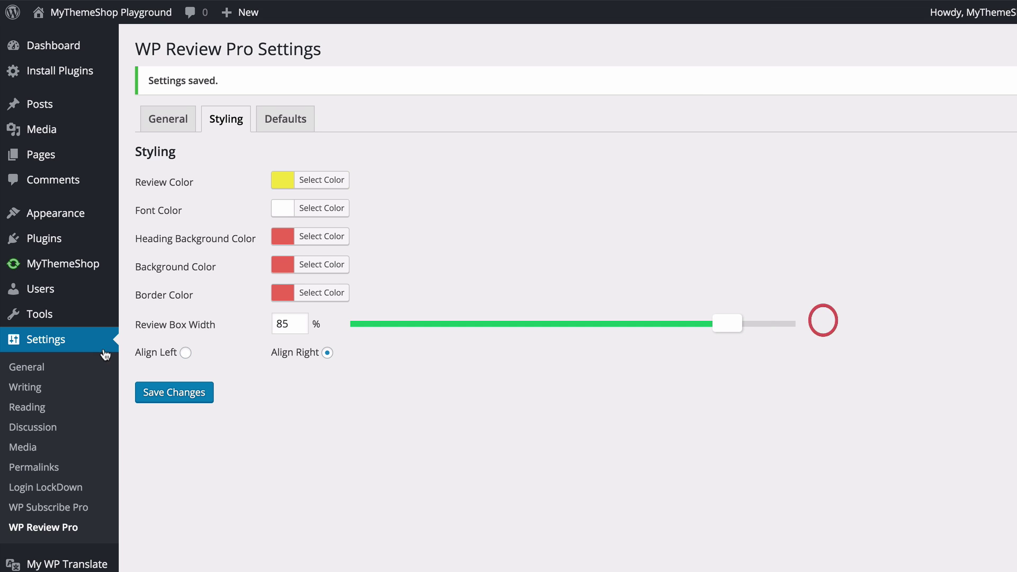
{"action": "left_click_drag", "start_coordinate": [726, 324], "coordinate": [847, 327]}
{"action": "left_click", "coordinate": [206, 370]}
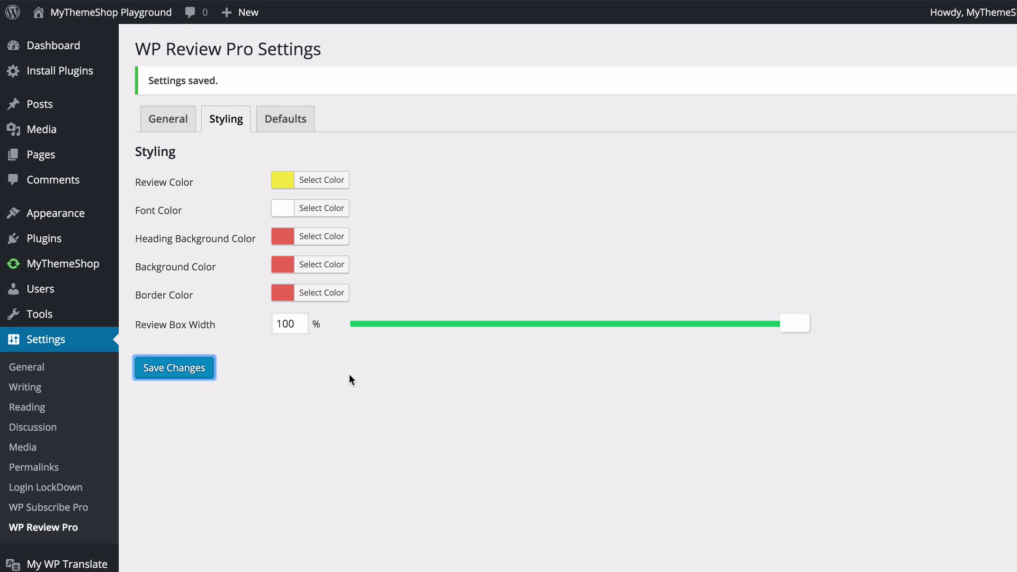
- In the default settings, set Review Location to Custom (use shortcode) and highlight the [wp-review] shortcode
{"action": "left_click", "coordinate": [271, 122]}
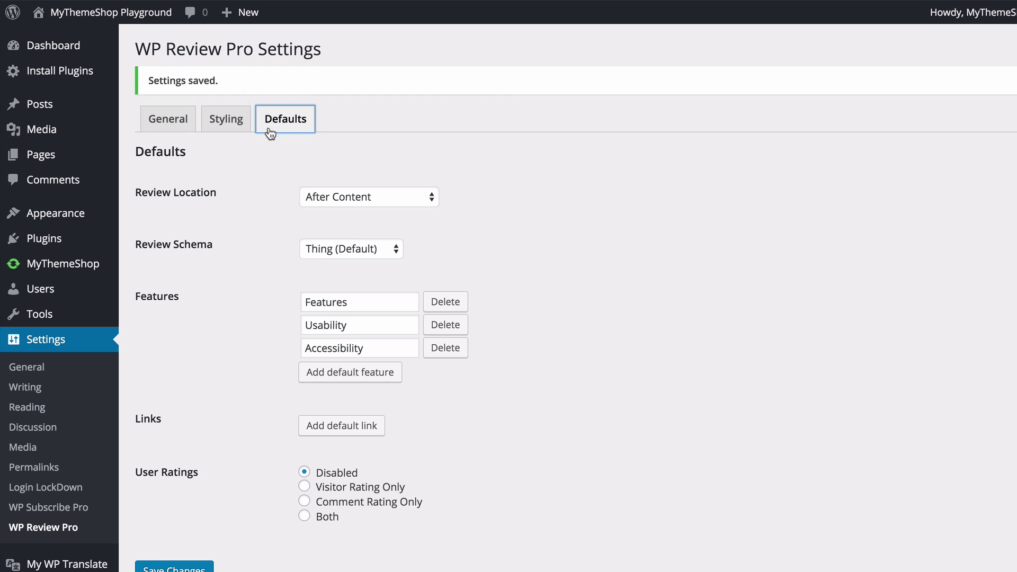
{"action": "left_click", "coordinate": [255, 174]}
{"action": "left_click", "coordinate": [331, 199]}
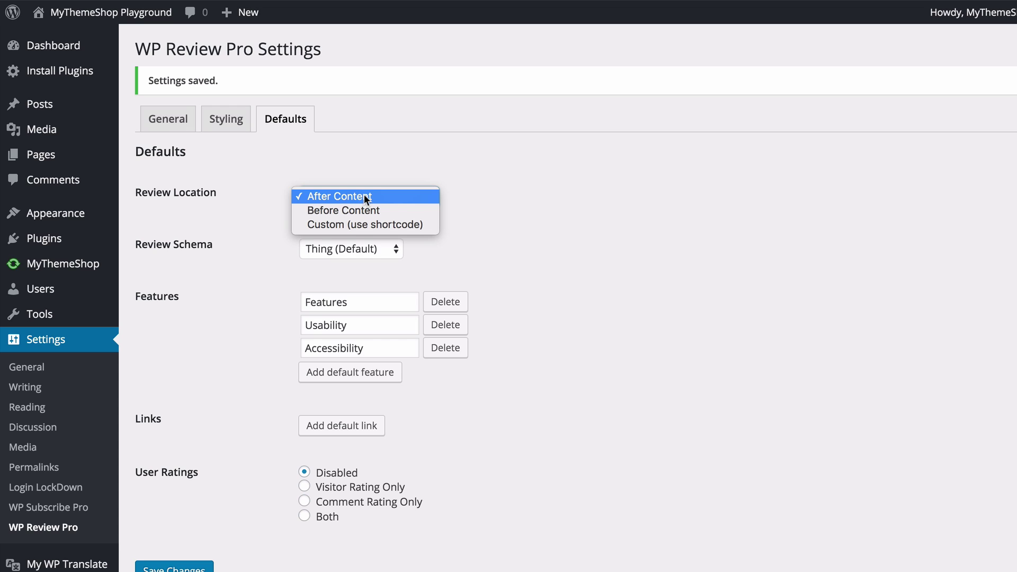
{"action": "left_click", "coordinate": [372, 222]}
{"action": "left_click", "coordinate": [322, 221]}
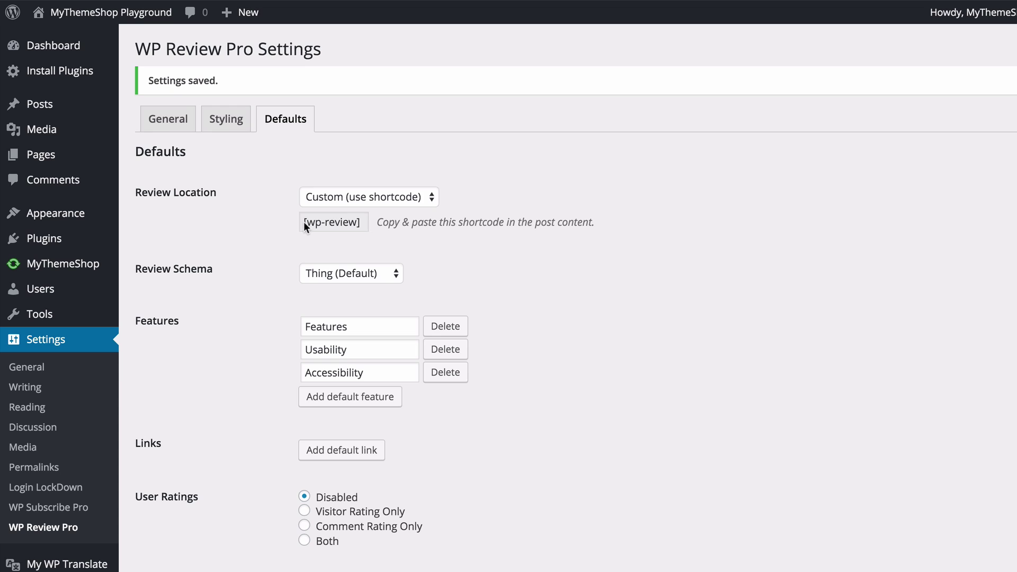
{"action": "left_click_drag", "start_coordinate": [304, 222], "coordinate": [363, 226]}
{"action": "left_click", "coordinate": [344, 239]}
- Look through the available Review Schema types and keep Thing (Default) selected
{"action": "scroll", "coordinate": [347, 234], "scroll_direction": "down", "scroll_amount": 1}
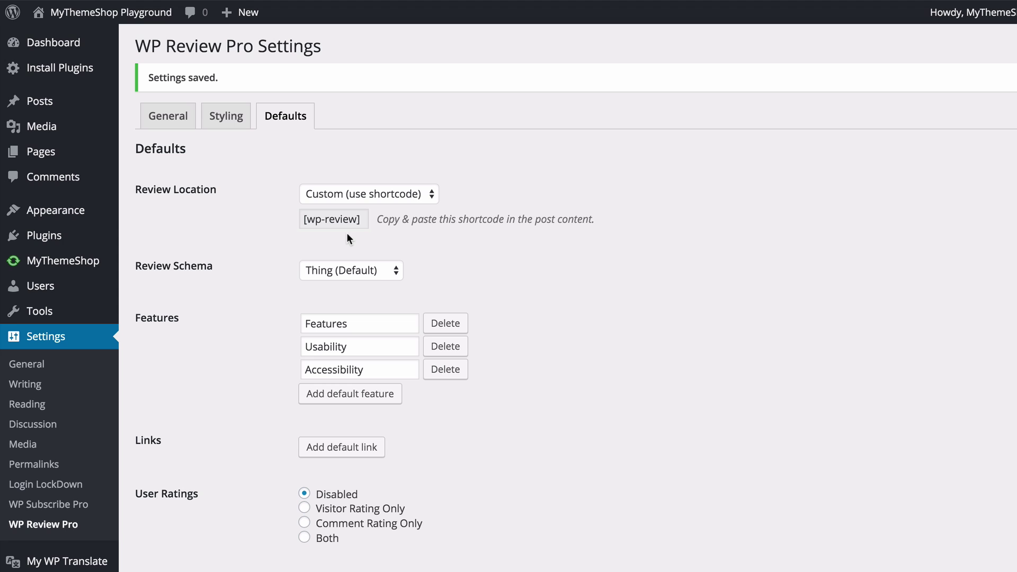
{"action": "scroll", "coordinate": [347, 233], "scroll_direction": "down", "scroll_amount": 1}
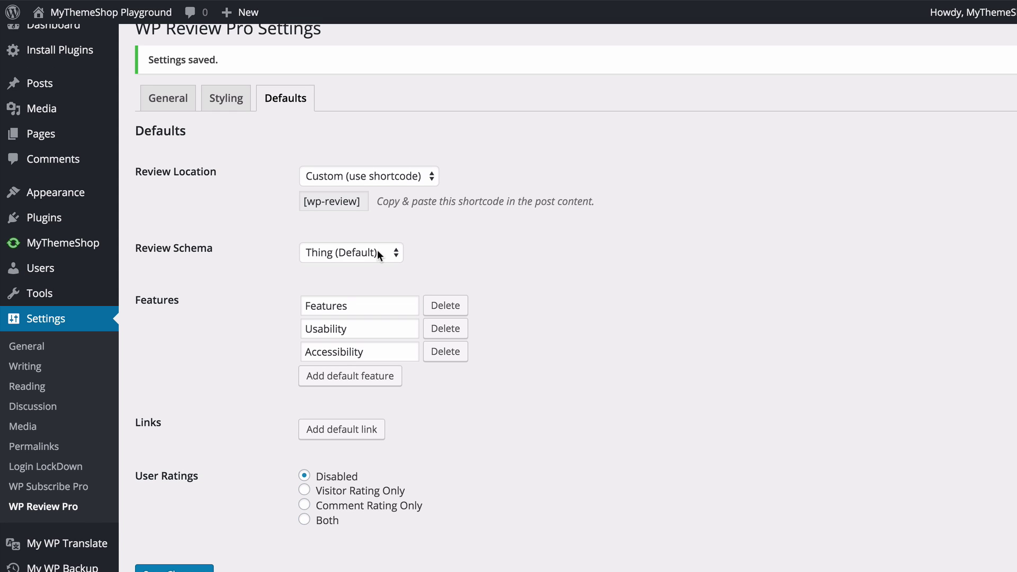
{"action": "left_click", "coordinate": [391, 251]}
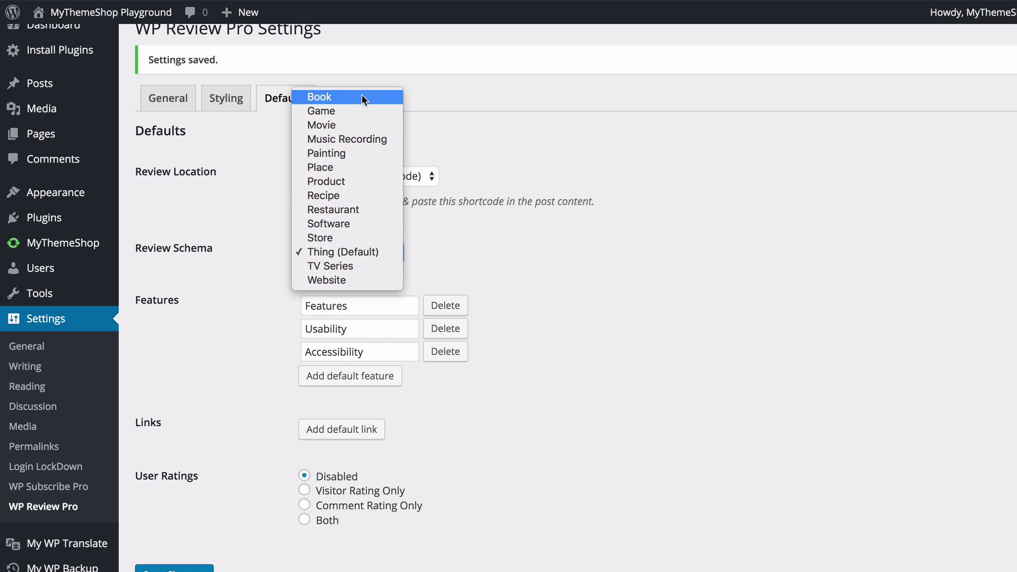
{"action": "left_click", "coordinate": [361, 252]}
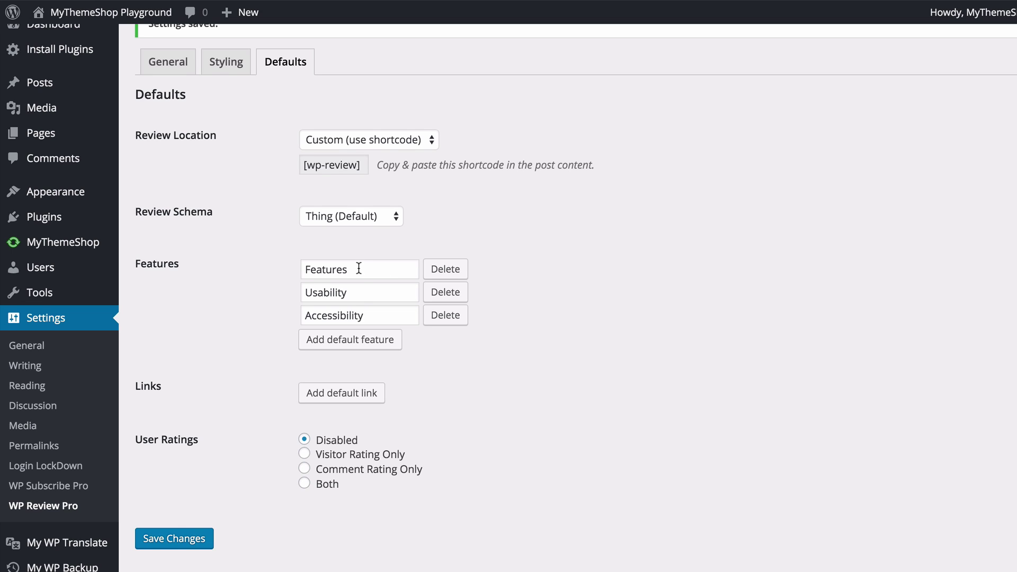
- Add a default feature named Awesomeness and delete the Accessibility feature
{"action": "left_click", "coordinate": [370, 342]}
{"action": "type", "text": "Awesomeness"}
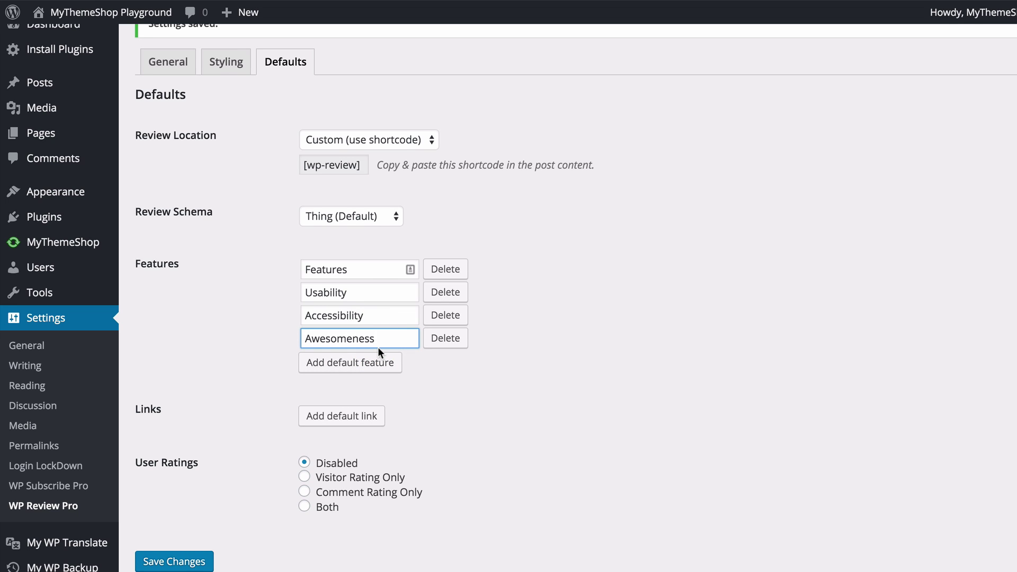
{"action": "left_click", "coordinate": [433, 360]}
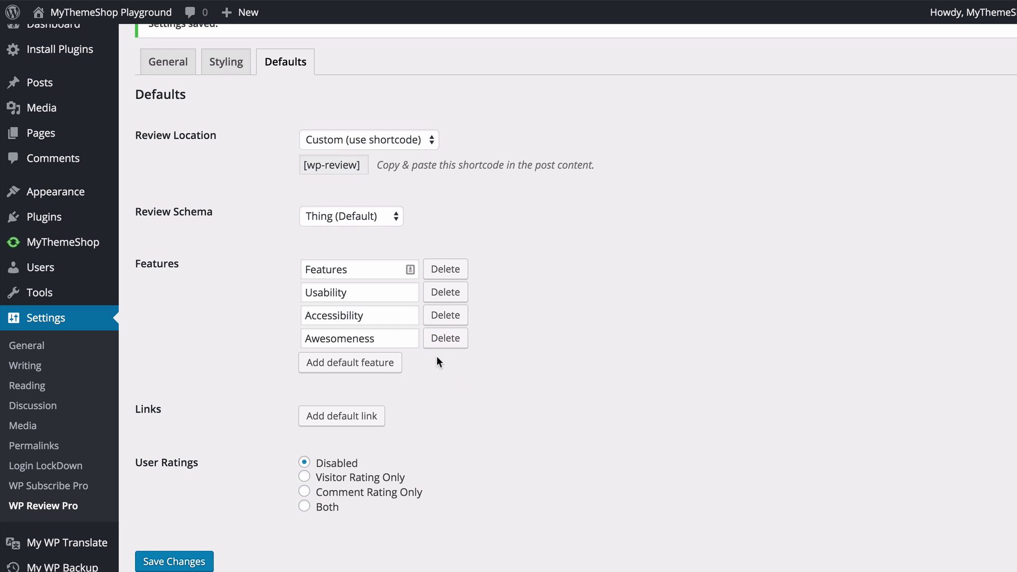
{"action": "left_click", "coordinate": [446, 318]}
{"action": "left_click", "coordinate": [491, 335]}
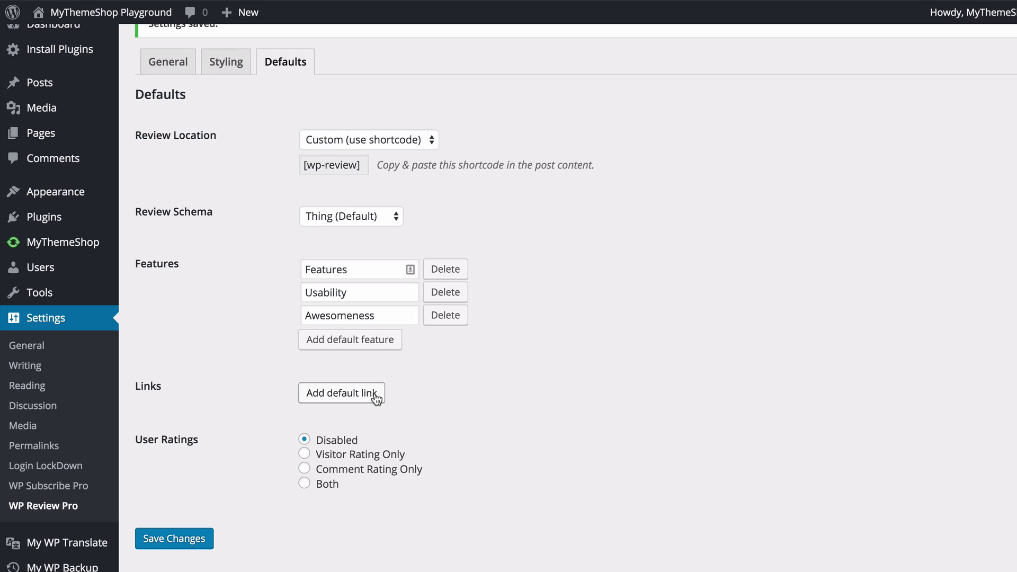
- Try adding two blank default links in the default review settings and delete both of them
{"action": "left_click", "coordinate": [376, 395]}
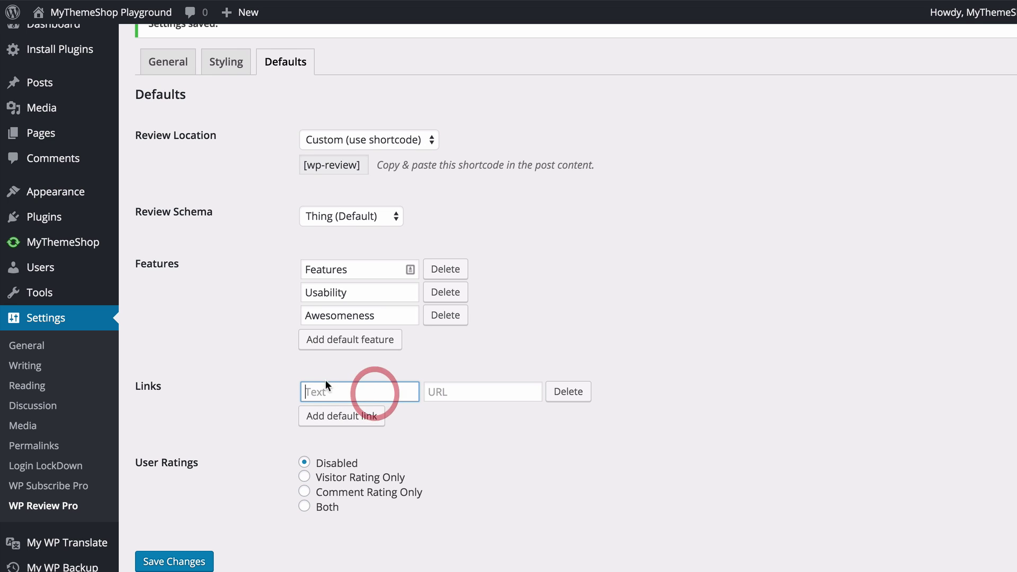
{"action": "left_click", "coordinate": [452, 392]}
{"action": "left_click", "coordinate": [365, 413]}
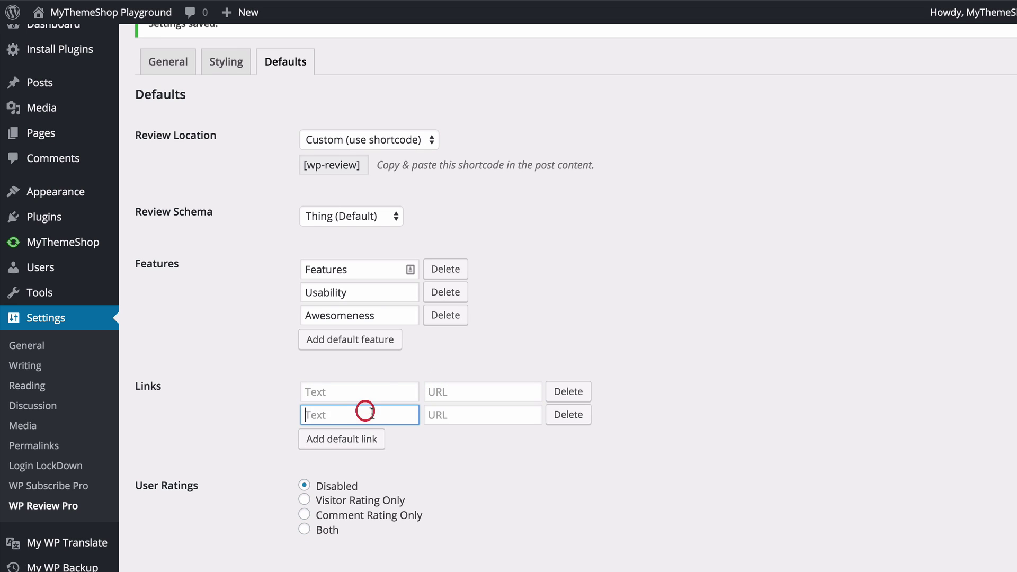
{"action": "left_click", "coordinate": [569, 413]}
{"action": "left_click", "coordinate": [569, 392]}
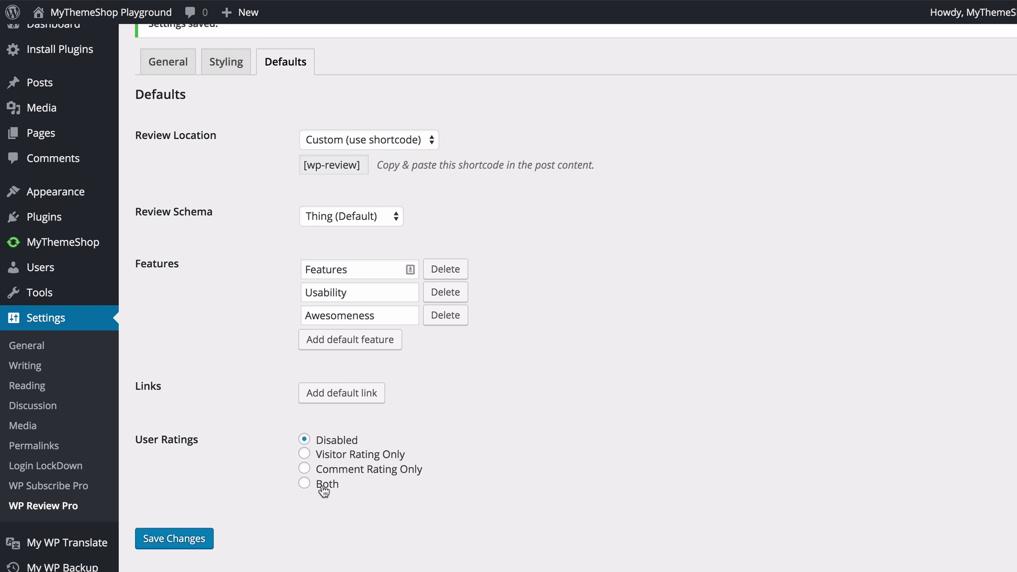
- Save the default review settings
{"action": "left_click", "coordinate": [196, 538]}
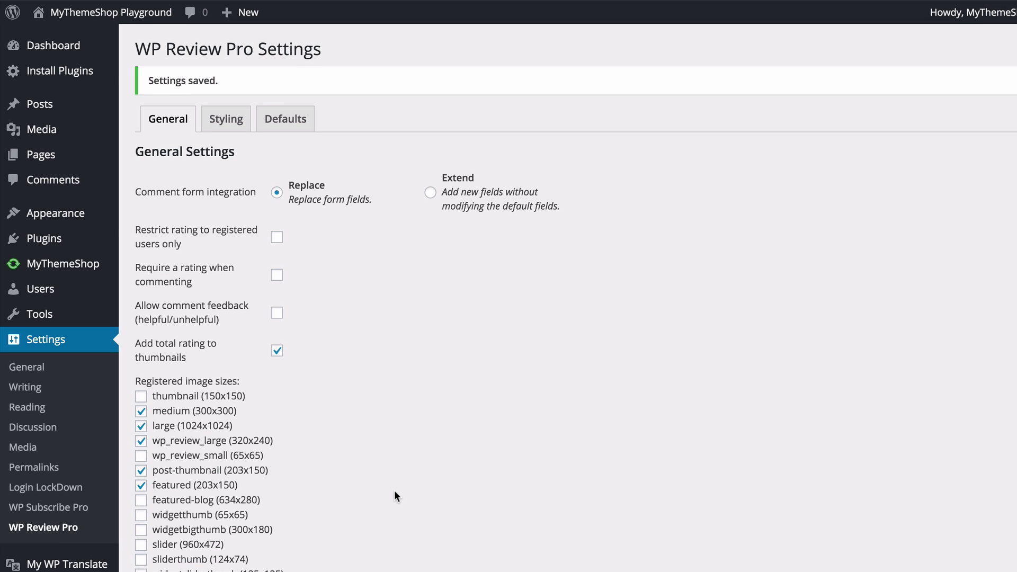
- Start a new post and enter a title beginning with "Testing My"
{"action": "left_click", "coordinate": [72, 109]}
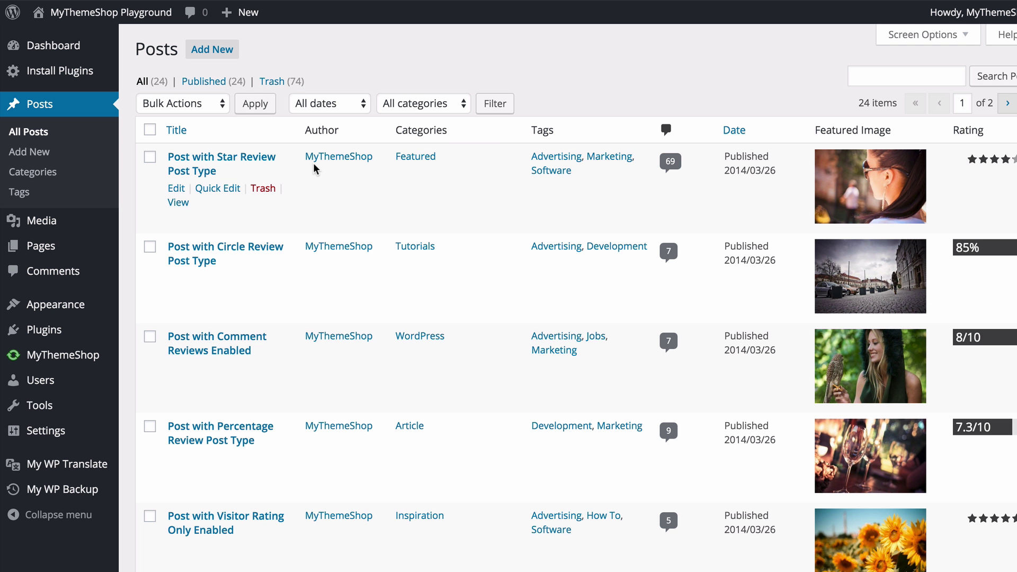
{"action": "left_click", "coordinate": [208, 58]}
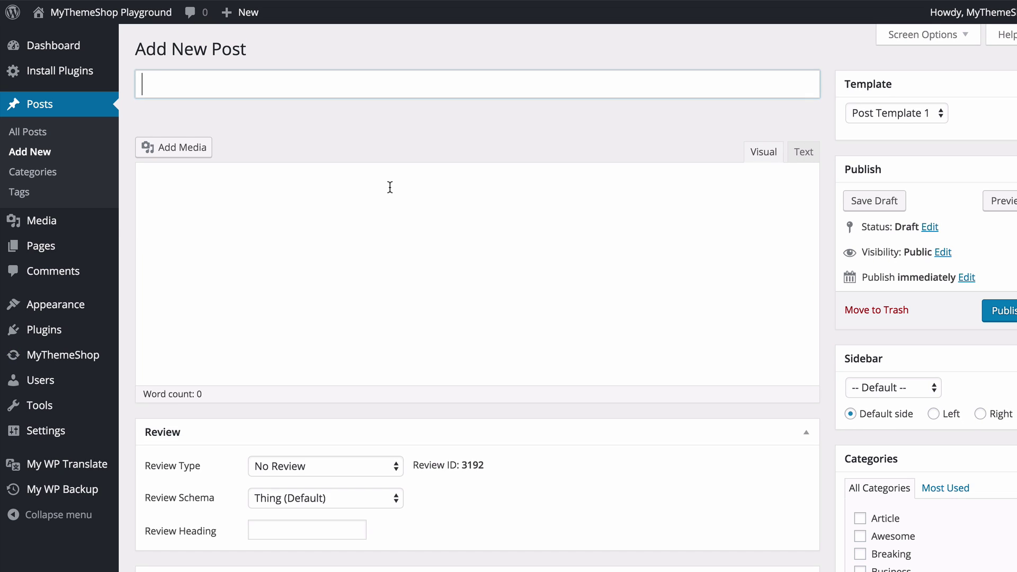
{"action": "left_click", "coordinate": [364, 74]}
{"action": "type", "text": "Testing My"}
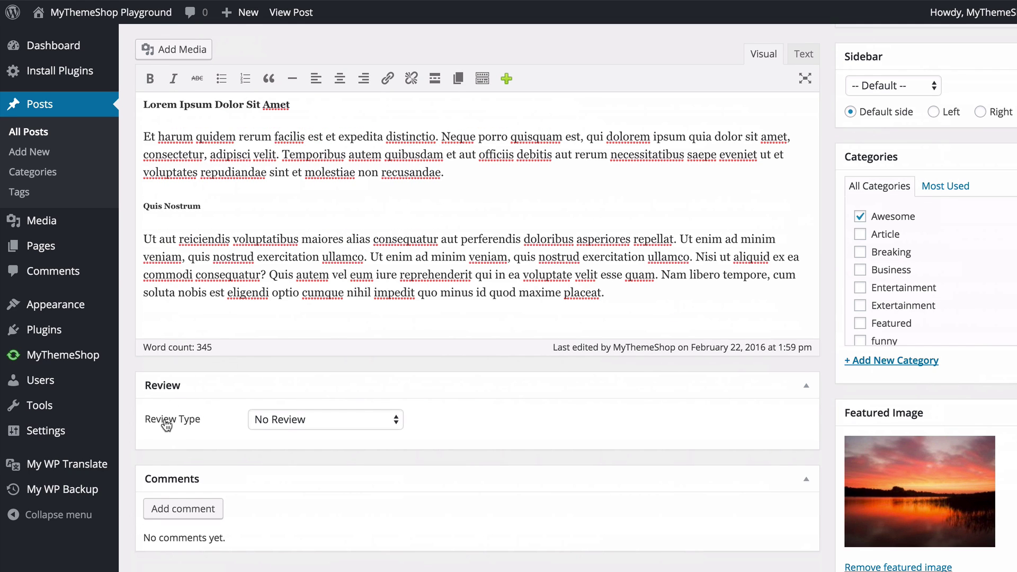
- Set the post's Review Type to Star, Review Schema to TV Series and Review Heading to "New Show!"
{"action": "left_click", "coordinate": [272, 420]}
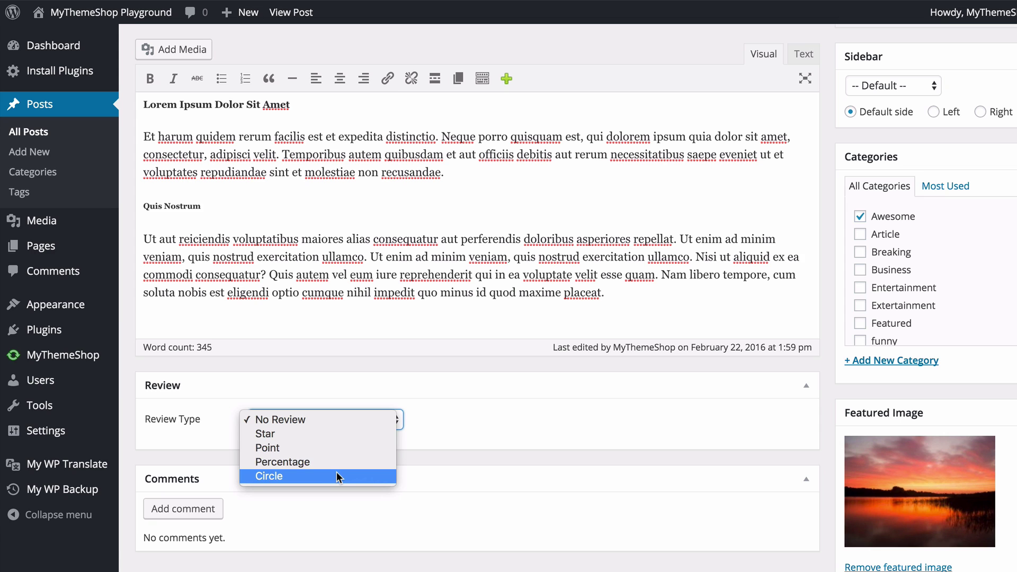
{"action": "left_click", "coordinate": [329, 435]}
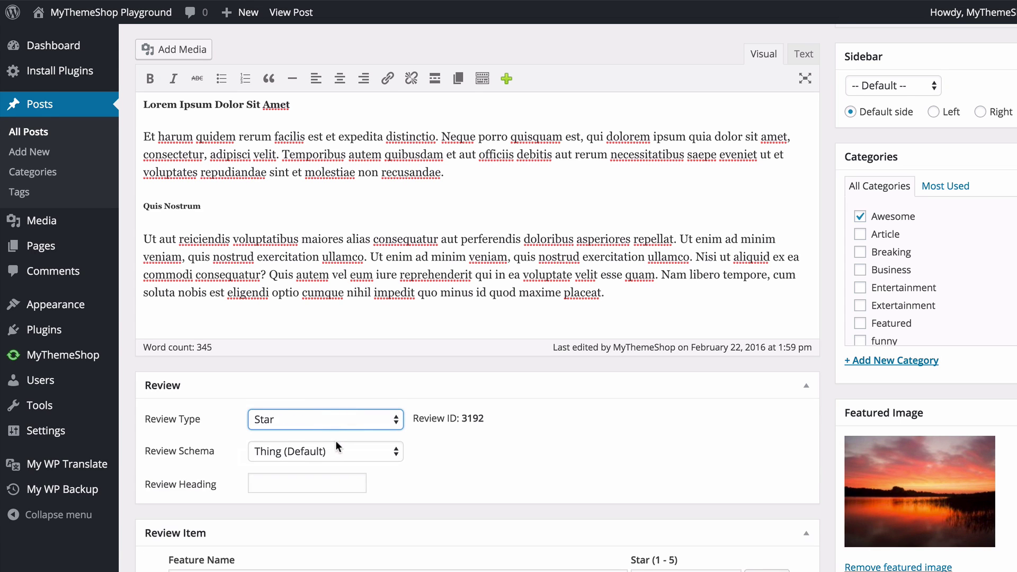
{"action": "scroll", "coordinate": [487, 455], "scroll_direction": "down", "scroll_amount": 2}
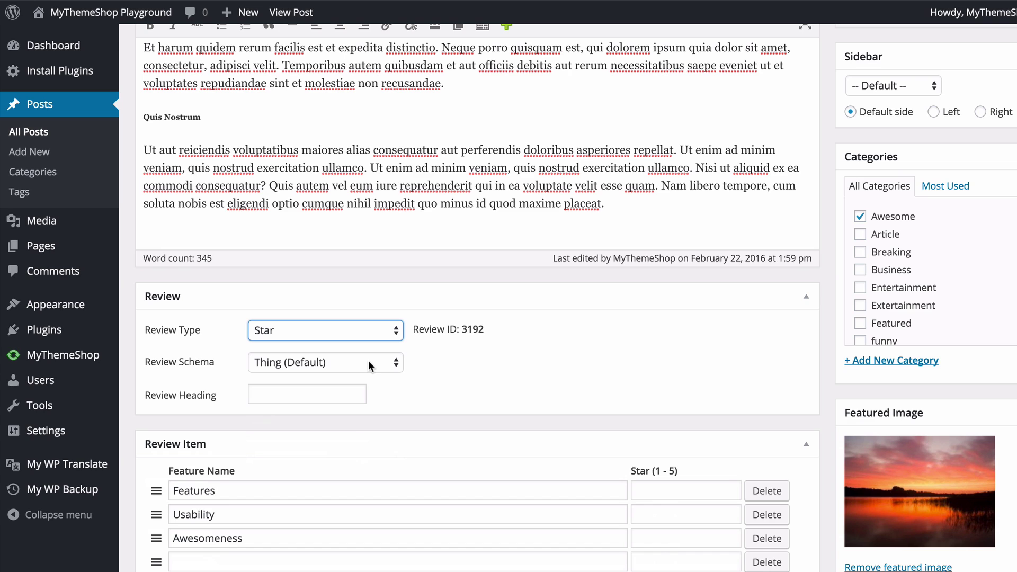
{"action": "left_click", "coordinate": [305, 363]}
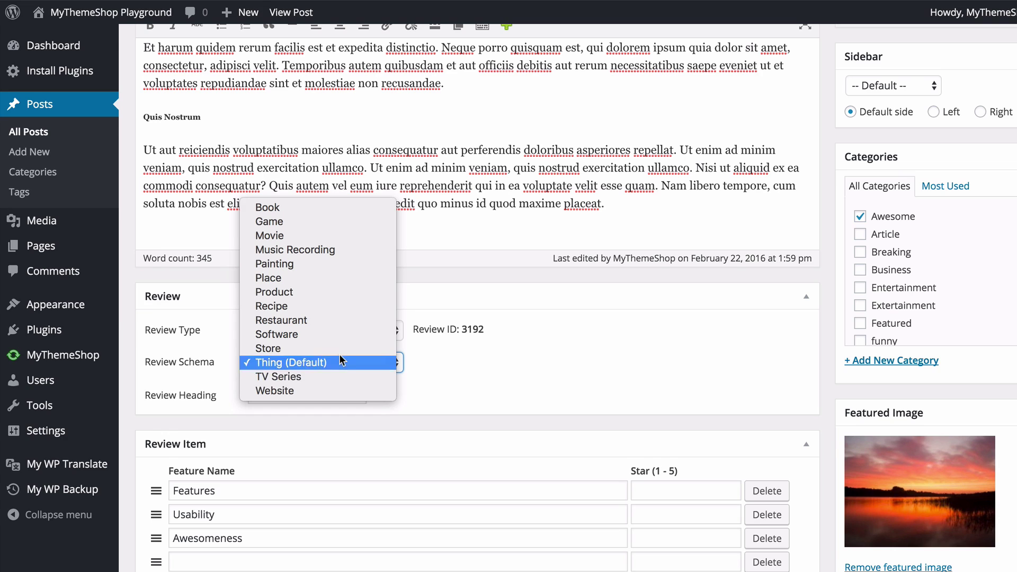
{"action": "left_click", "coordinate": [338, 375]}
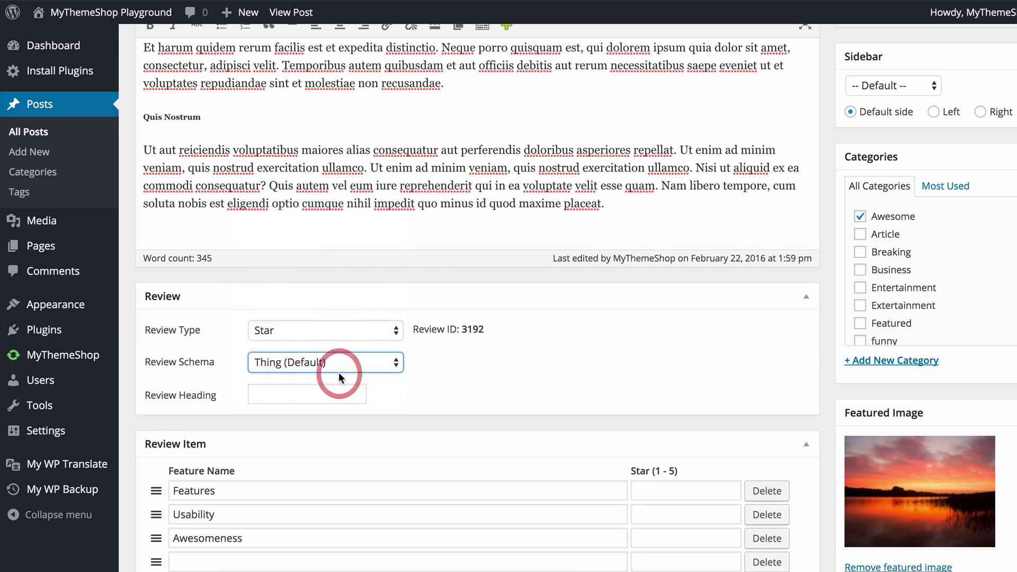
{"action": "key", "text": "Tab"}
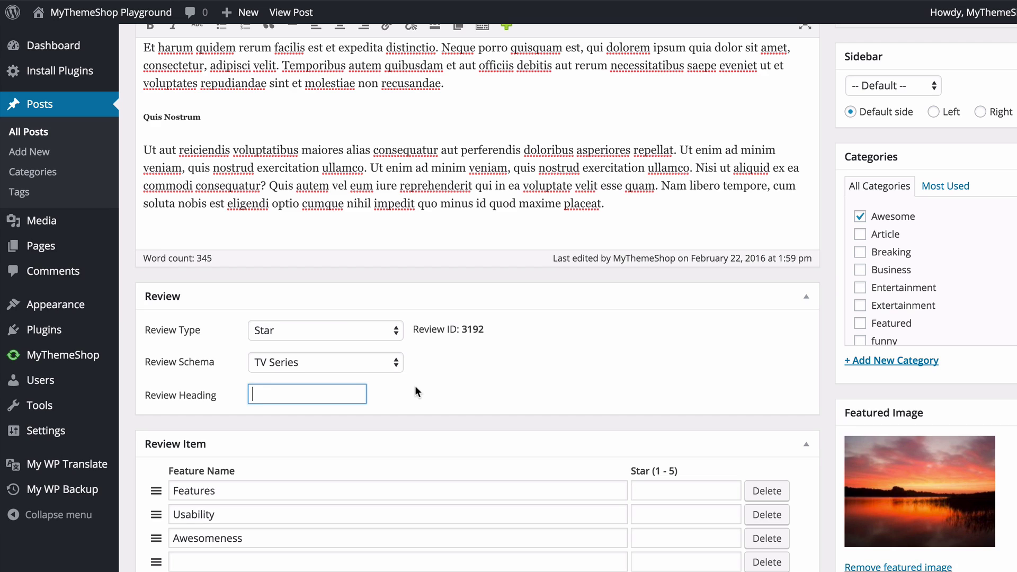
{"action": "type", "text": "New Show!"}
- Move Awesomeness to the first place in the review items and remove the blank feature rows, including a newly added one
{"action": "scroll", "coordinate": [440, 275], "scroll_direction": "down", "scroll_amount": 5}
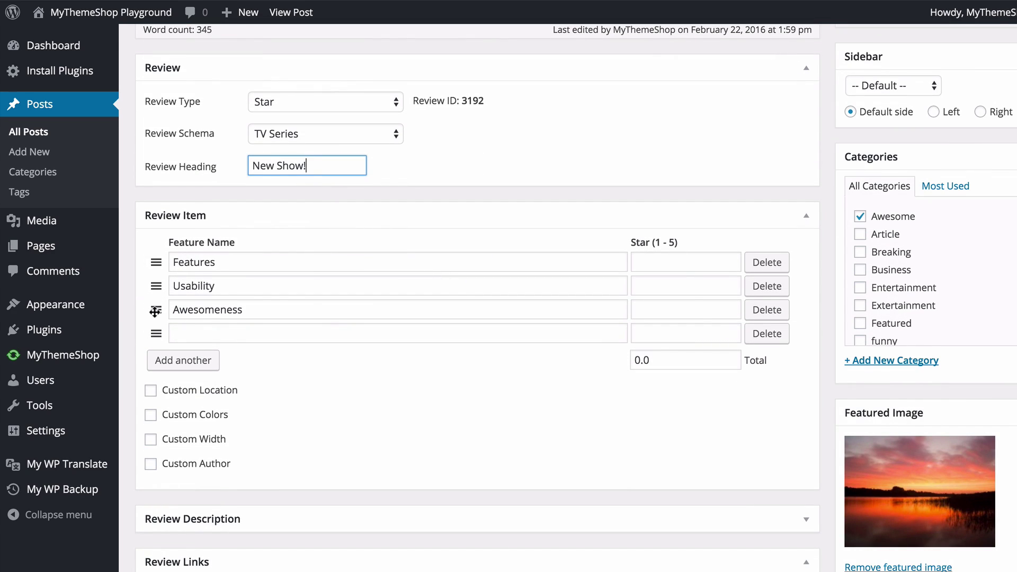
{"action": "left_click_drag", "start_coordinate": [155, 312], "coordinate": [150, 259]}
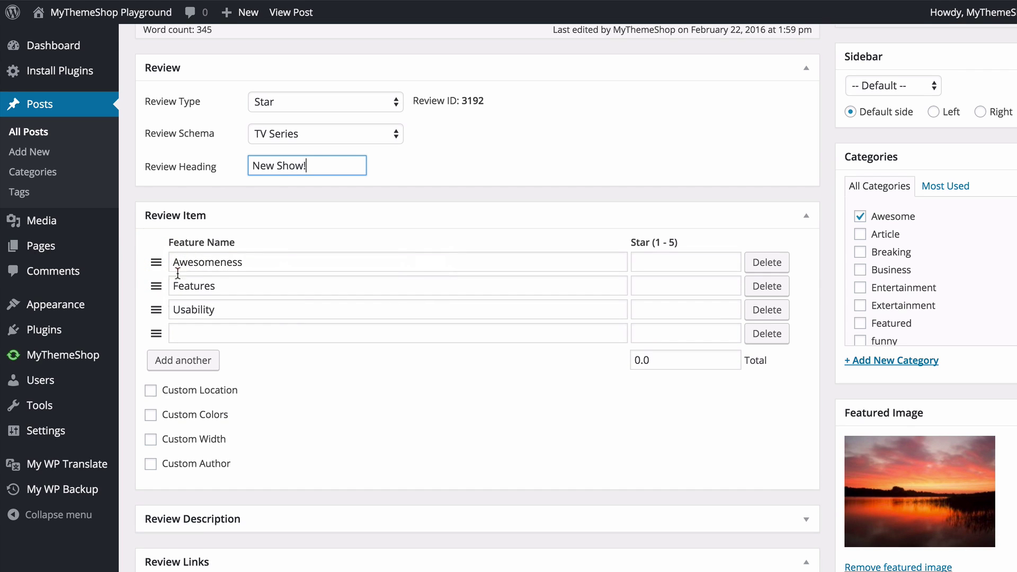
{"action": "left_click", "coordinate": [207, 334]}
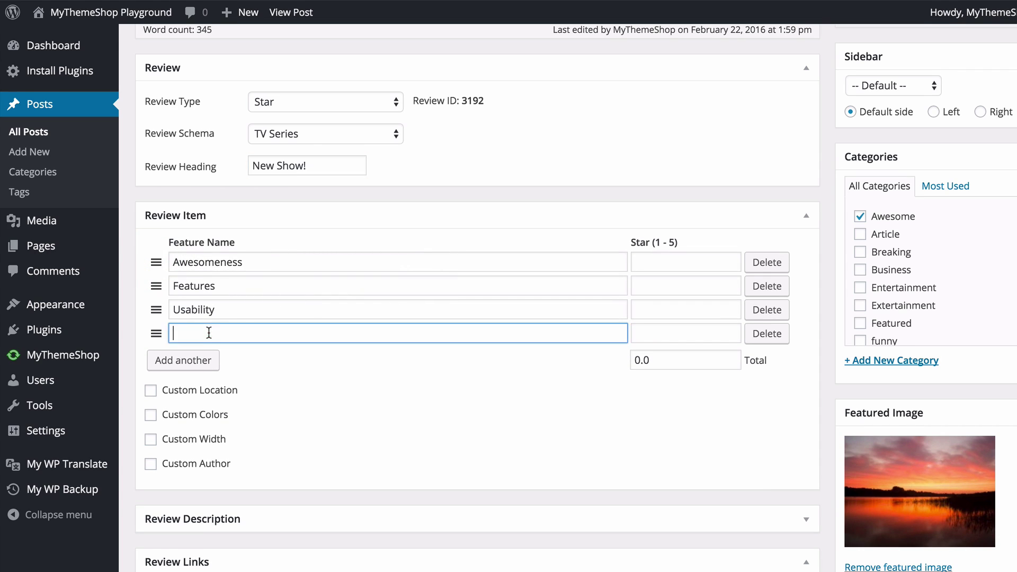
{"action": "left_click", "coordinate": [183, 360]}
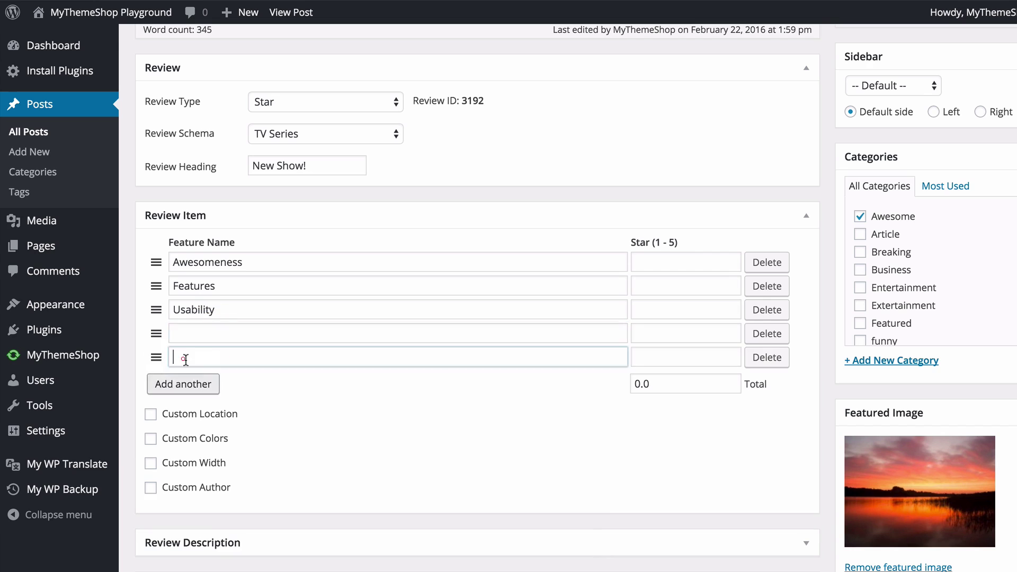
{"action": "left_click", "coordinate": [769, 334]}
{"action": "left_click", "coordinate": [771, 335]}
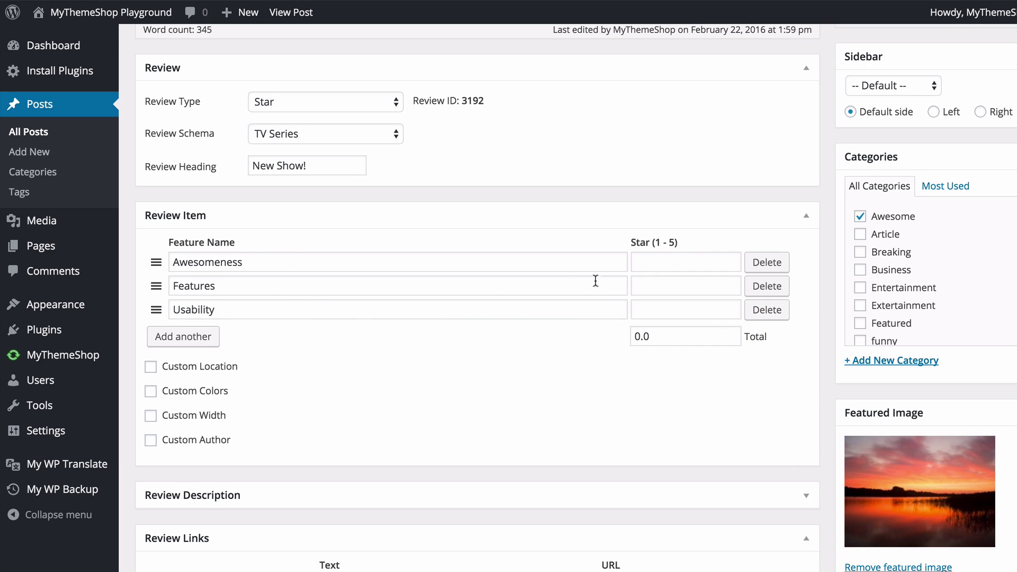
- Rate the review items with 4 stars for Awesomeness, 3.5 for Features and 5 for Usability
{"action": "left_click", "coordinate": [694, 258]}
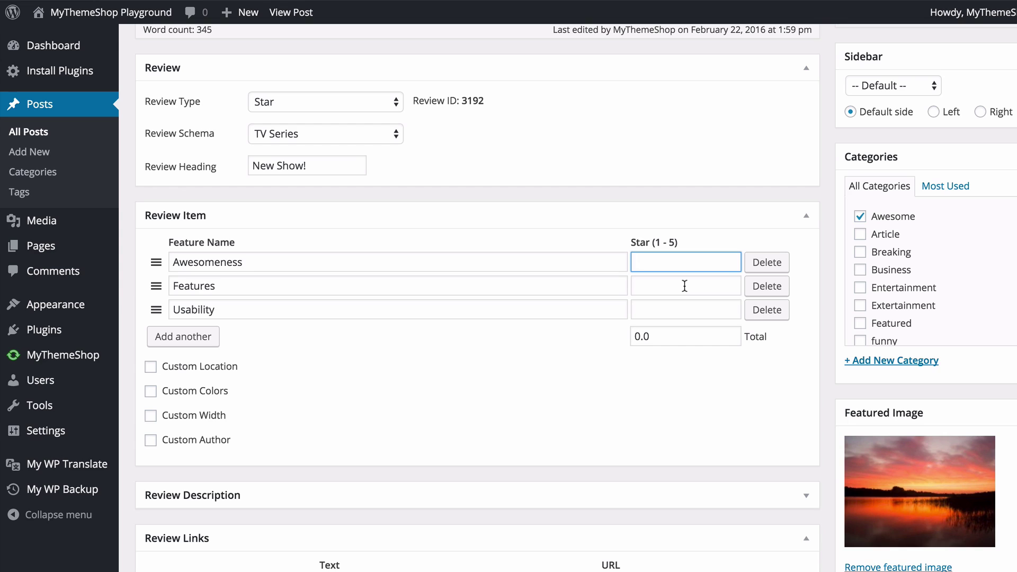
{"action": "type", "text": "4"}
{"action": "key", "text": "Tab"}
{"action": "key", "text": "Tab"}
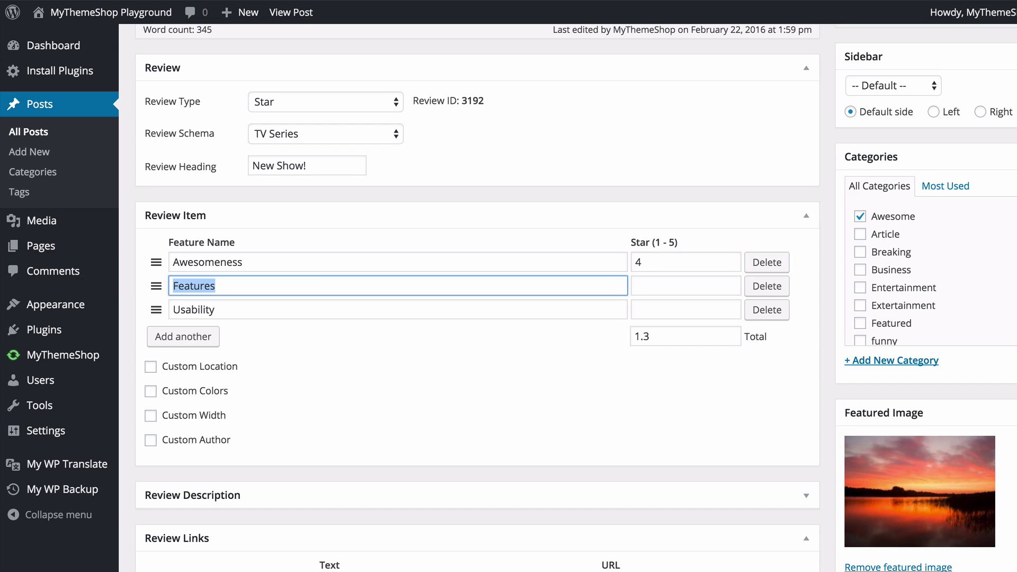
{"action": "key", "text": "Tab"}
{"action": "type", "text": "3.5"}
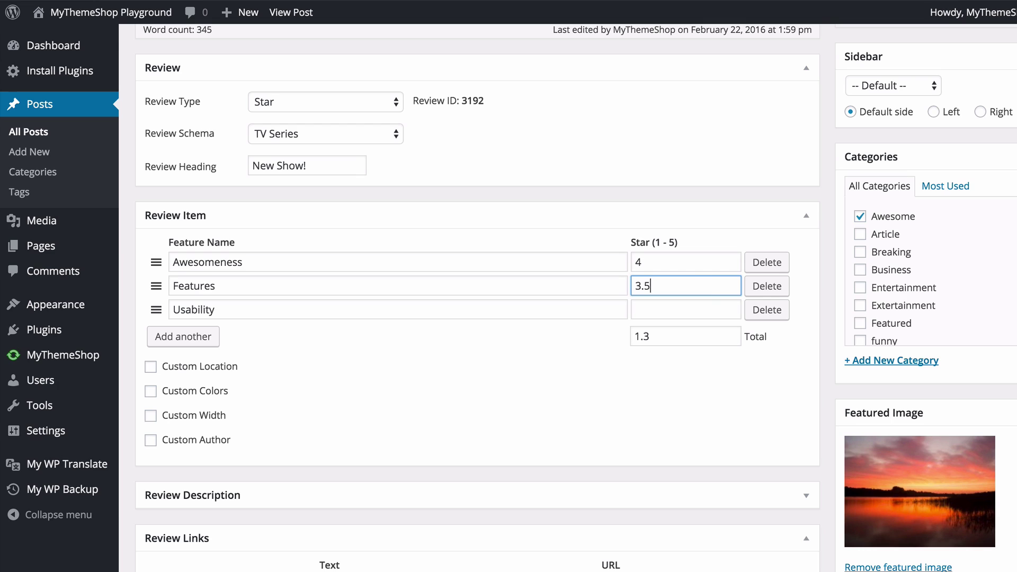
{"action": "left_click", "coordinate": [700, 309]}
{"action": "type", "text": "5"}
{"action": "left_click", "coordinate": [620, 387]}
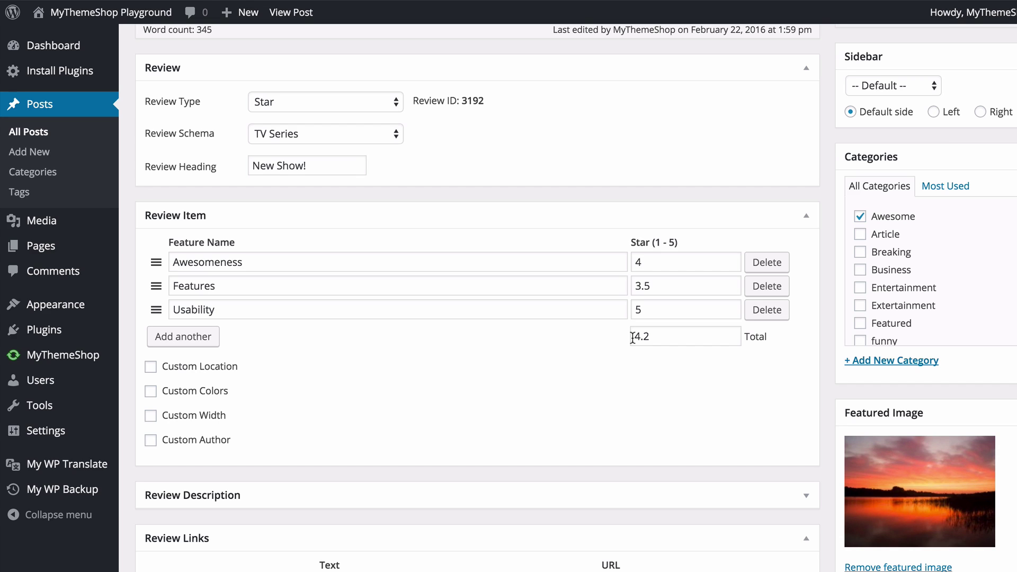
- Enable the custom review location, try Custom (use shortcode), and set the Review Location to After Content
{"action": "scroll", "coordinate": [371, 360], "scroll_direction": "down", "scroll_amount": 2}
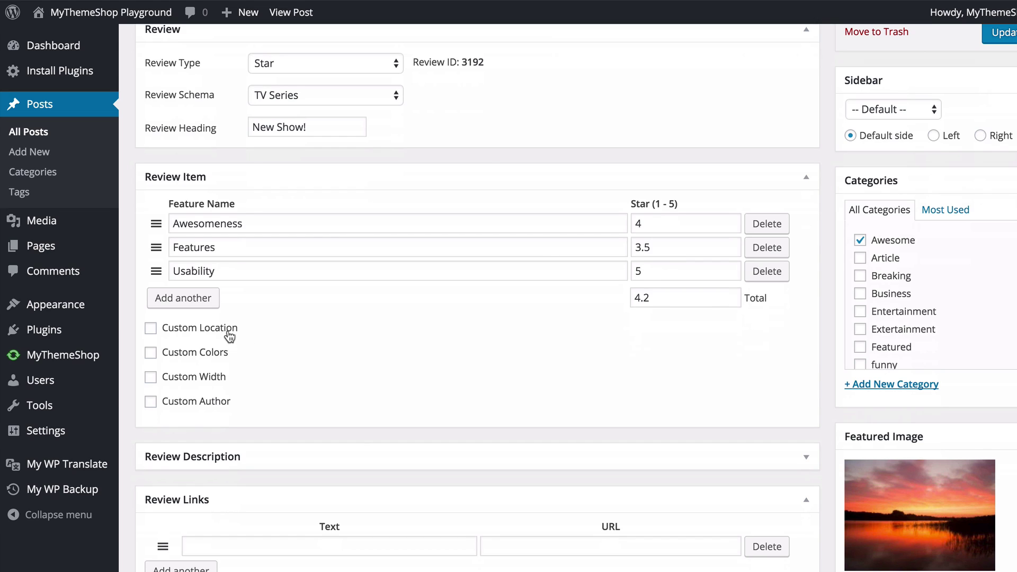
{"action": "left_click", "coordinate": [189, 333]}
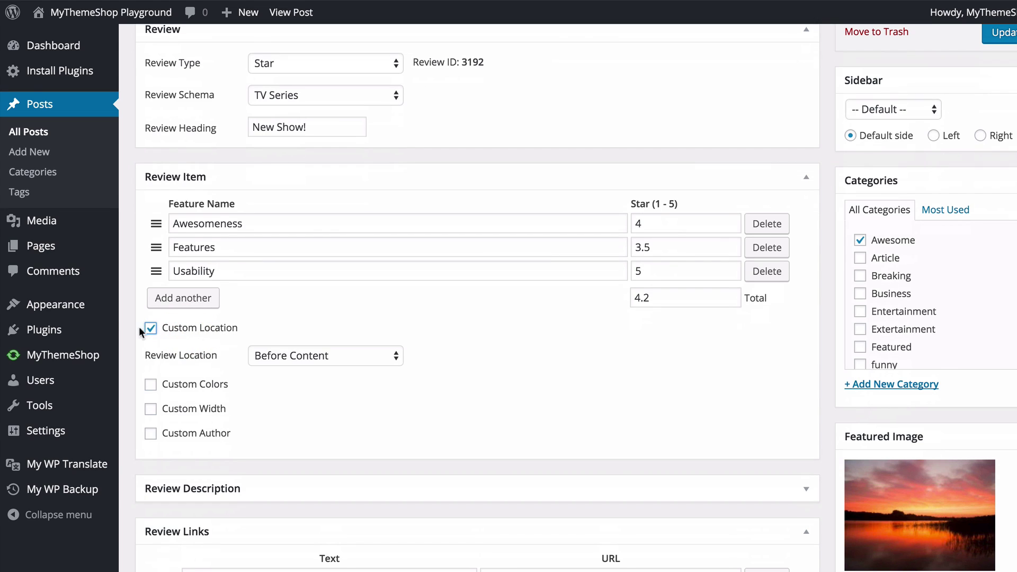
{"action": "left_click", "coordinate": [280, 356]}
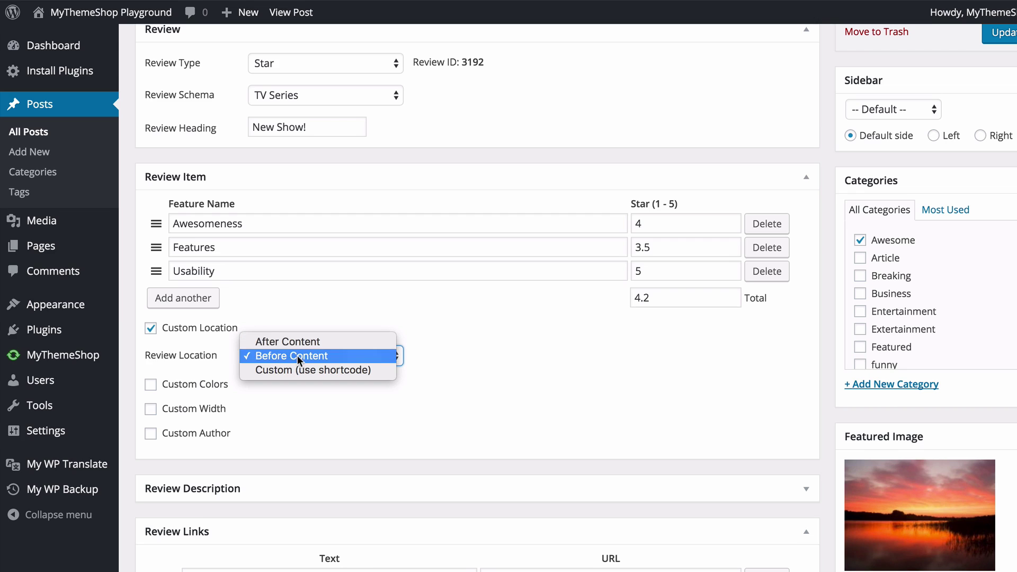
{"action": "left_click", "coordinate": [302, 370]}
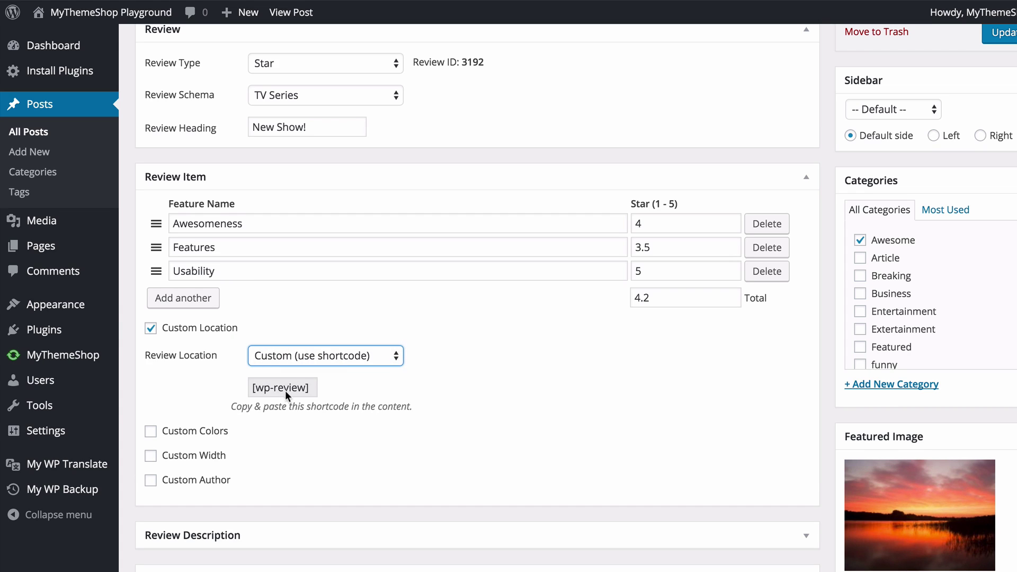
{"action": "left_click", "coordinate": [325, 357]}
{"action": "left_click", "coordinate": [315, 344]}
{"action": "left_click", "coordinate": [314, 360]}
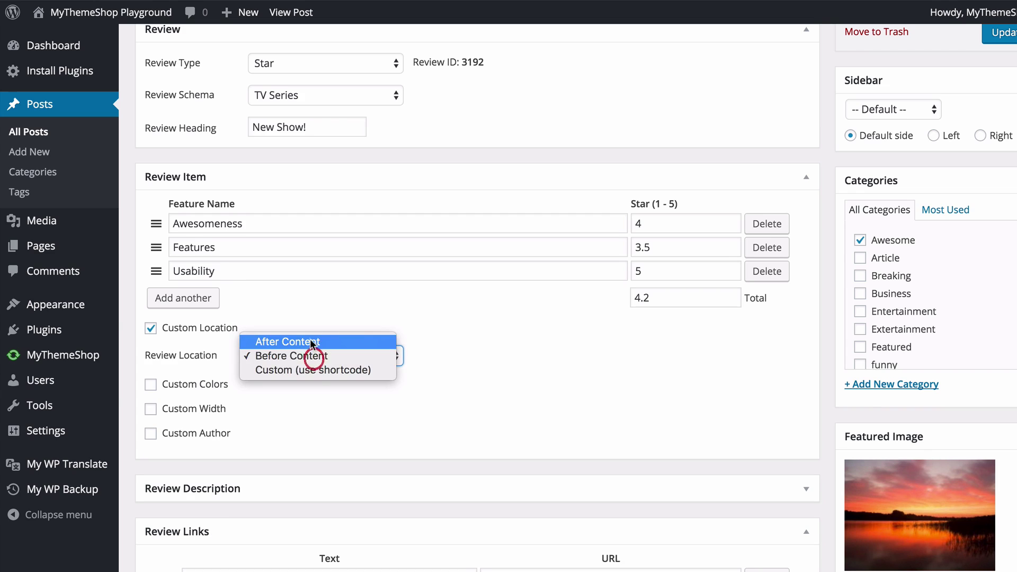
{"action": "left_click", "coordinate": [312, 343]}
- Try custom colors with an adjusted Review Color and the custom width option, and turn both options off again
{"action": "scroll", "coordinate": [303, 376], "scroll_direction": "up", "scroll_amount": 1}
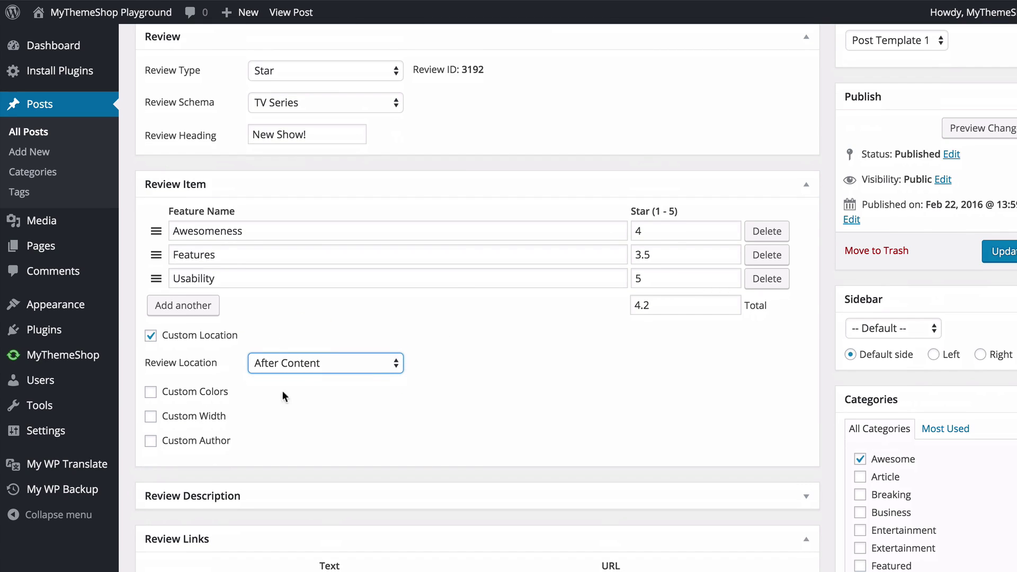
{"action": "left_click", "coordinate": [229, 394]}
{"action": "scroll", "coordinate": [232, 401], "scroll_direction": "down", "scroll_amount": 2}
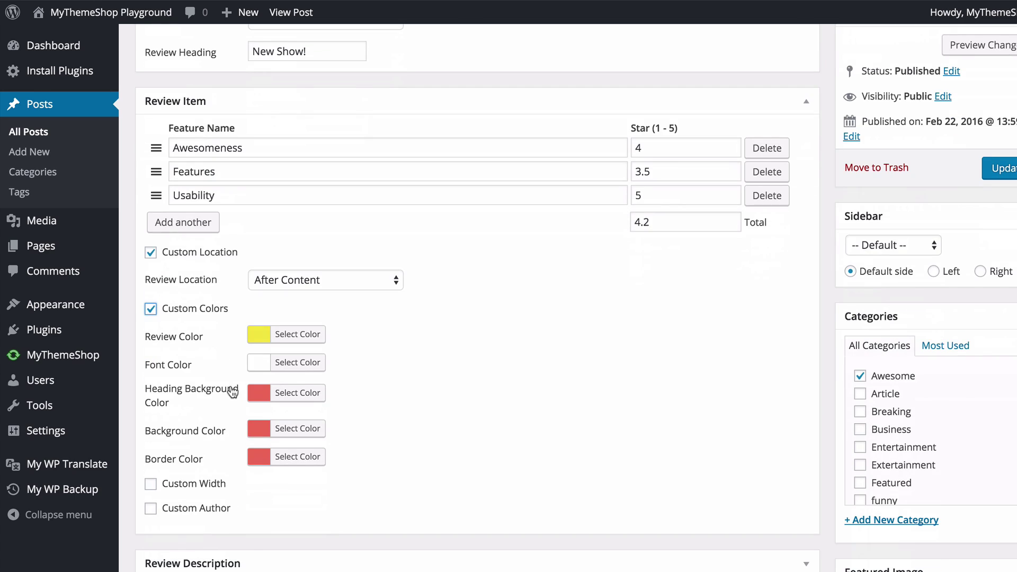
{"action": "left_click", "coordinate": [270, 334]}
{"action": "left_click_drag", "start_coordinate": [272, 365], "coordinate": [295, 368]}
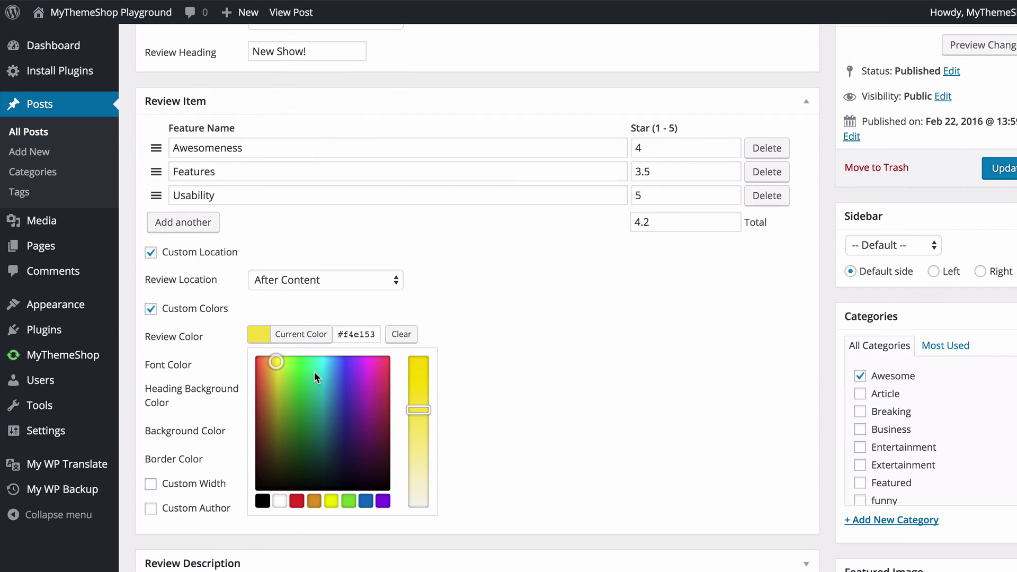
{"action": "left_click", "coordinate": [495, 376]}
{"action": "left_click", "coordinate": [204, 310]}
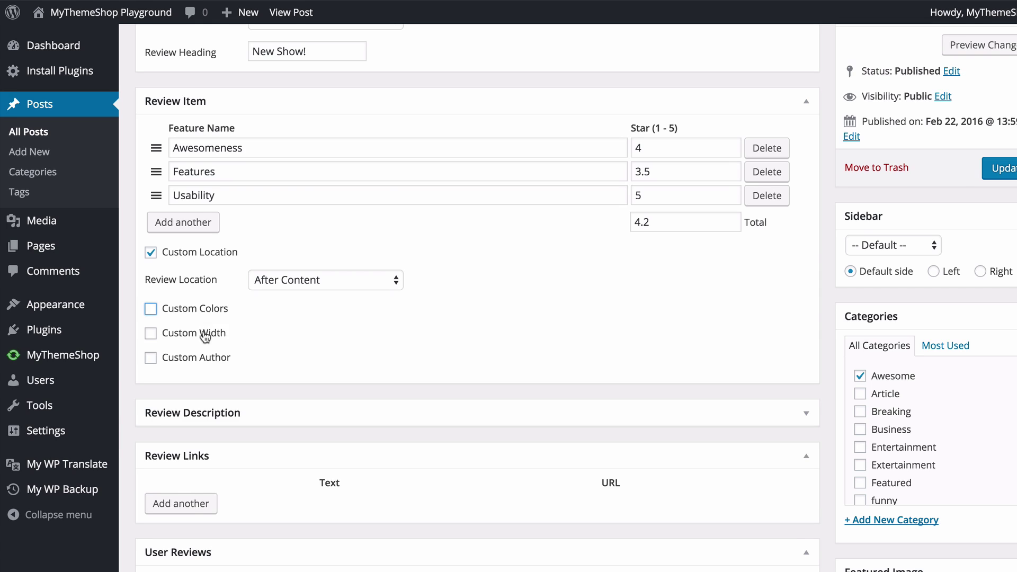
{"action": "left_click", "coordinate": [195, 332]}
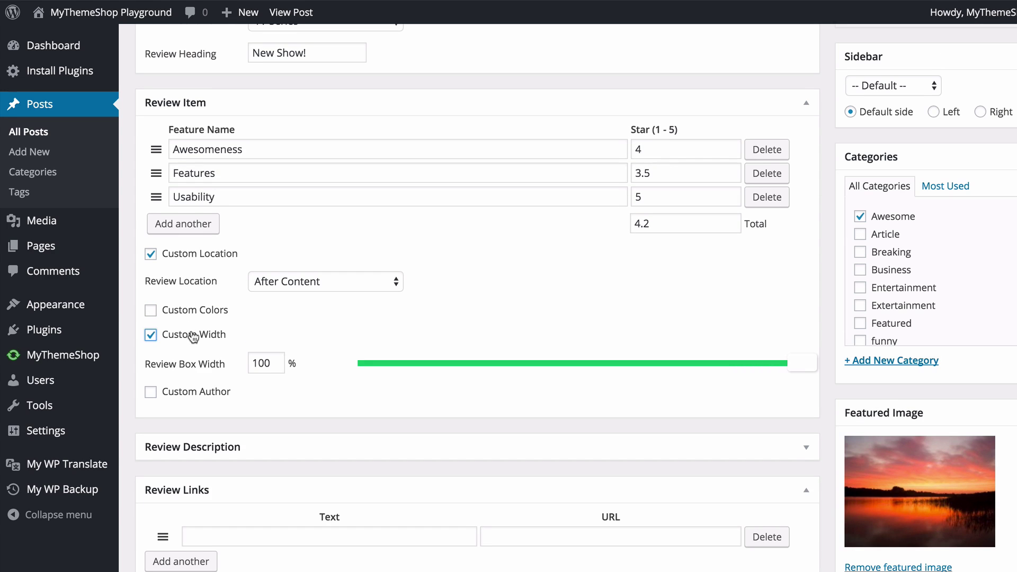
{"action": "left_click", "coordinate": [194, 333]}
- Enable a custom author for the review and enter MyThemeShop Team as the Review Author
{"action": "left_click", "coordinate": [192, 363]}
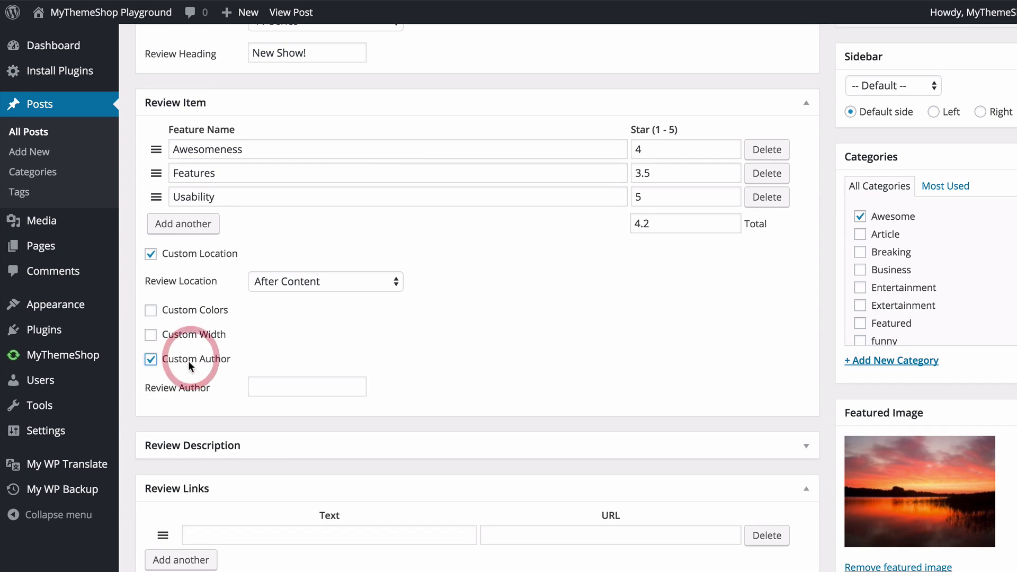
{"action": "left_click", "coordinate": [296, 382]}
{"action": "type", "text": "MyThem"}
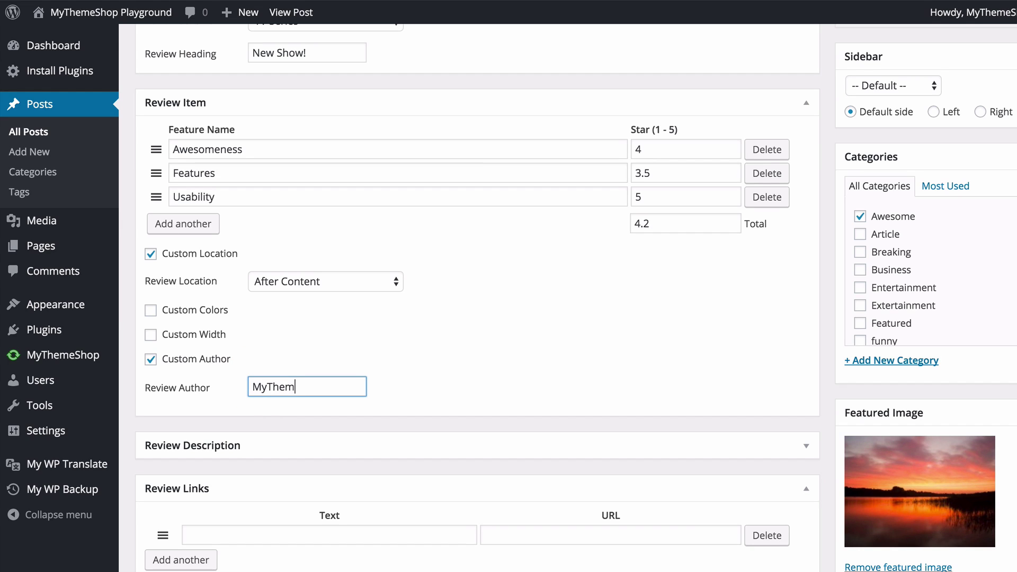
{"action": "type", "text": "eShop Team"}
- Expand the Review Description, paste the sample text into it, and delete everything before the paragraph starting "Ut aut reiciendis"
{"action": "left_click", "coordinate": [535, 442]}
{"action": "scroll", "coordinate": [535, 442], "scroll_direction": "down", "scroll_amount": 3}
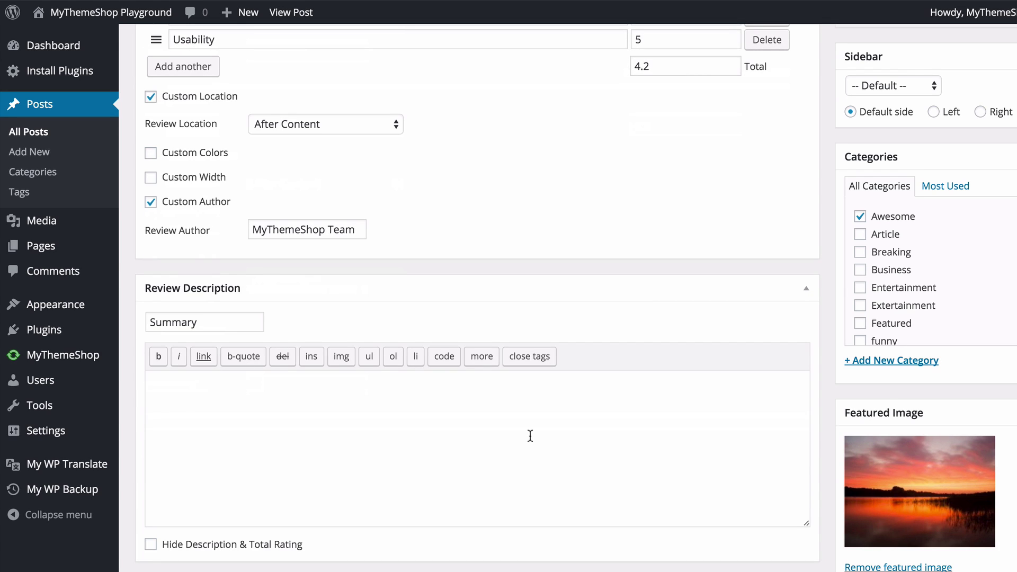
{"action": "left_click", "coordinate": [506, 420]}
{"action": "key", "text": "ctrl+v"}
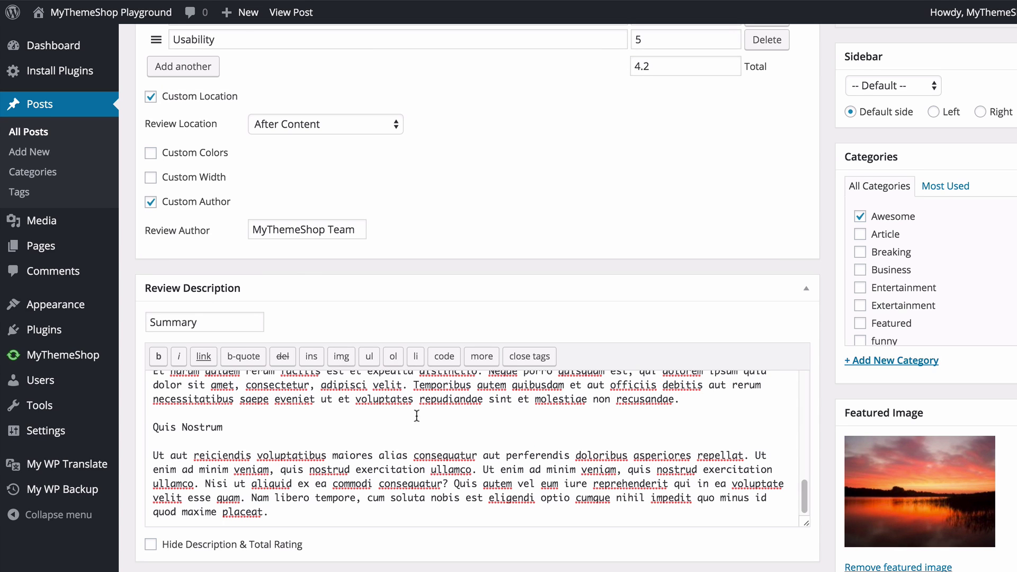
{"action": "left_click_drag", "start_coordinate": [151, 454], "coordinate": [156, 374]}
{"action": "key", "text": "BackSpace"}
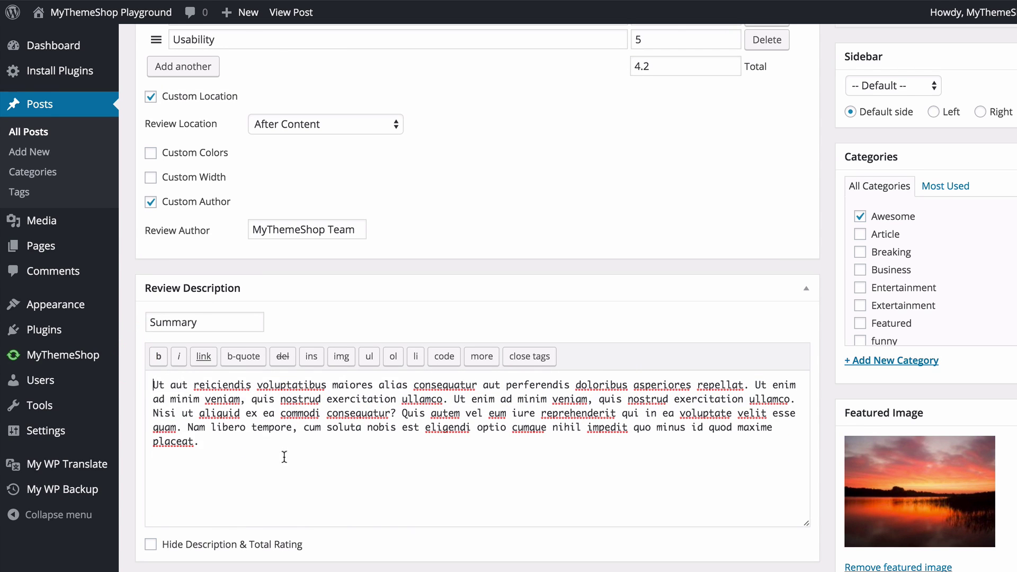
- Split the review description into three paragraphs, with breaks before "Quis autem" and before "Nam libero tempore"
{"action": "left_click", "coordinate": [400, 413]}
{"action": "key", "text": "Return"}
{"action": "key", "text": "Return"}
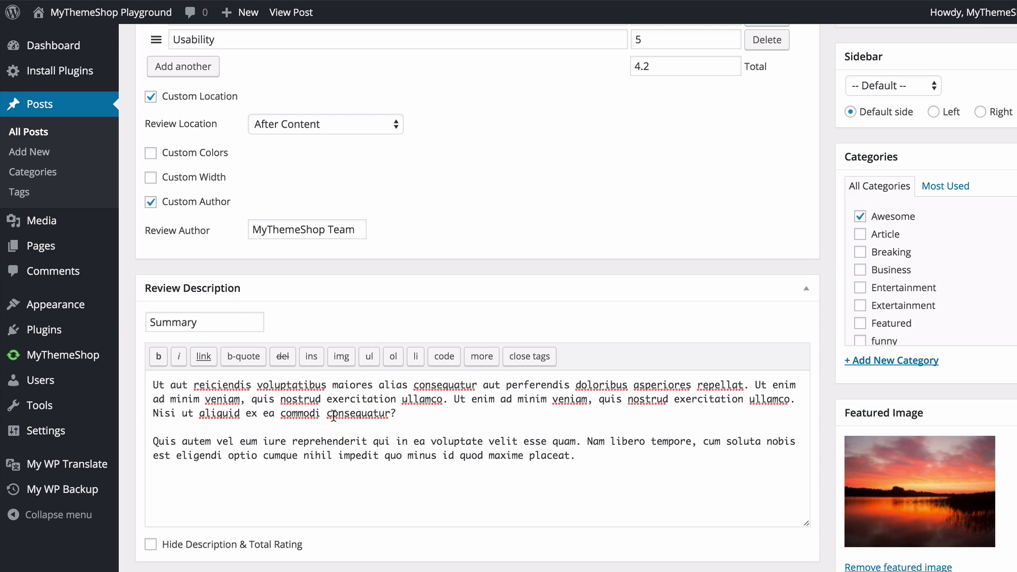
{"action": "left_click", "coordinate": [584, 441]}
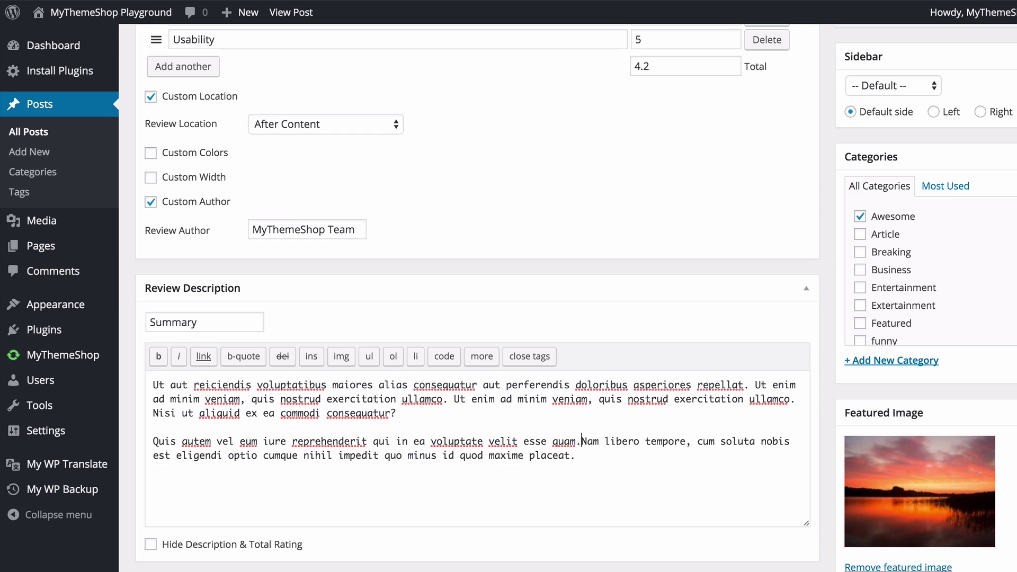
{"action": "key", "text": "Return"}
{"action": "key", "text": "Return"}
- Format the "Quis autem" paragraph as a blockquote and make the first sentence of the review description bold
{"action": "left_click_drag", "start_coordinate": [583, 441], "coordinate": [154, 440]}
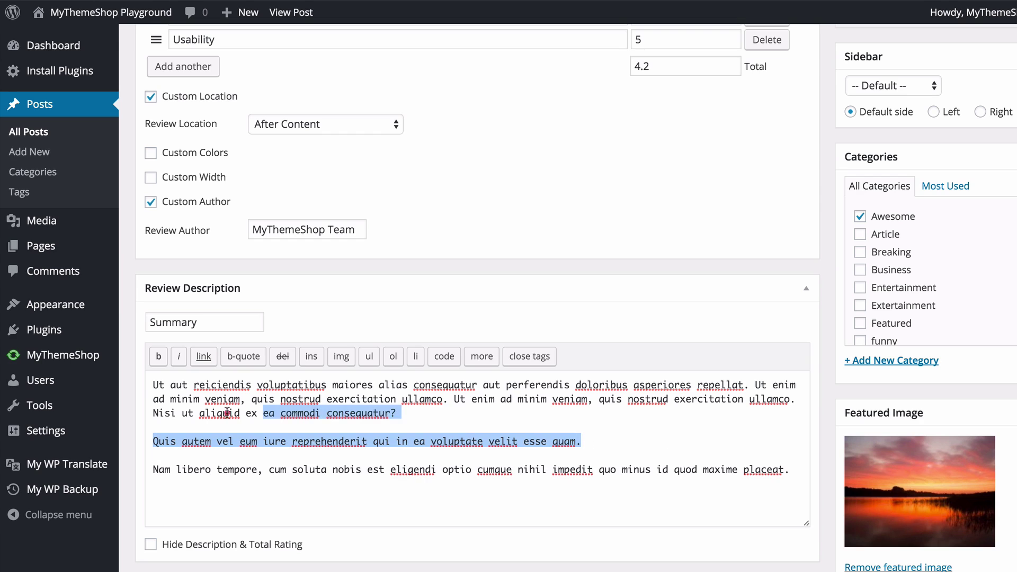
{"action": "left_click", "coordinate": [245, 363]}
{"action": "left_click_drag", "start_coordinate": [153, 385], "coordinate": [749, 386]}
{"action": "mouse_move", "coordinate": [46, 331]}
{"action": "left_click", "coordinate": [158, 356]}
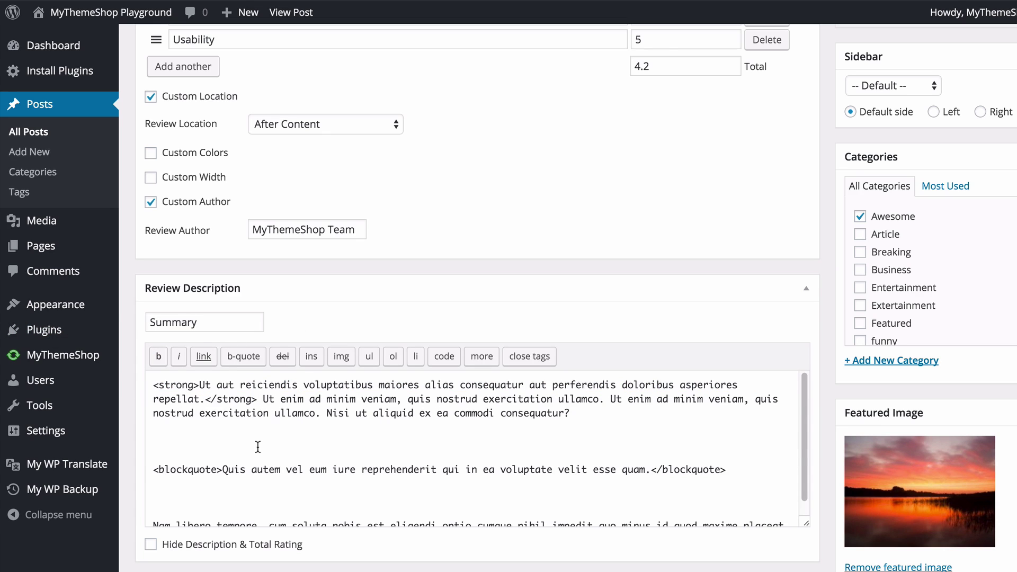
- Preview the post changes and examine the star ratings, summary and total in the review box
{"action": "scroll", "coordinate": [258, 445], "scroll_direction": "down", "scroll_amount": 3}
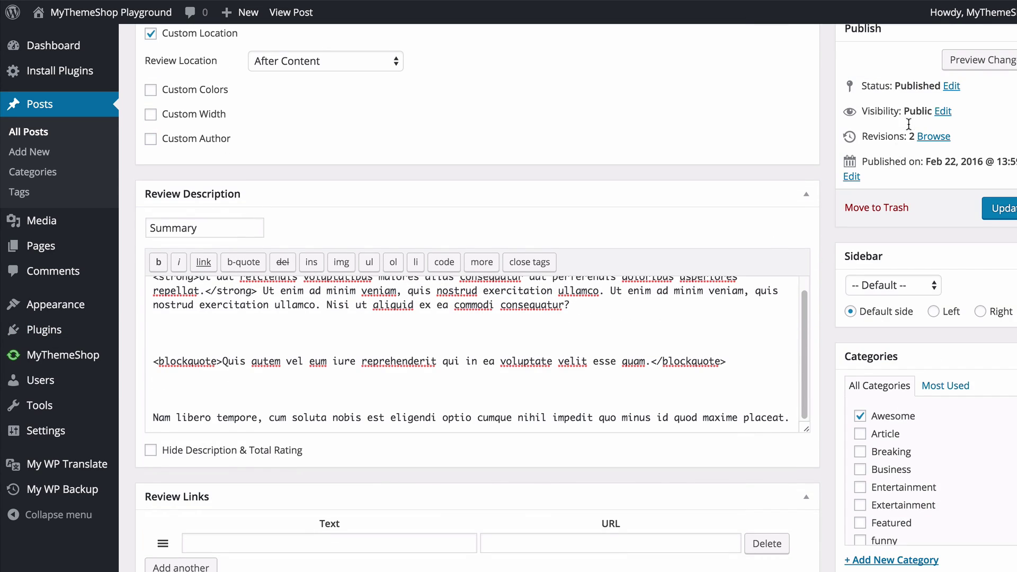
{"action": "left_click", "coordinate": [952, 62]}
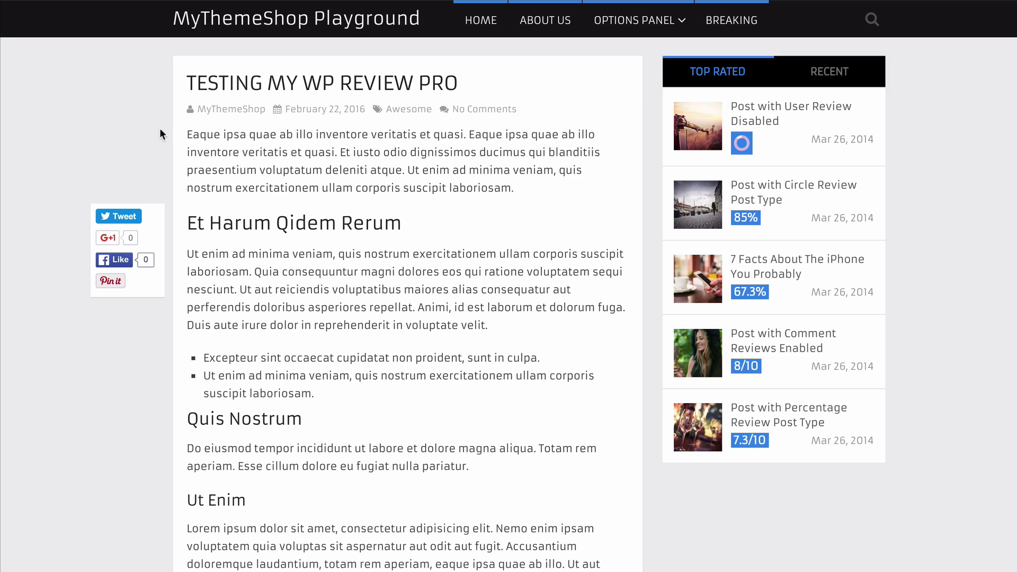
{"action": "scroll", "coordinate": [97, 159], "scroll_direction": "down", "scroll_amount": 10}
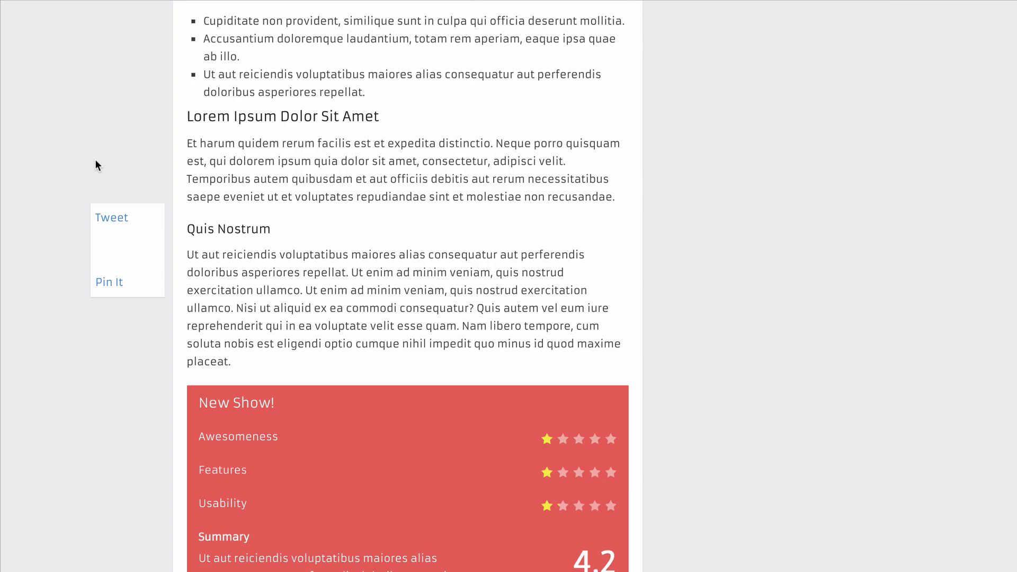
{"action": "scroll", "coordinate": [94, 159], "scroll_direction": "down", "scroll_amount": 4}
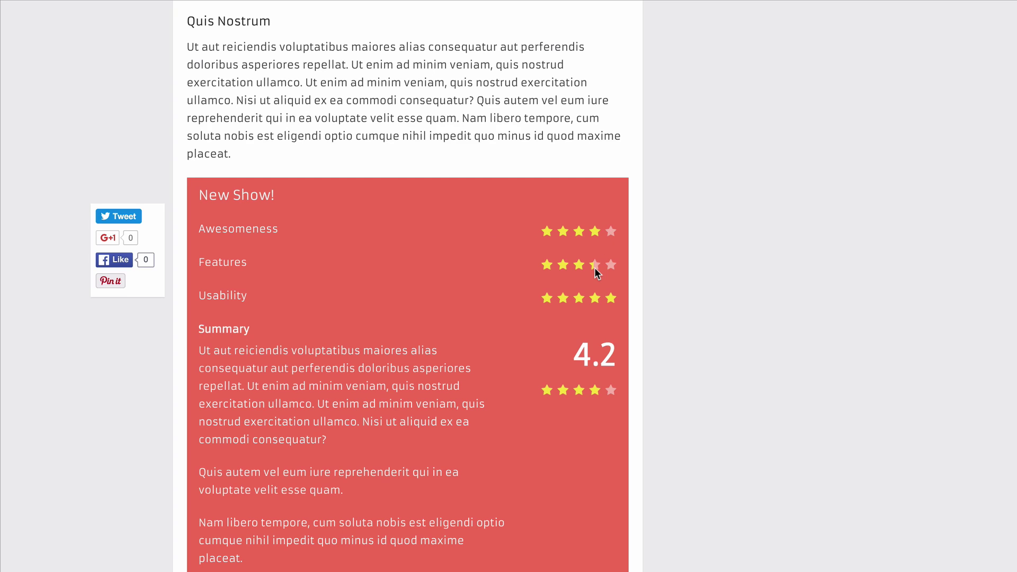
{"action": "scroll", "coordinate": [583, 269], "scroll_direction": "down", "scroll_amount": 2}
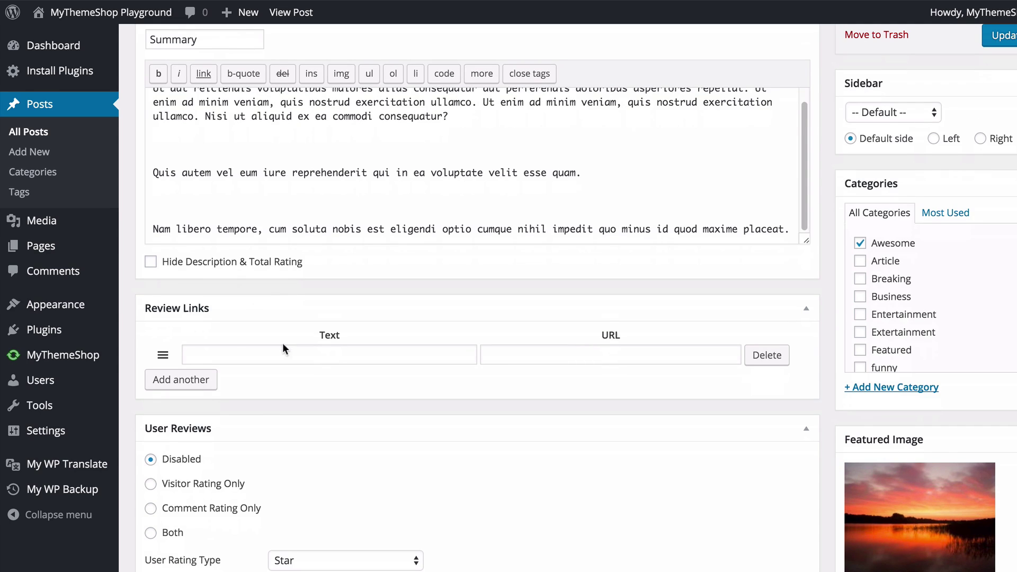
- Try the Hide Description & Total Rating option and preview the review box with it enabled
{"action": "left_click", "coordinate": [248, 265]}
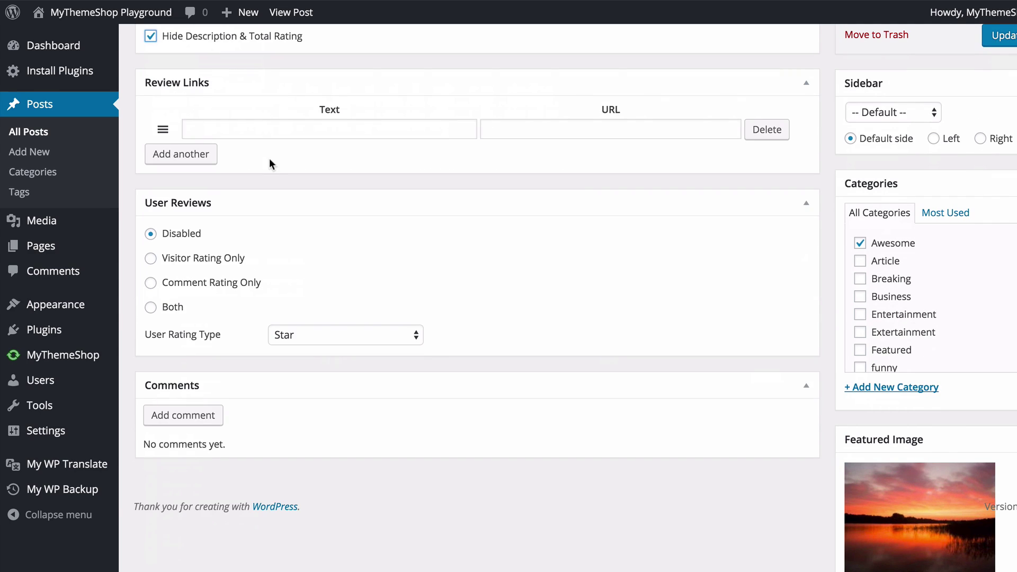
{"action": "scroll", "coordinate": [256, 163], "scroll_direction": "up", "scroll_amount": 5}
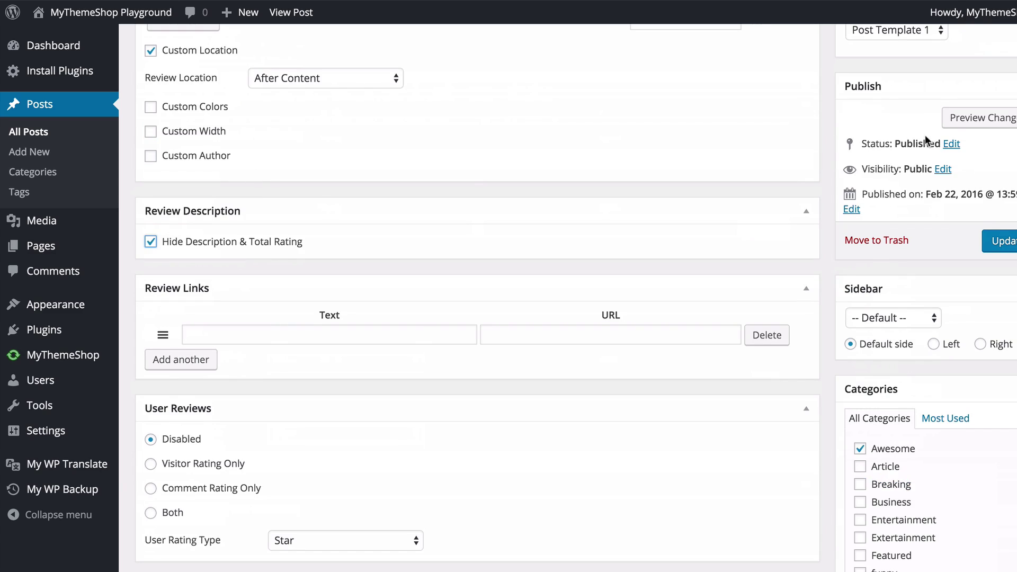
{"action": "left_click", "coordinate": [954, 117]}
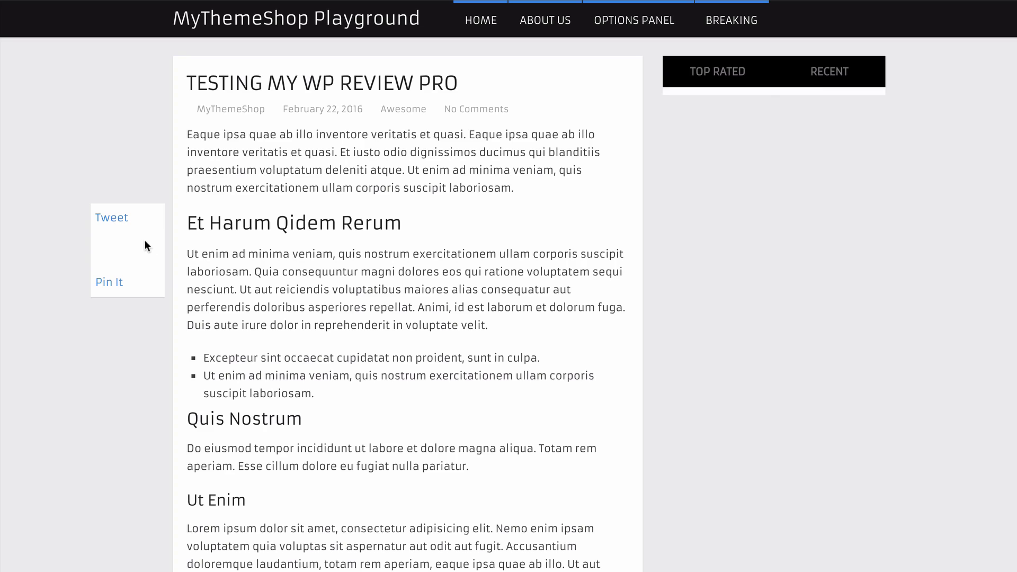
{"action": "scroll", "coordinate": [21, 313], "scroll_direction": "down", "scroll_amount": 10}
{"action": "scroll", "coordinate": [36, 303], "scroll_direction": "down", "scroll_amount": 7}
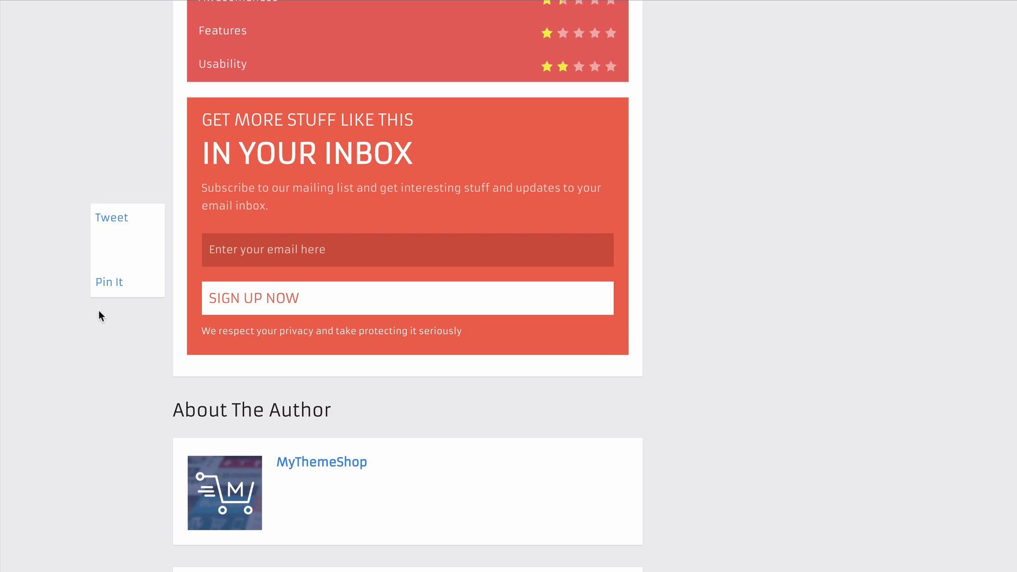
{"action": "scroll", "coordinate": [41, 215], "scroll_direction": "up", "scroll_amount": 2}
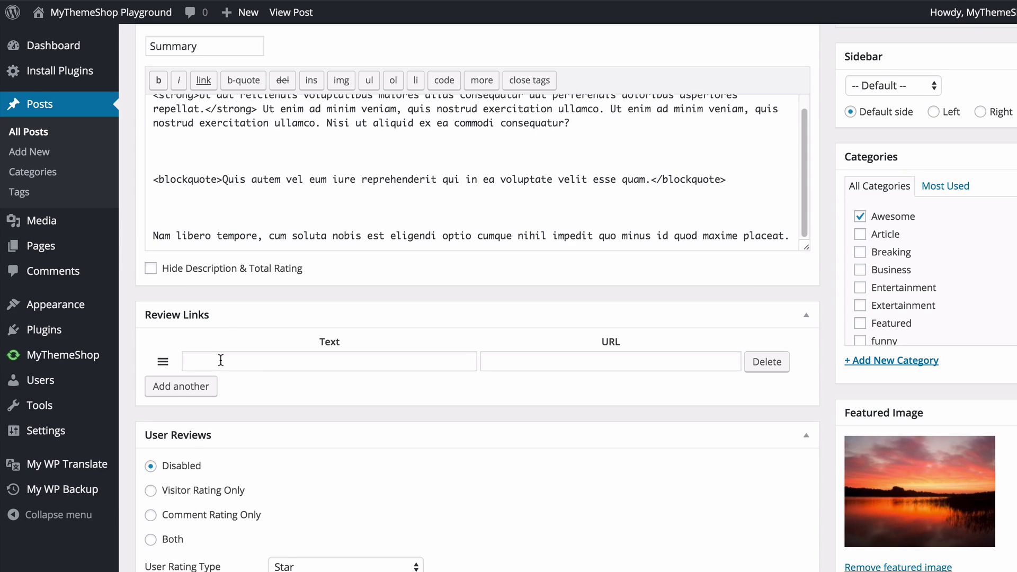
{"action": "left_click", "coordinate": [226, 361]}
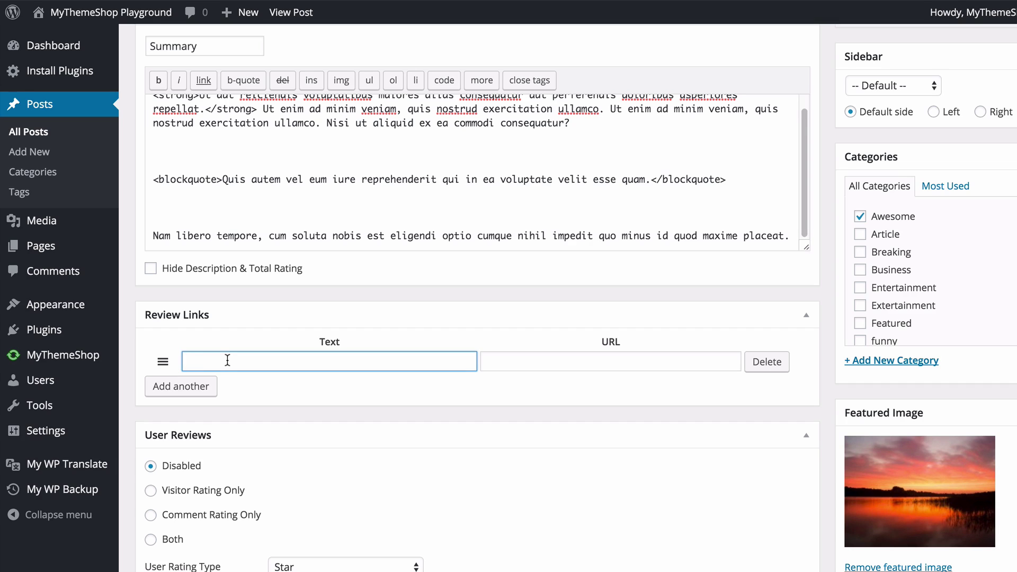
{"action": "type", "text": "See the show!"}
{"action": "key", "text": "Tab"}
{"action": "type", "text": "http"}
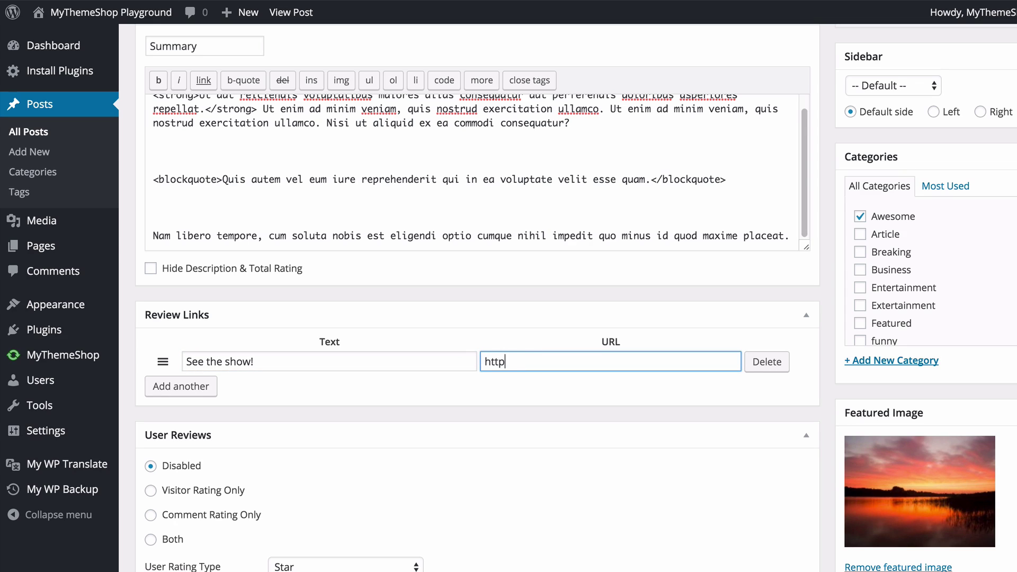
{"action": "type", "text": "://youtube.com"}
{"action": "left_click", "coordinate": [194, 388]}
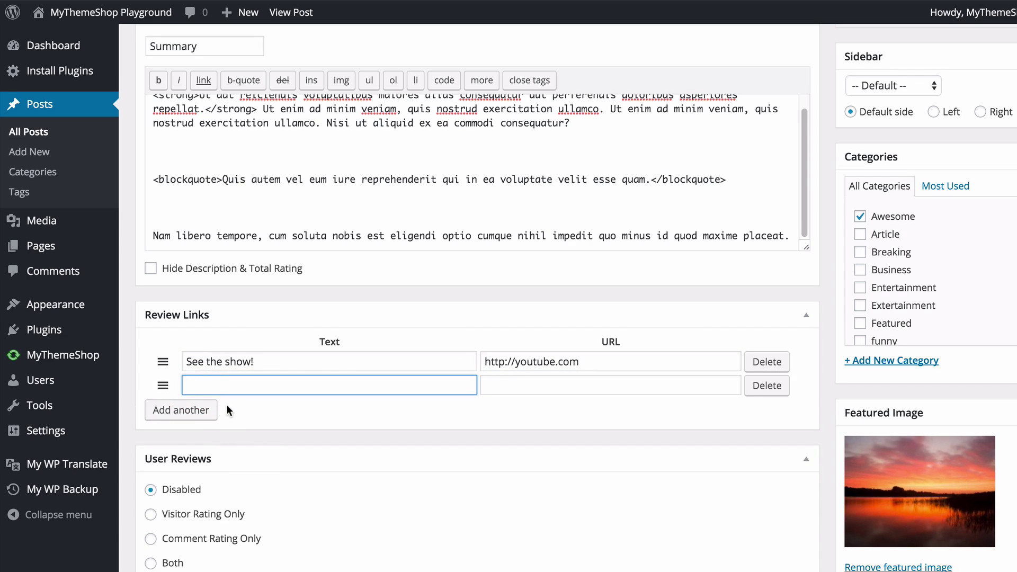
{"action": "left_click", "coordinate": [767, 386]}
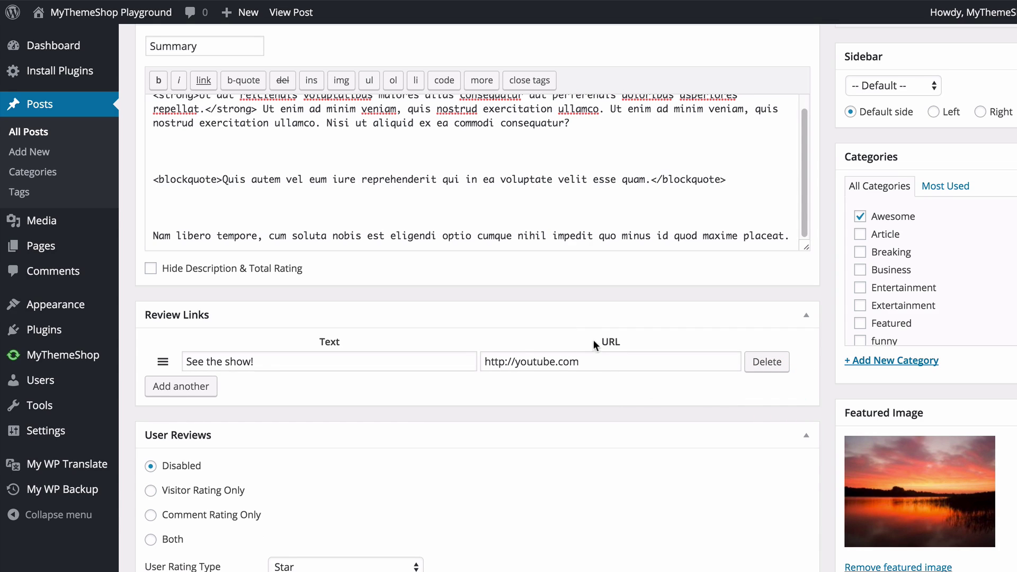
- Preview the post and examine how the added link appears in the review box
{"action": "scroll", "coordinate": [569, 356], "scroll_direction": "down", "scroll_amount": 5}
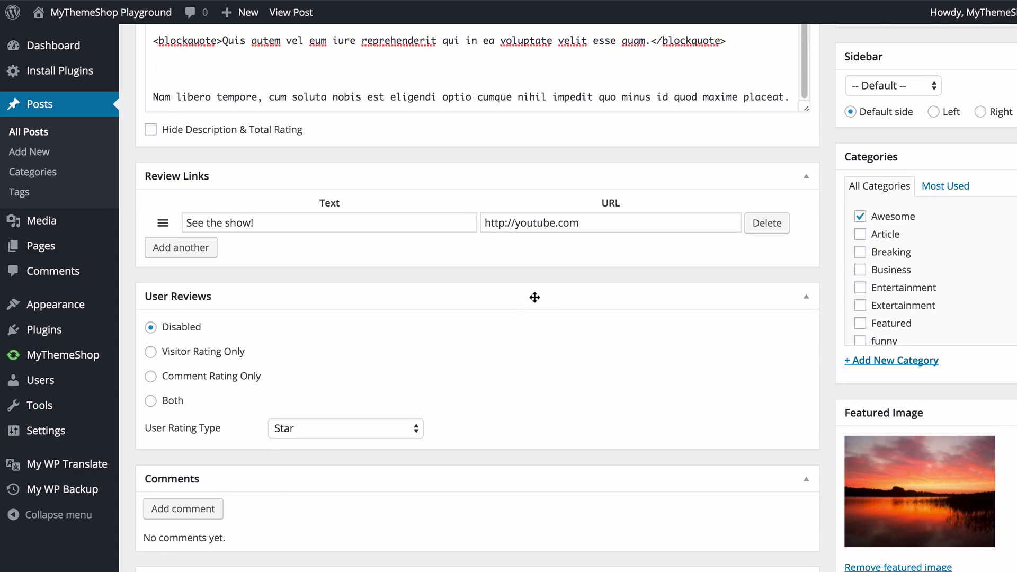
{"action": "scroll", "coordinate": [536, 298], "scroll_direction": "up", "scroll_amount": 5}
{"action": "scroll", "coordinate": [1001, 94], "scroll_direction": "up", "scroll_amount": 1}
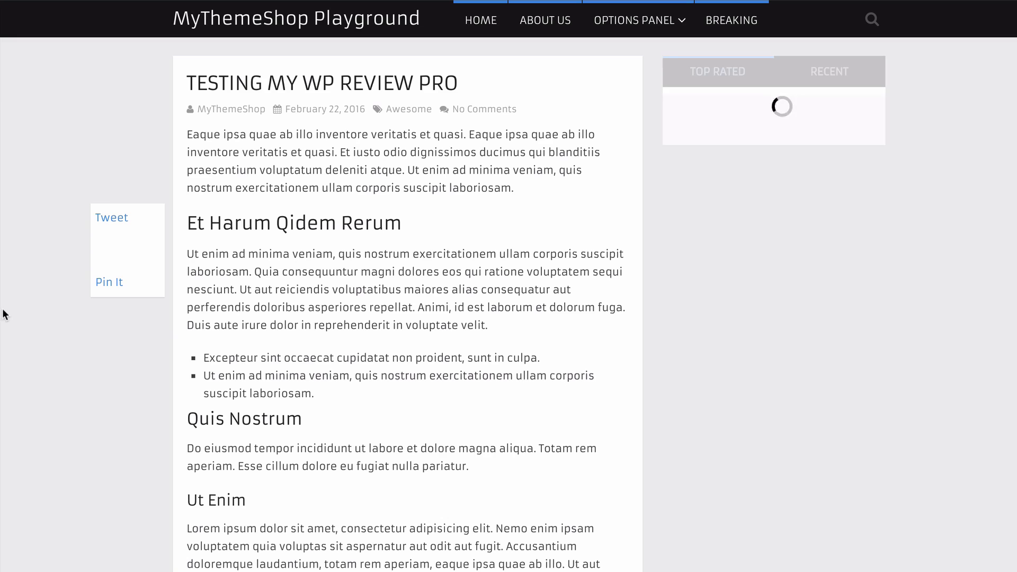
{"action": "scroll", "coordinate": [4, 313], "scroll_direction": "down", "scroll_amount": 4}
{"action": "scroll", "coordinate": [5, 315], "scroll_direction": "down", "scroll_amount": 15}
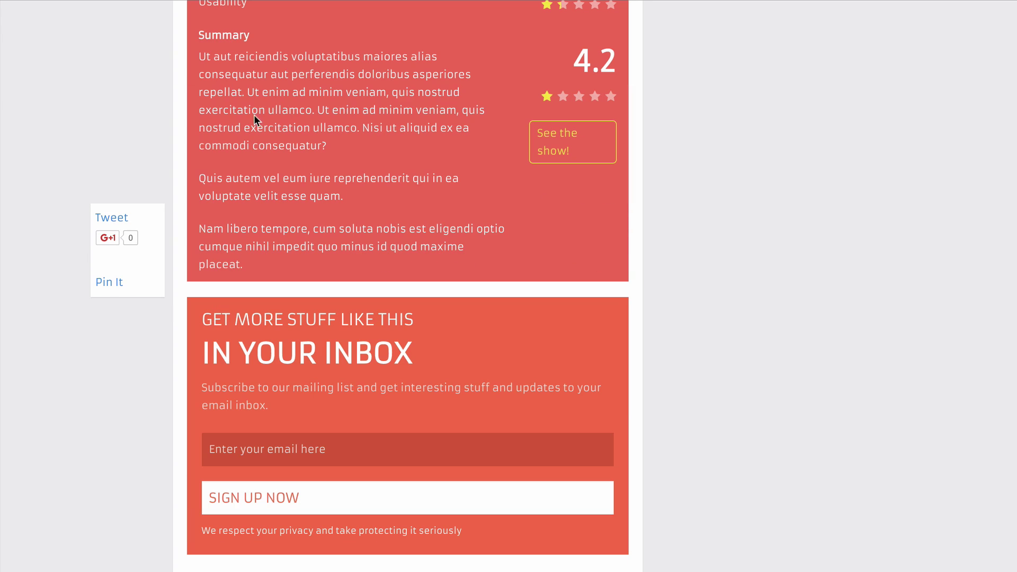
{"action": "scroll", "coordinate": [228, 148], "scroll_direction": "up", "scroll_amount": 2}
{"action": "scroll", "coordinate": [243, 74], "scroll_direction": "up", "scroll_amount": 2}
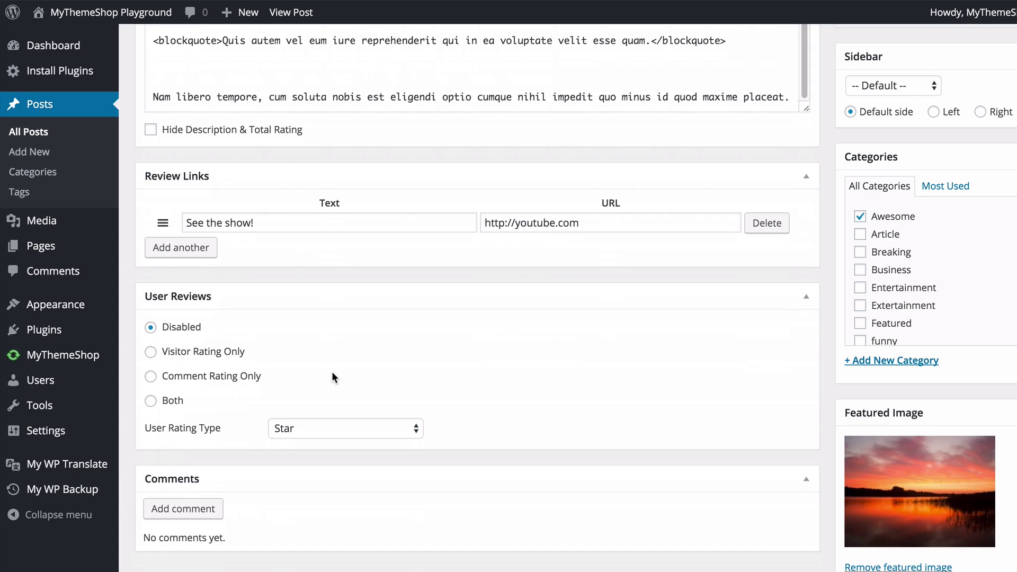
- Update the post and view its published page down to the review box
{"action": "scroll", "coordinate": [464, 389], "scroll_direction": "up", "scroll_amount": 7}
{"action": "left_click", "coordinate": [998, 296]}
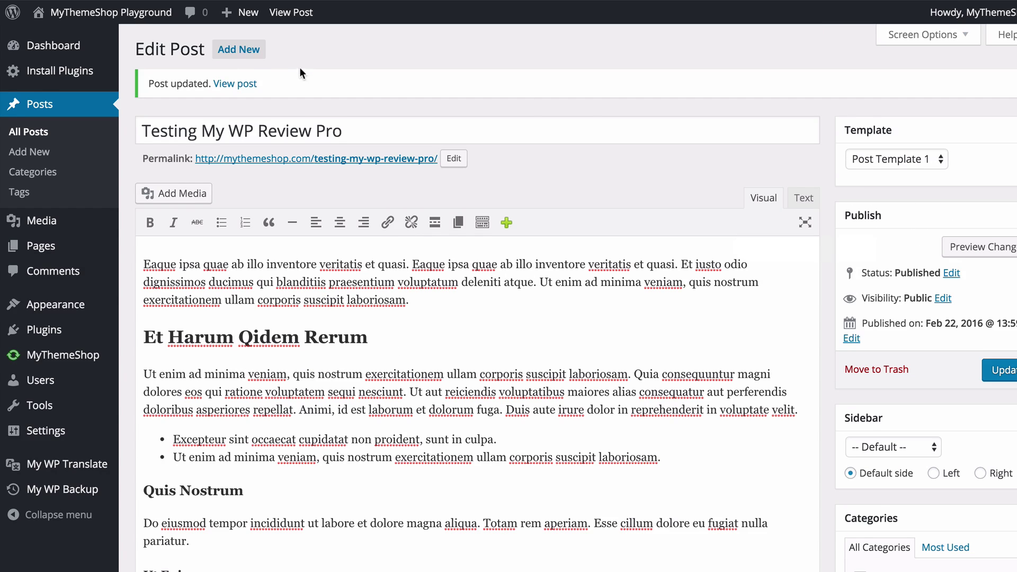
{"action": "left_click", "coordinate": [245, 83]}
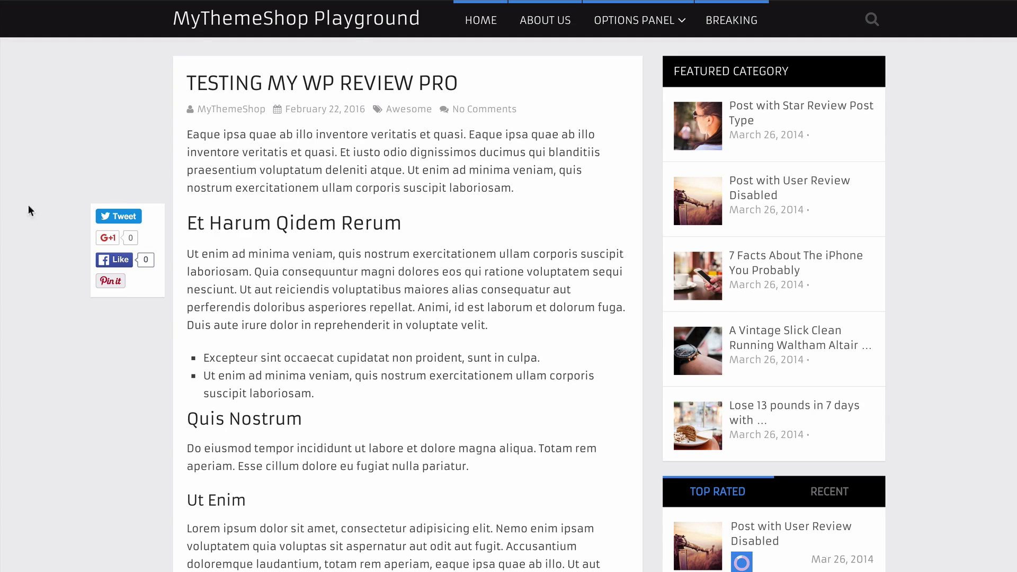
{"action": "scroll", "coordinate": [3, 209], "scroll_direction": "down", "scroll_amount": 10}
{"action": "scroll", "coordinate": [4, 209], "scroll_direction": "down", "scroll_amount": 5}
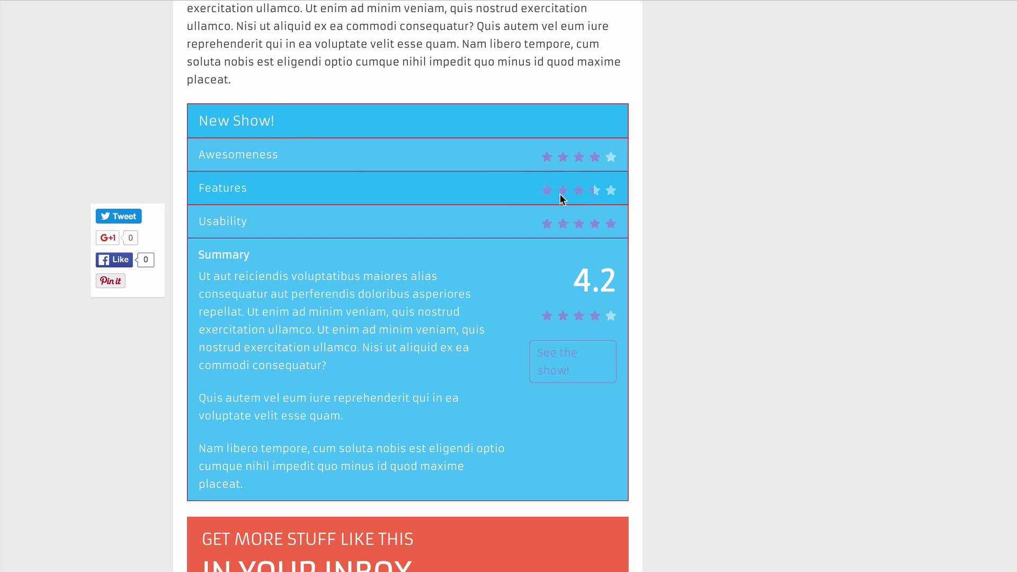
{"action": "scroll", "coordinate": [524, 220], "scroll_direction": "down", "scroll_amount": 1}
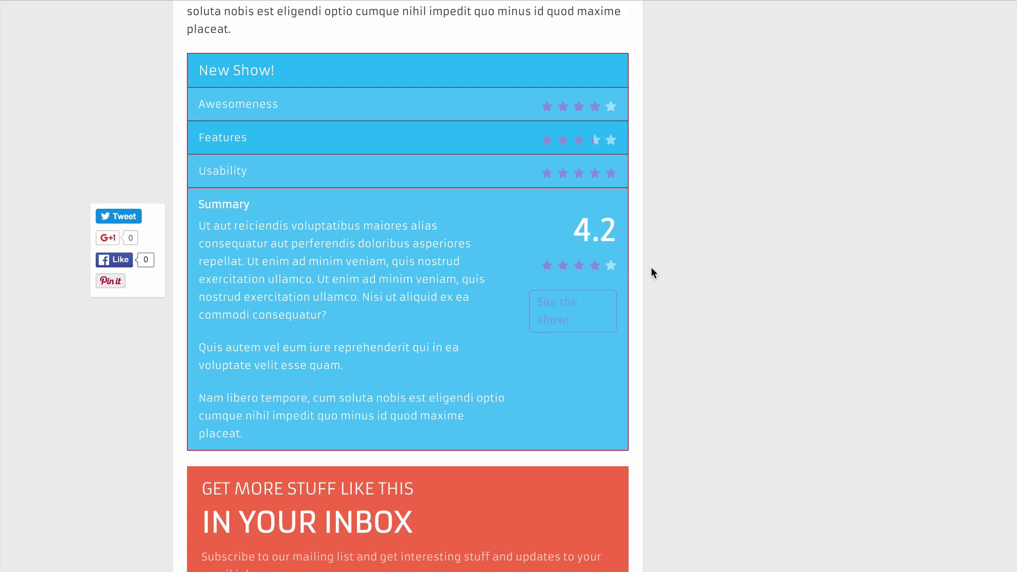
- Switch to "Post with Circle Review Post Type" and examine the circle review box on its published page
{"action": "left_click", "coordinate": [47, 3]}
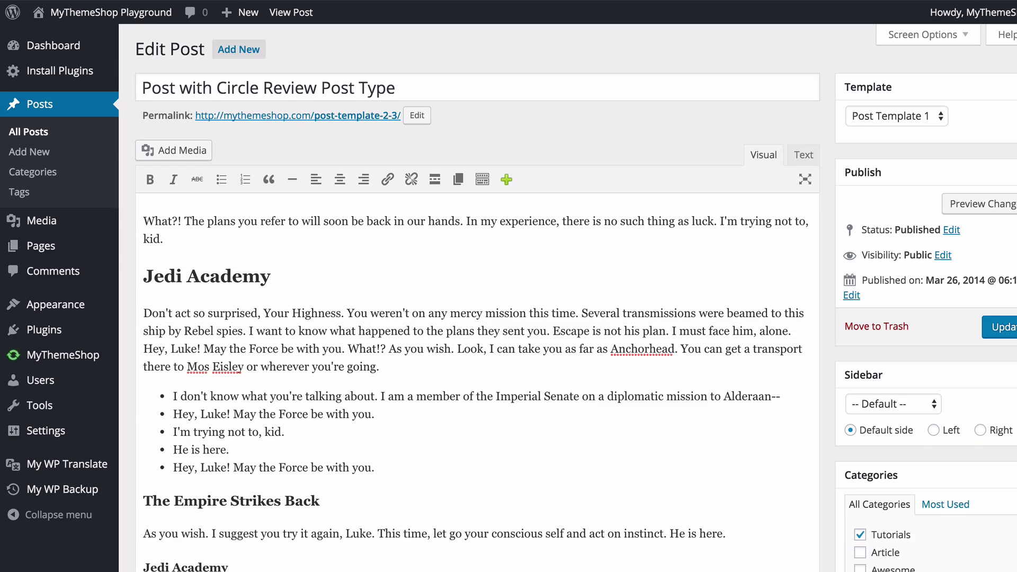
{"action": "left_click", "coordinate": [384, 115]}
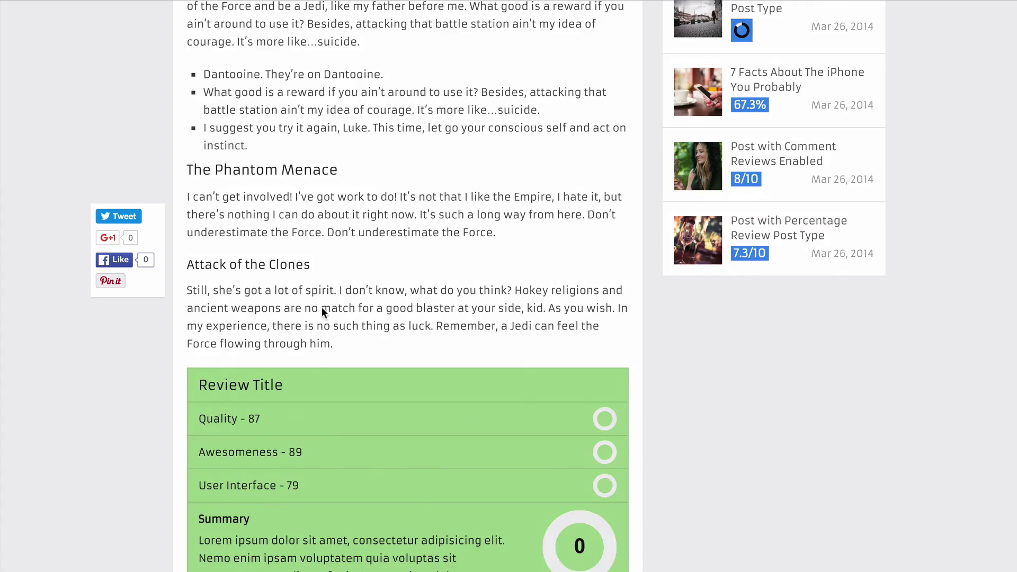
{"action": "scroll", "coordinate": [322, 306], "scroll_direction": "down", "scroll_amount": 6}
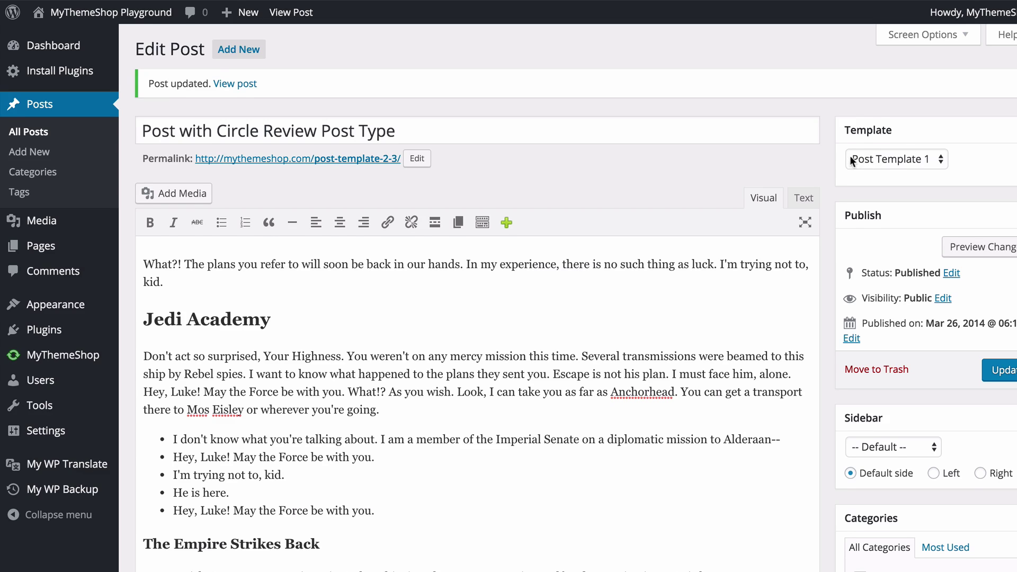
- Examine the circle post's review settings, from type and schema choices through items, colors, description and links to user reviews
{"action": "scroll", "coordinate": [832, 153], "scroll_direction": "down", "scroll_amount": 15}
{"action": "scroll", "coordinate": [831, 153], "scroll_direction": "up", "scroll_amount": 3}
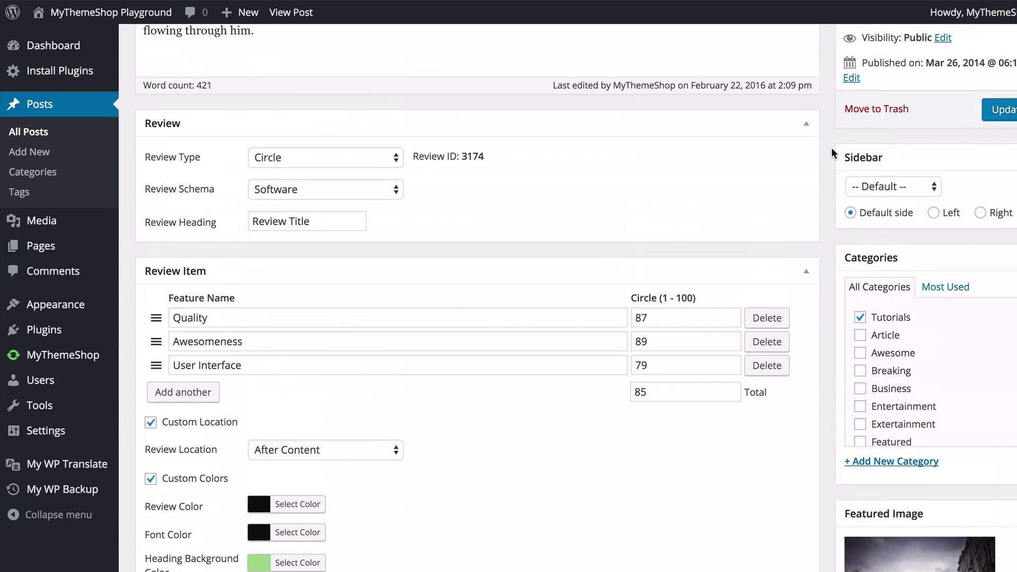
{"action": "scroll", "coordinate": [831, 149], "scroll_direction": "down", "scroll_amount": 1}
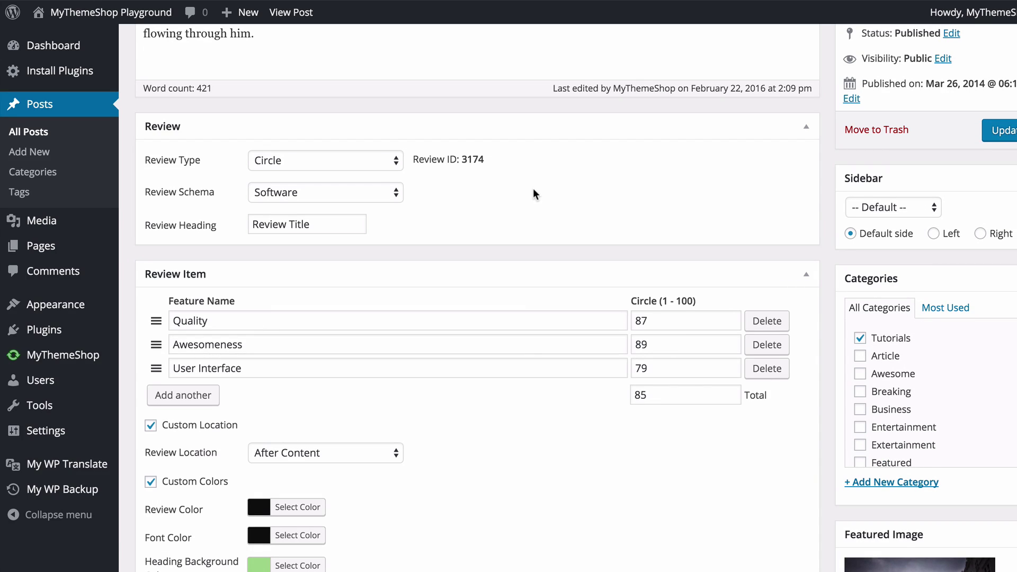
{"action": "left_click", "coordinate": [382, 163]}
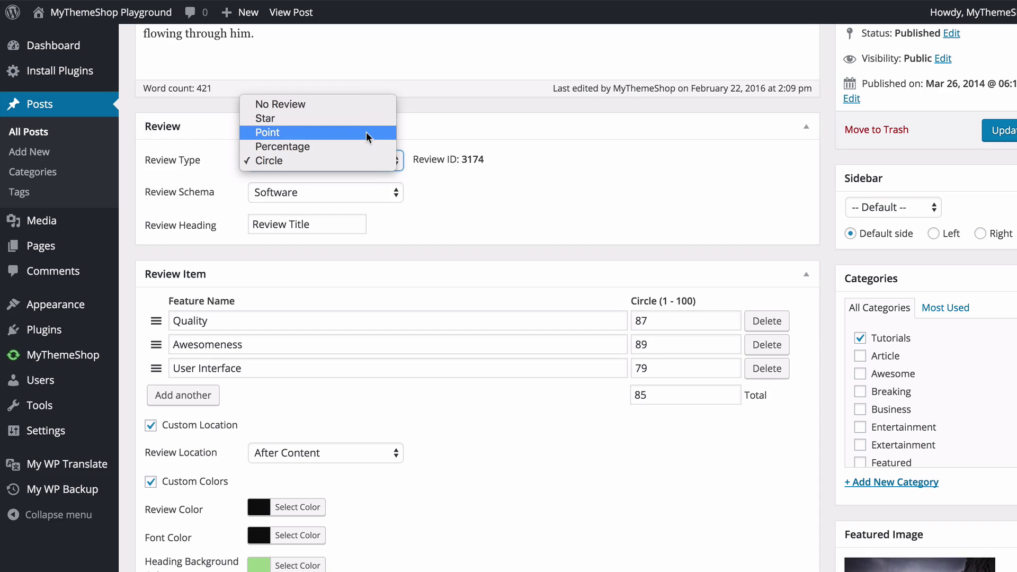
{"action": "left_click", "coordinate": [457, 192]}
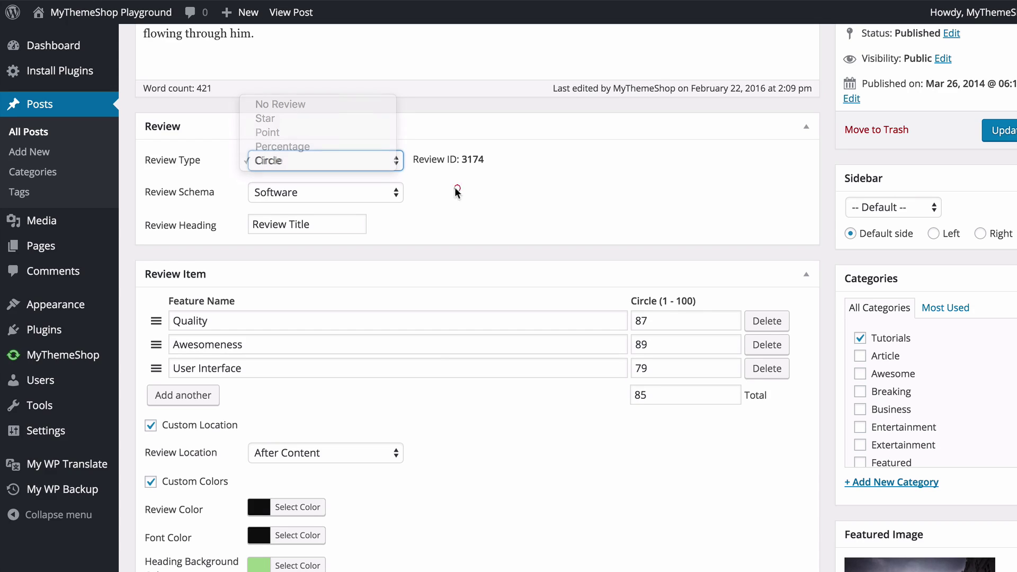
{"action": "left_click", "coordinate": [383, 192]}
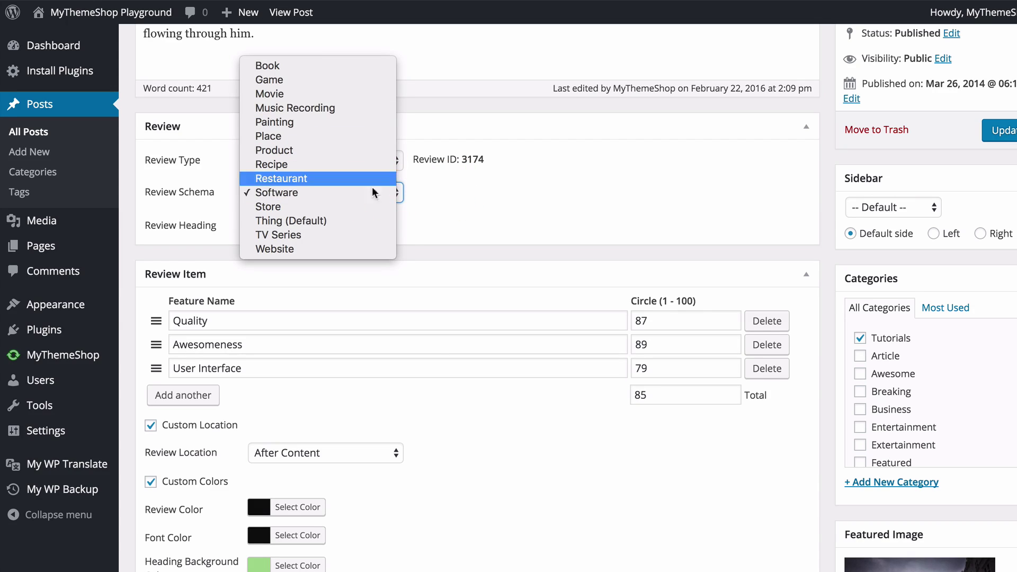
{"action": "left_click", "coordinate": [465, 200]}
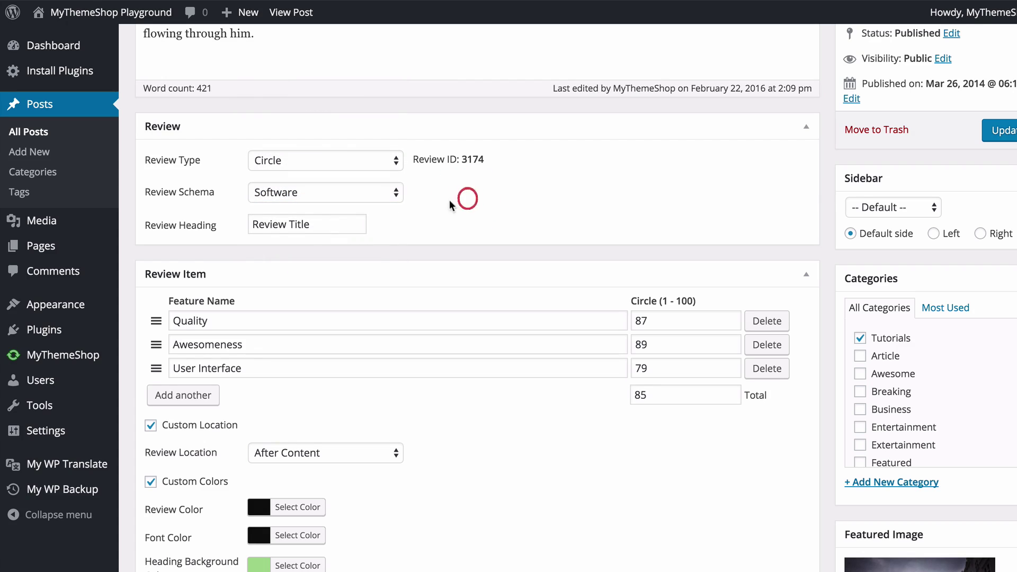
{"action": "scroll", "coordinate": [410, 238], "scroll_direction": "down", "scroll_amount": 3}
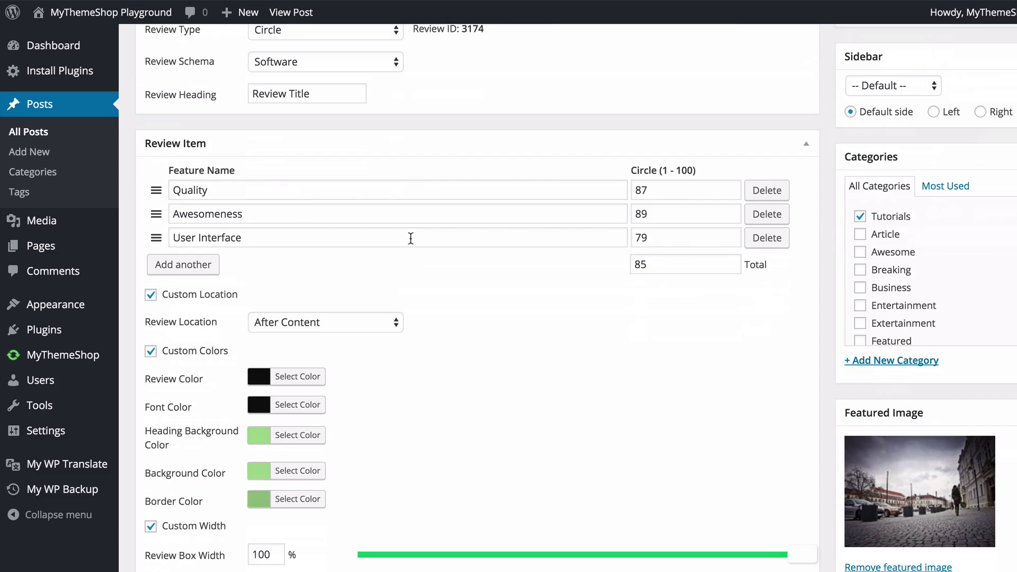
{"action": "scroll", "coordinate": [413, 237], "scroll_direction": "down", "scroll_amount": 10}
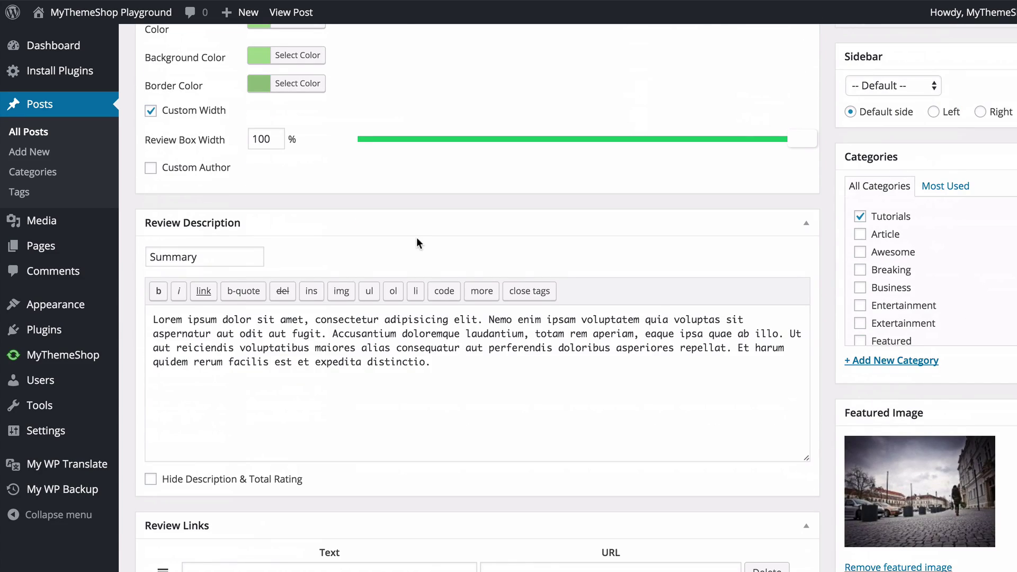
{"action": "scroll", "coordinate": [370, 232], "scroll_direction": "down", "scroll_amount": 6}
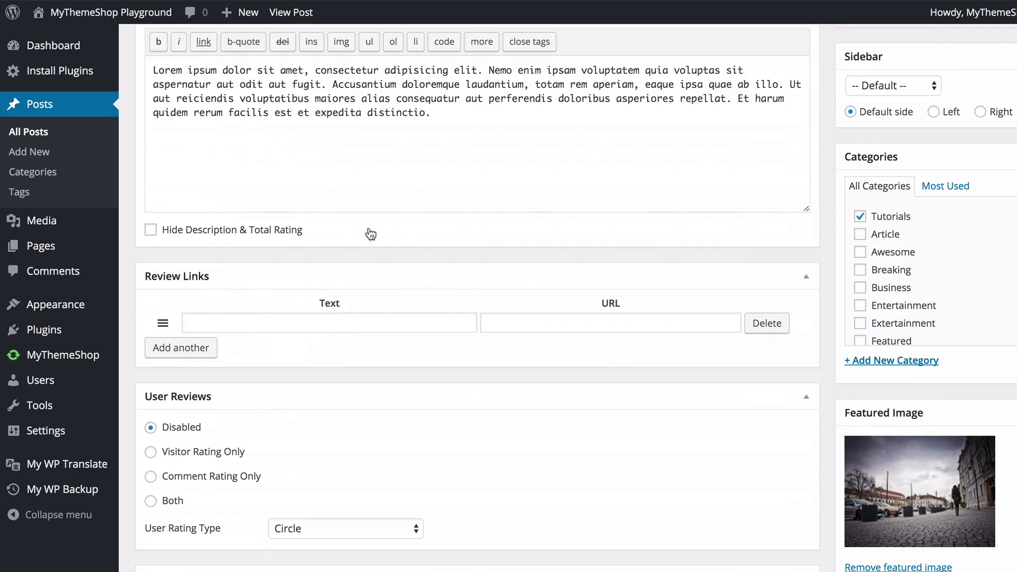
{"action": "scroll", "coordinate": [389, 233], "scroll_direction": "down", "scroll_amount": 1}
{"action": "scroll", "coordinate": [398, 250], "scroll_direction": "down", "scroll_amount": 3}
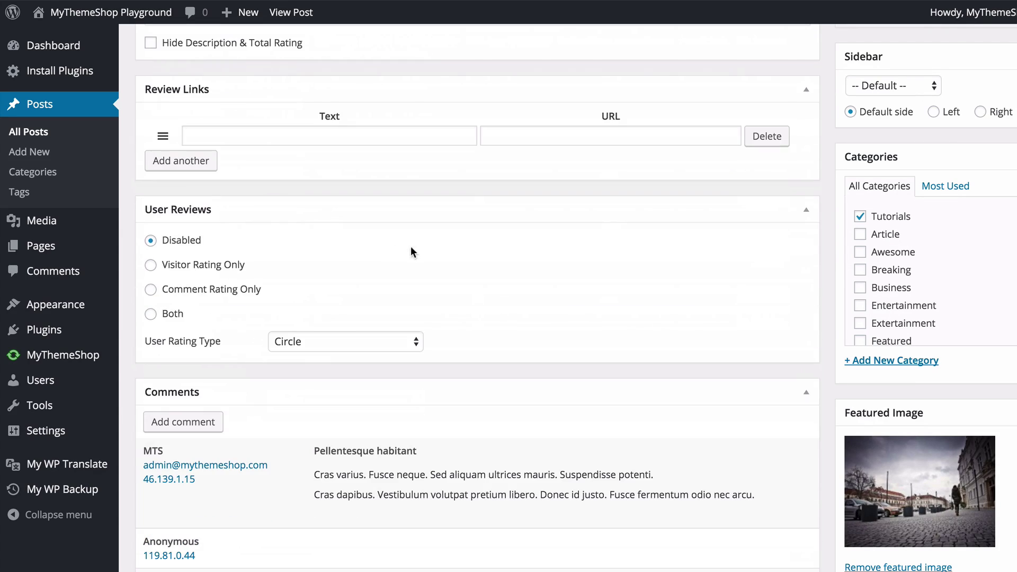
{"action": "scroll", "coordinate": [355, 298], "scroll_direction": "up", "scroll_amount": 18}
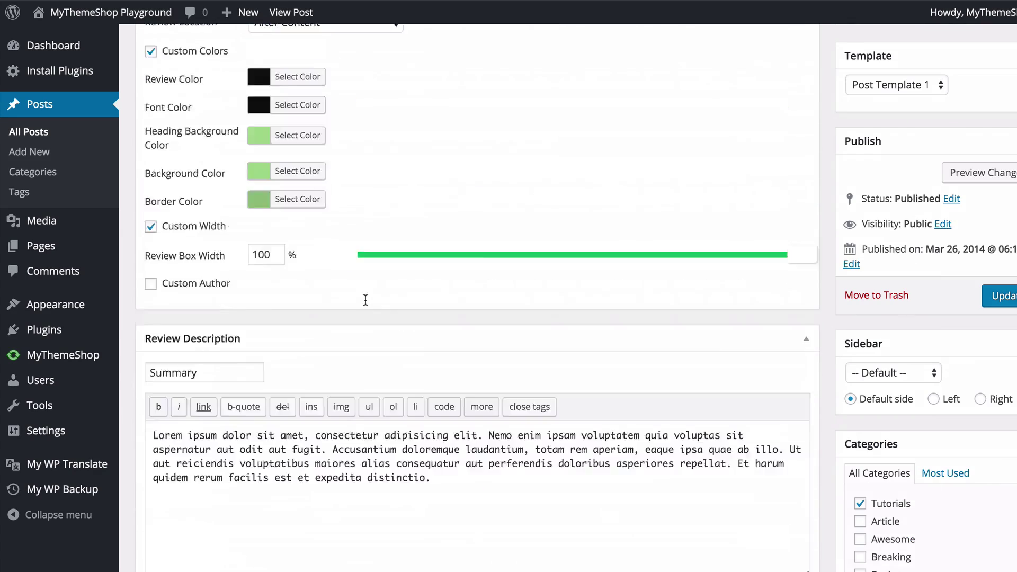
{"action": "scroll", "coordinate": [366, 301], "scroll_direction": "down", "scroll_amount": 7}
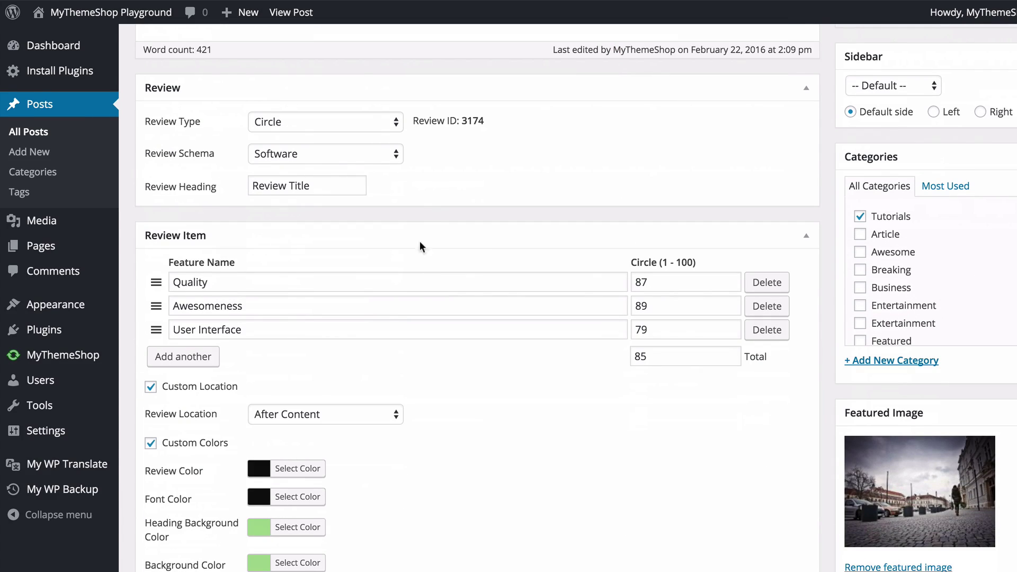
- Change the post's review type to Percentage and examine the review box on its published page
{"action": "left_click", "coordinate": [362, 122]}
{"action": "left_click", "coordinate": [361, 108]}
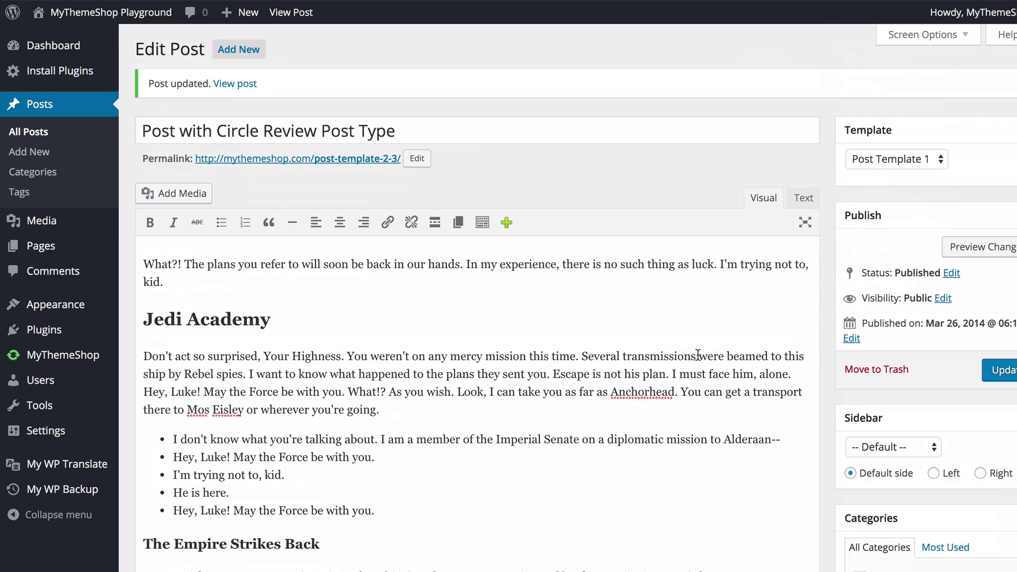
{"action": "scroll", "coordinate": [890, 369], "scroll_direction": "down", "scroll_amount": 1}
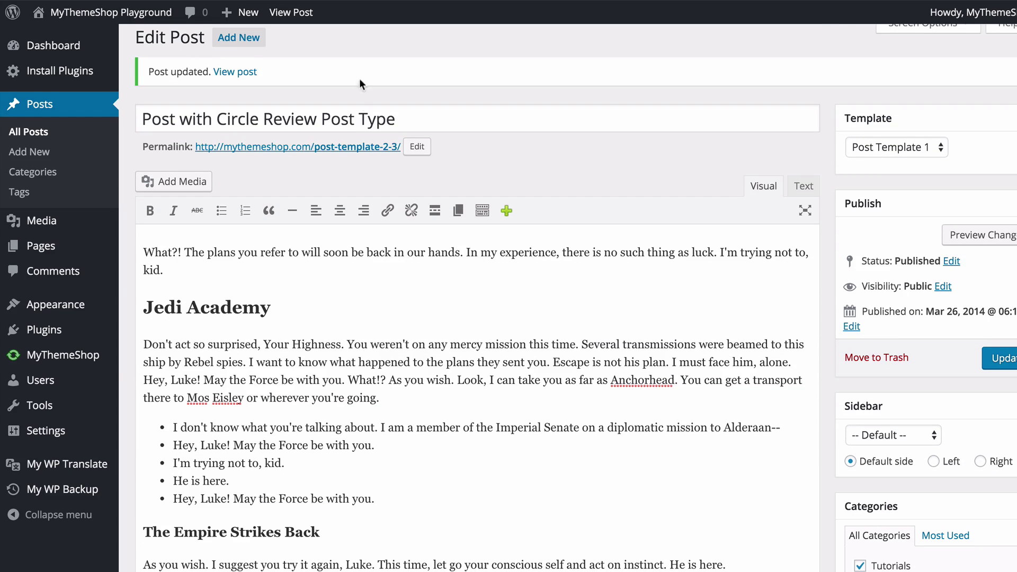
{"action": "left_click", "coordinate": [363, 147]}
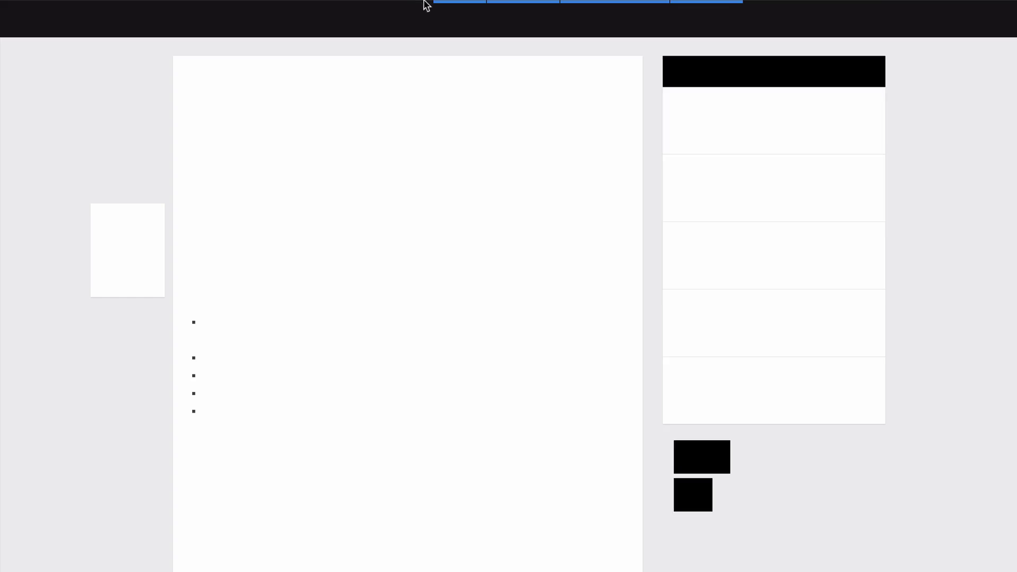
{"action": "scroll", "coordinate": [90, 192], "scroll_direction": "down", "scroll_amount": 10}
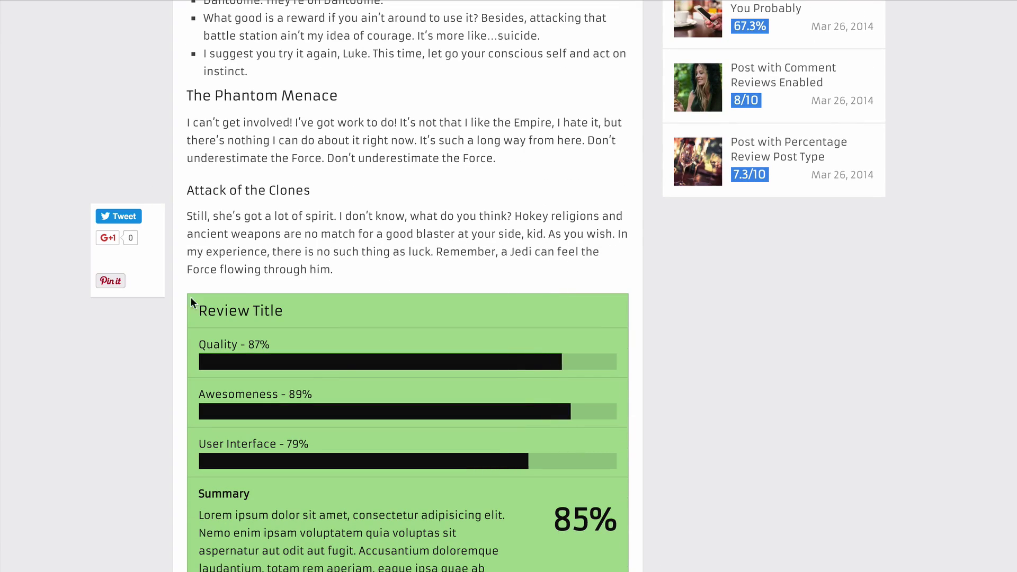
{"action": "scroll", "coordinate": [596, 383], "scroll_direction": "down", "scroll_amount": 2}
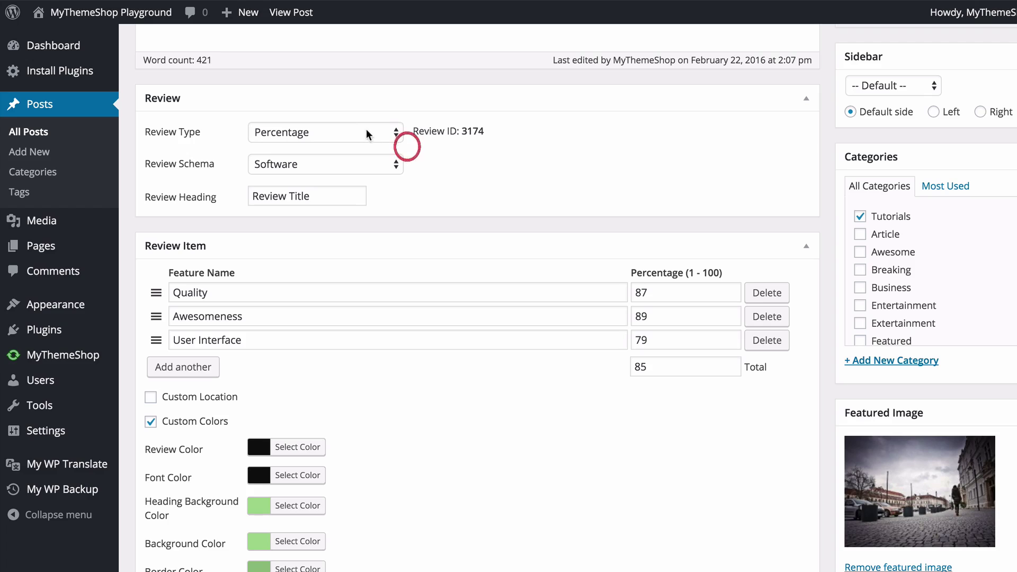
- Change the review type to Point and score Quality 8.7, Awesomeness 8.9 and User Interface 7.9
{"action": "left_click", "coordinate": [371, 132]}
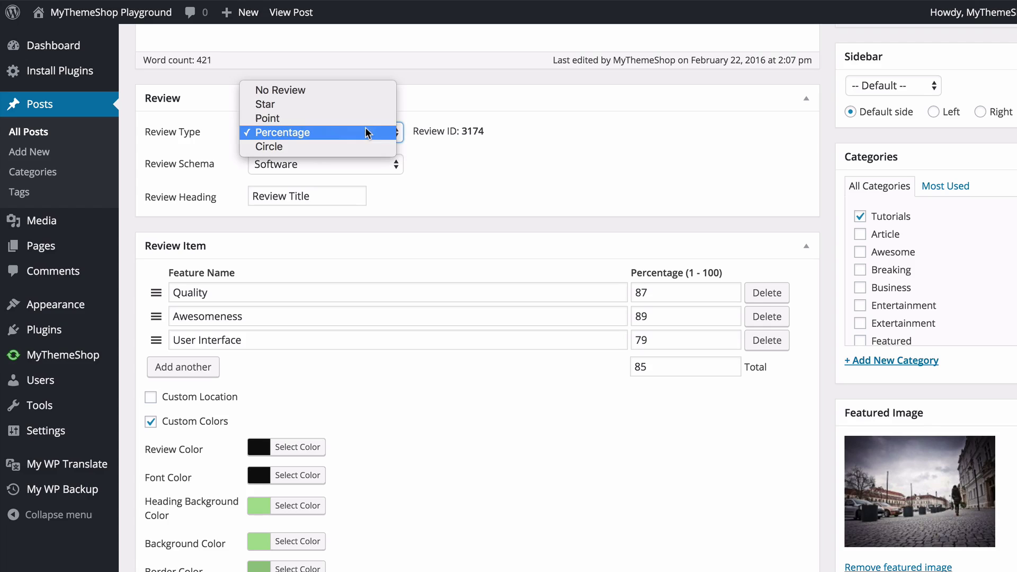
{"action": "left_click", "coordinate": [357, 119]}
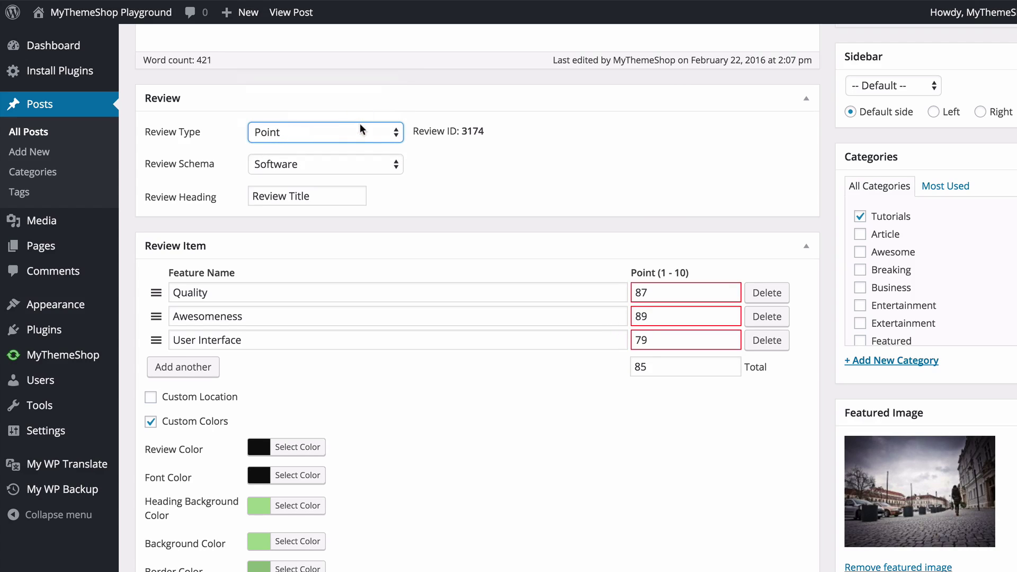
{"action": "double_click", "coordinate": [672, 292]}
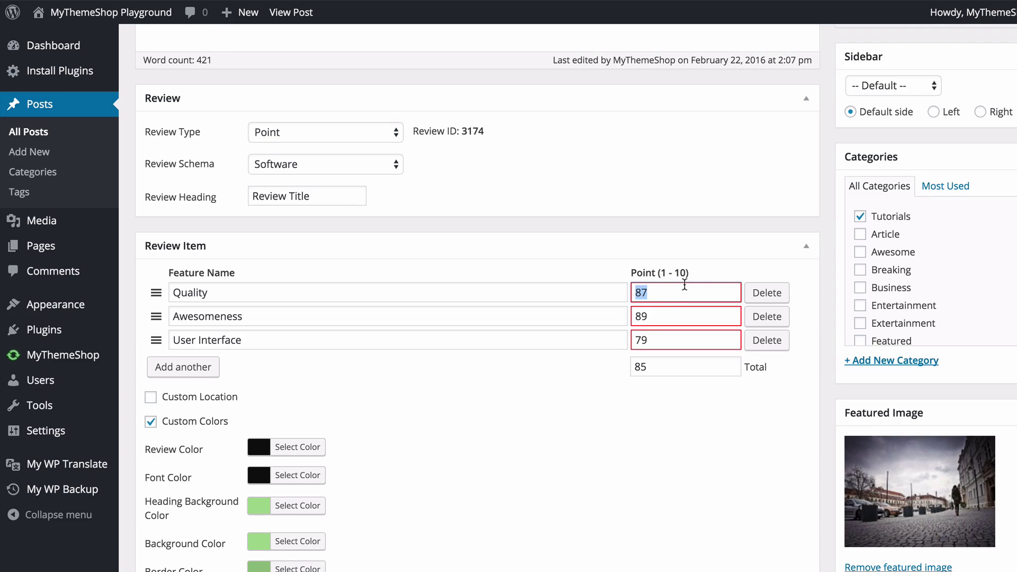
{"action": "type", "text": "8.7"}
{"action": "key", "text": "Tab"}
{"action": "key", "text": "Tab"}
{"action": "key", "text": "Tab"}
{"action": "type", "text": "8.9"}
{"action": "key", "text": "Tab"}
{"action": "key", "text": "Tab"}
{"action": "key", "text": "Tab"}
{"action": "type", "text": "7.9"}
{"action": "key", "text": "Tab"}
- Update the post and reload its published page to view the point-based review box
{"action": "scroll", "coordinate": [683, 316], "scroll_direction": "up", "scroll_amount": 7}
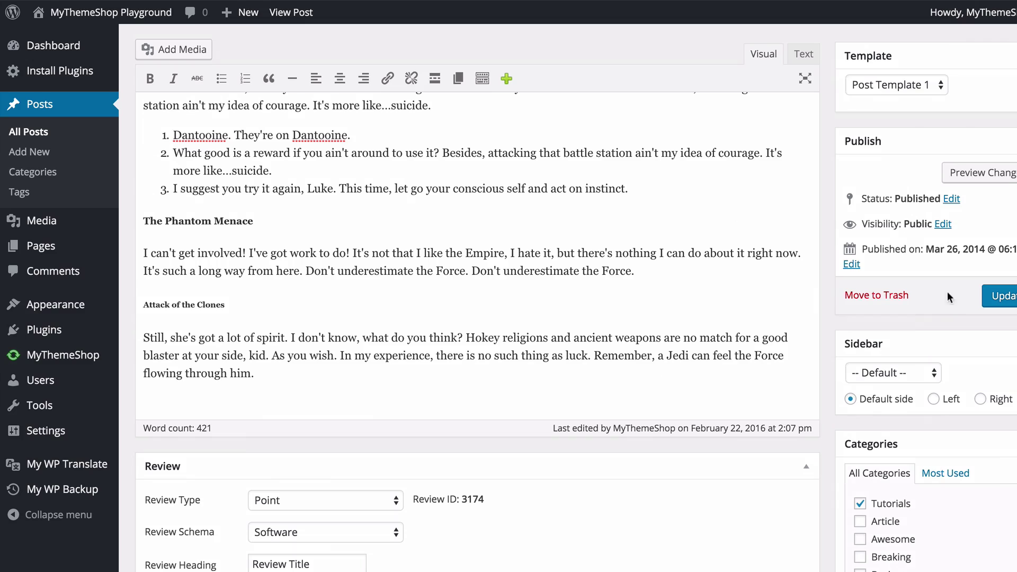
{"action": "left_click", "coordinate": [1005, 301]}
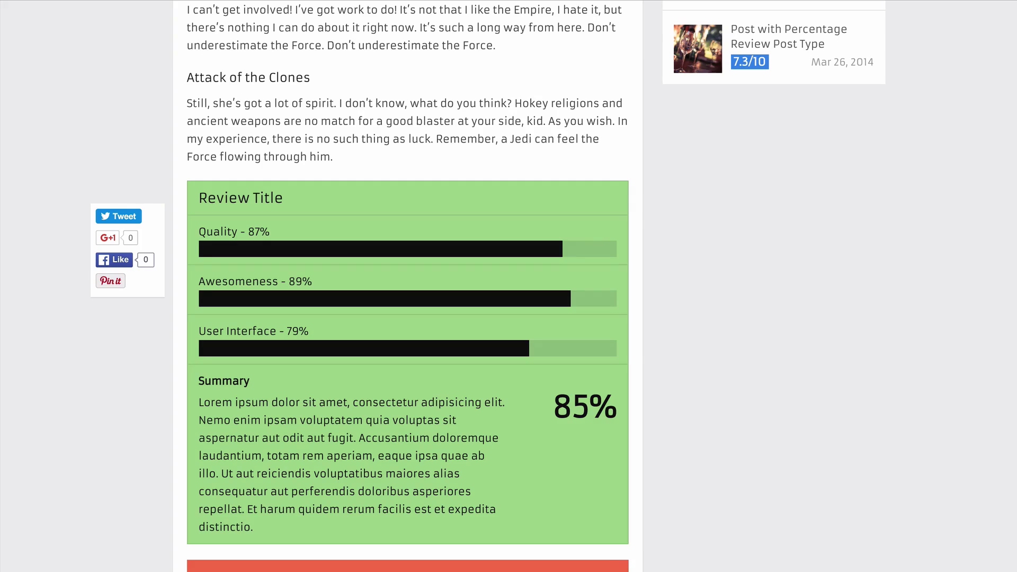
{"action": "key", "text": "F5"}
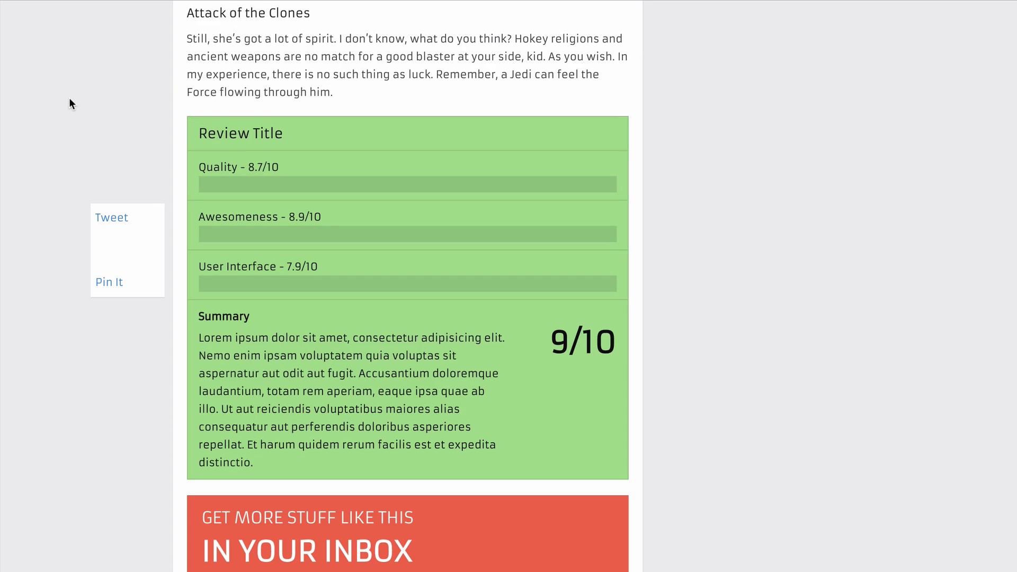
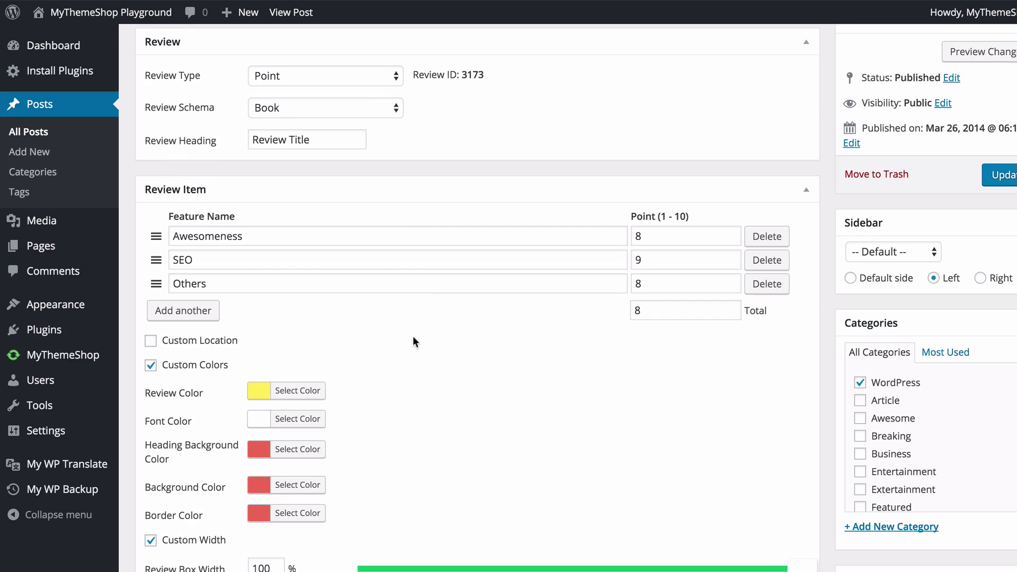
- Enable a custom location for the book review and set it to After Content
{"action": "left_click", "coordinate": [211, 247]}
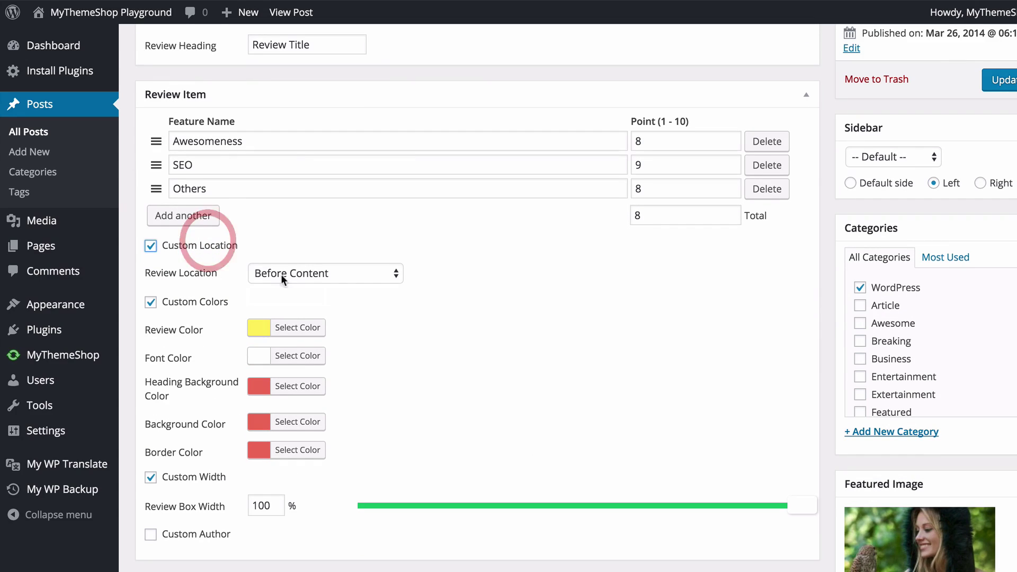
{"action": "left_click", "coordinate": [303, 273]}
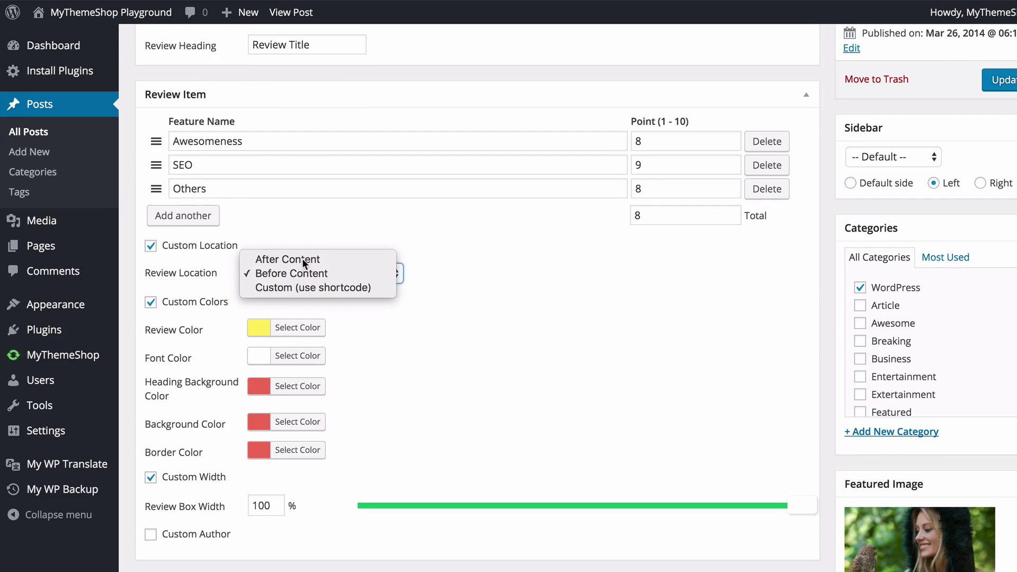
{"action": "left_click", "coordinate": [302, 259]}
- Set the user rating type to Star in the post's user review settings
{"action": "scroll", "coordinate": [533, 345], "scroll_direction": "down", "scroll_amount": 6}
{"action": "scroll", "coordinate": [533, 345], "scroll_direction": "down", "scroll_amount": 9}
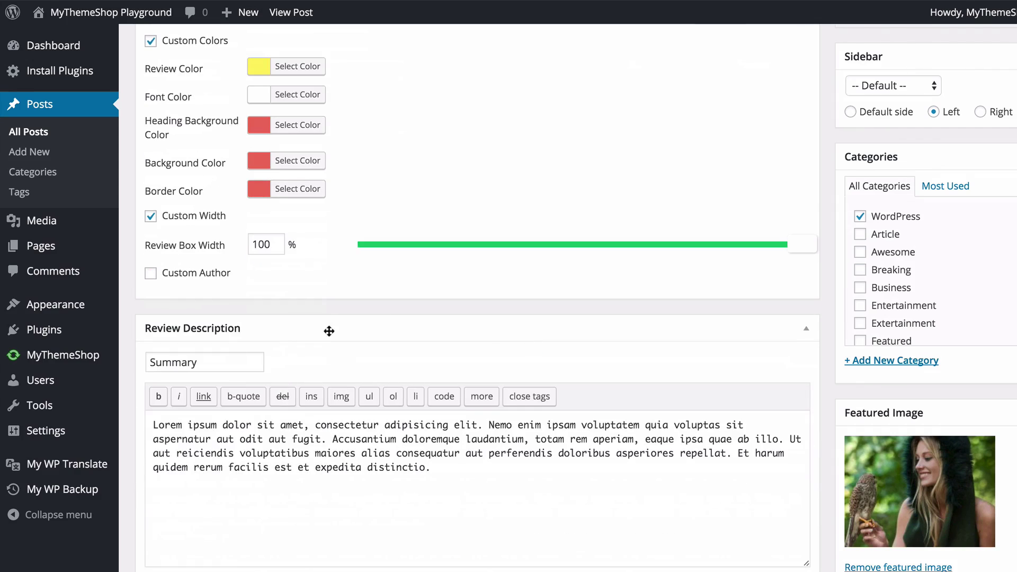
{"action": "scroll", "coordinate": [236, 282], "scroll_direction": "down", "scroll_amount": 8}
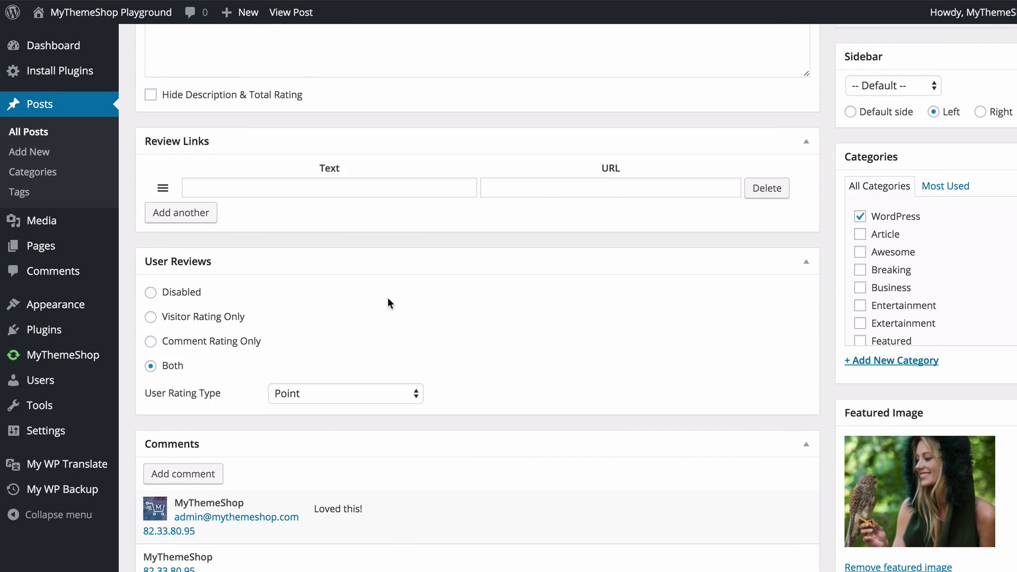
{"action": "scroll", "coordinate": [391, 302], "scroll_direction": "down", "scroll_amount": 2}
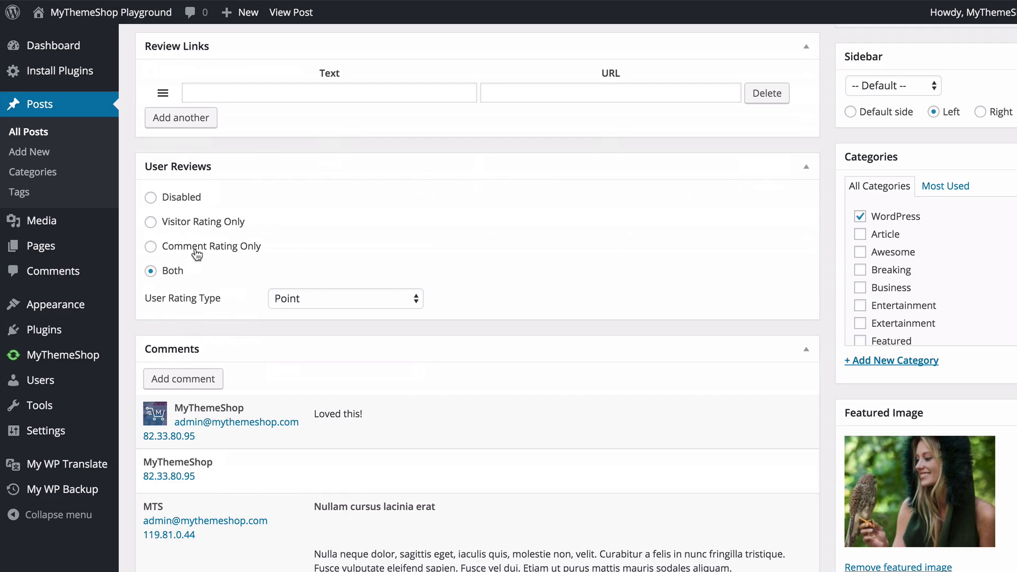
{"action": "left_click", "coordinate": [306, 299]}
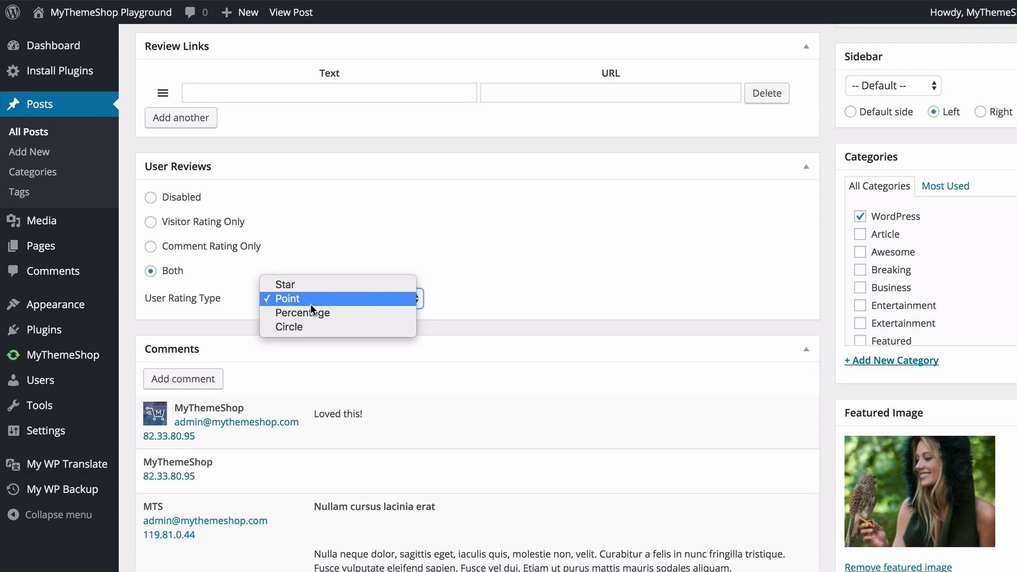
{"action": "left_click", "coordinate": [306, 285]}
{"action": "left_click", "coordinate": [498, 300]}
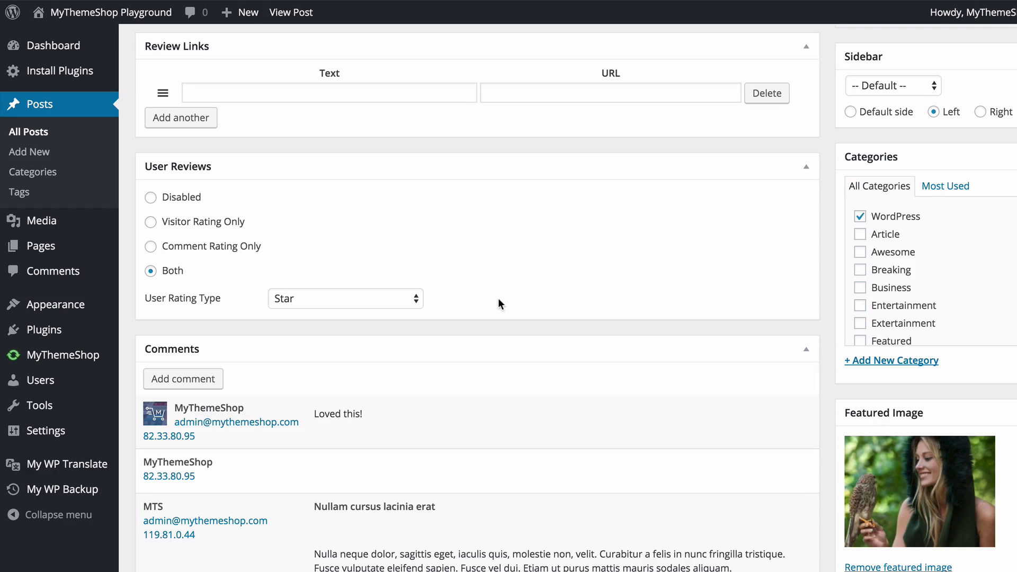
- Update the post and try a five-star user rating in the review box on its published page
{"action": "scroll", "coordinate": [620, 312], "scroll_direction": "up", "scroll_amount": 5}
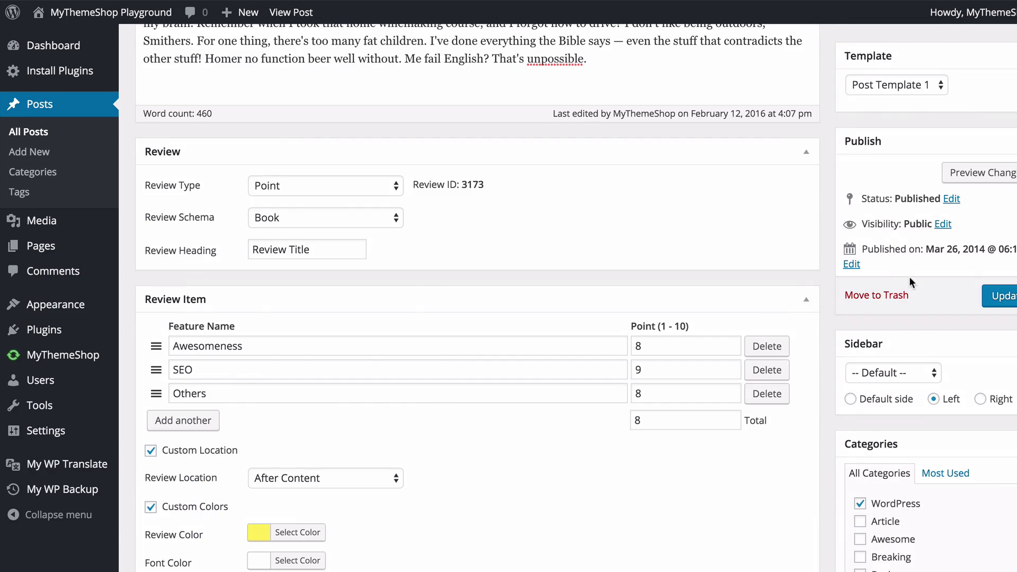
{"action": "left_click", "coordinate": [998, 295]}
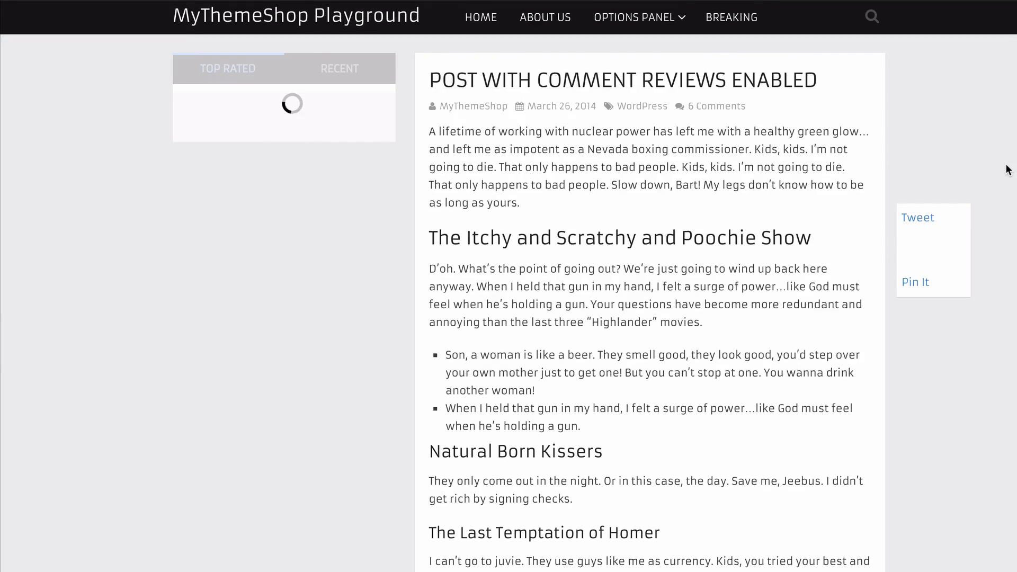
{"action": "scroll", "coordinate": [1005, 166], "scroll_direction": "down", "scroll_amount": 10}
{"action": "scroll", "coordinate": [1006, 165], "scroll_direction": "down", "scroll_amount": 9}
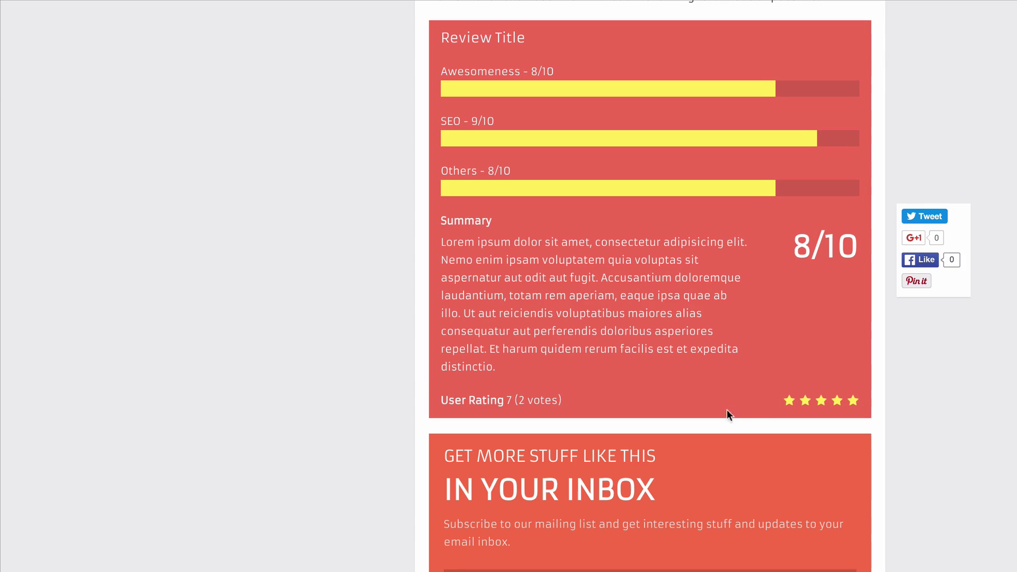
{"action": "left_click", "coordinate": [853, 401]}
{"action": "scroll", "coordinate": [899, 413], "scroll_direction": "down", "scroll_amount": 15}
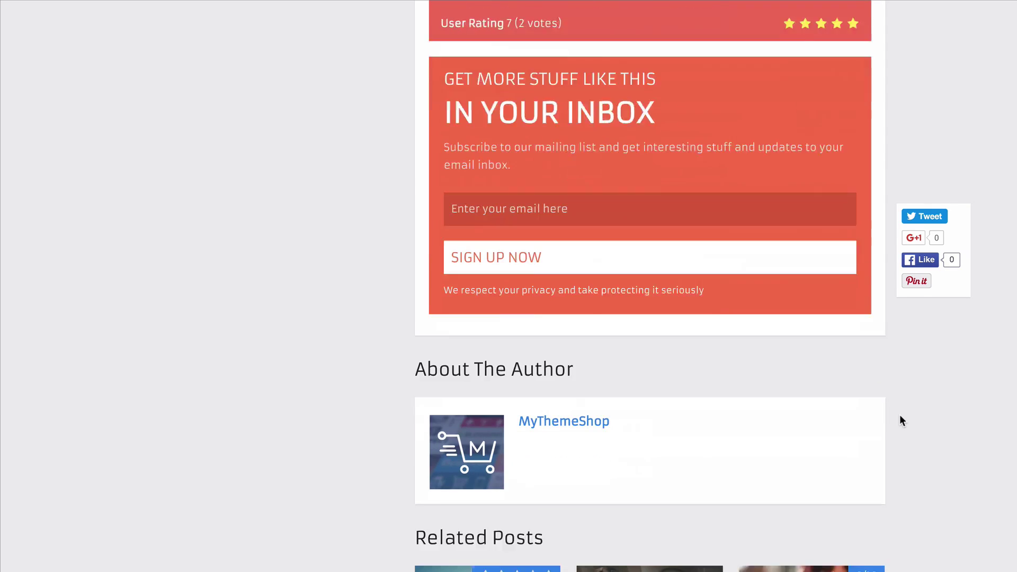
- Fill in the published post's review reply form with the title "Loved it!" and a four-star rating
{"action": "scroll", "coordinate": [900, 412], "scroll_direction": "down", "scroll_amount": 8}
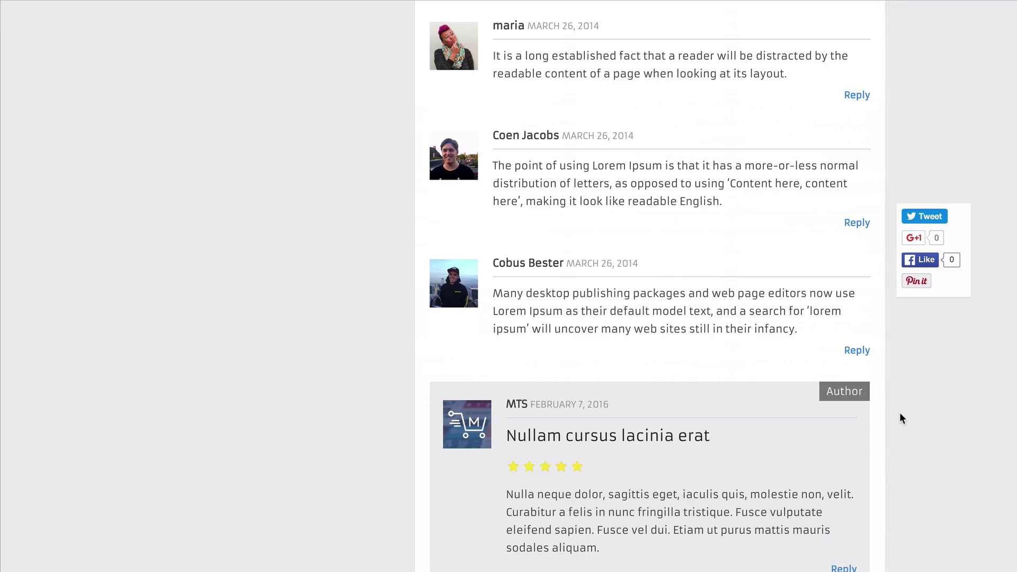
{"action": "scroll", "coordinate": [899, 412], "scroll_direction": "down", "scroll_amount": 12}
{"action": "scroll", "coordinate": [625, 286], "scroll_direction": "down", "scroll_amount": 2}
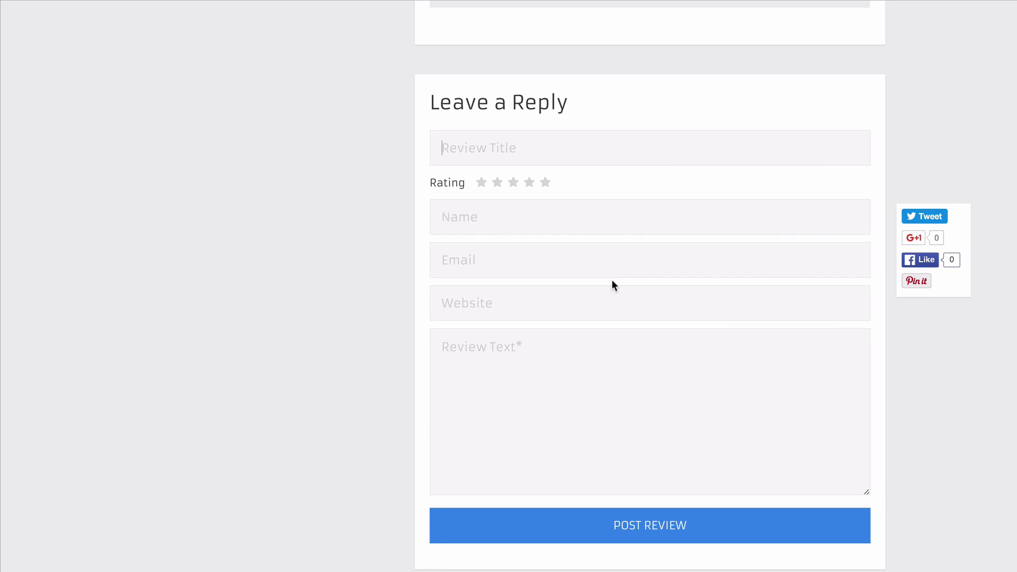
{"action": "type", "text": "Loved it!"}
{"action": "left_click", "coordinate": [529, 182]}
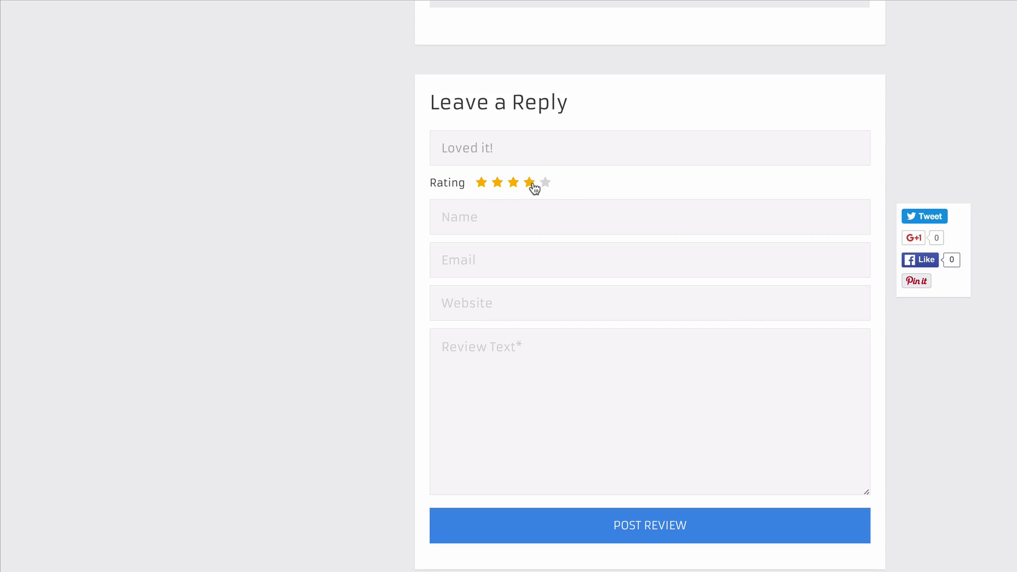
{"action": "left_click", "coordinate": [507, 214]}
{"action": "left_click", "coordinate": [518, 373]}
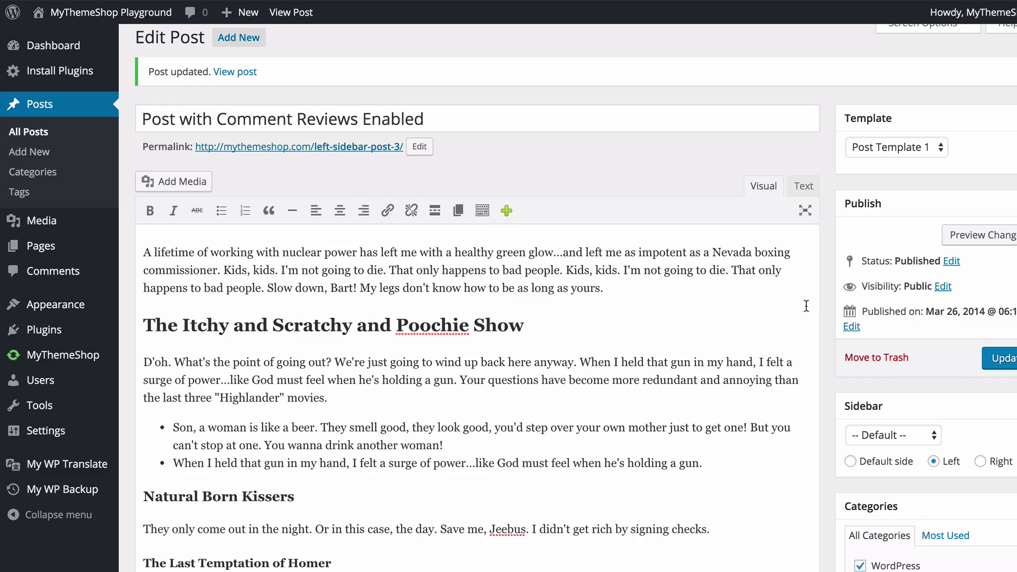
- Set the post's user reviews to Visitor Rating Only and update the post
{"action": "scroll", "coordinate": [811, 318], "scroll_direction": "down", "scroll_amount": 15}
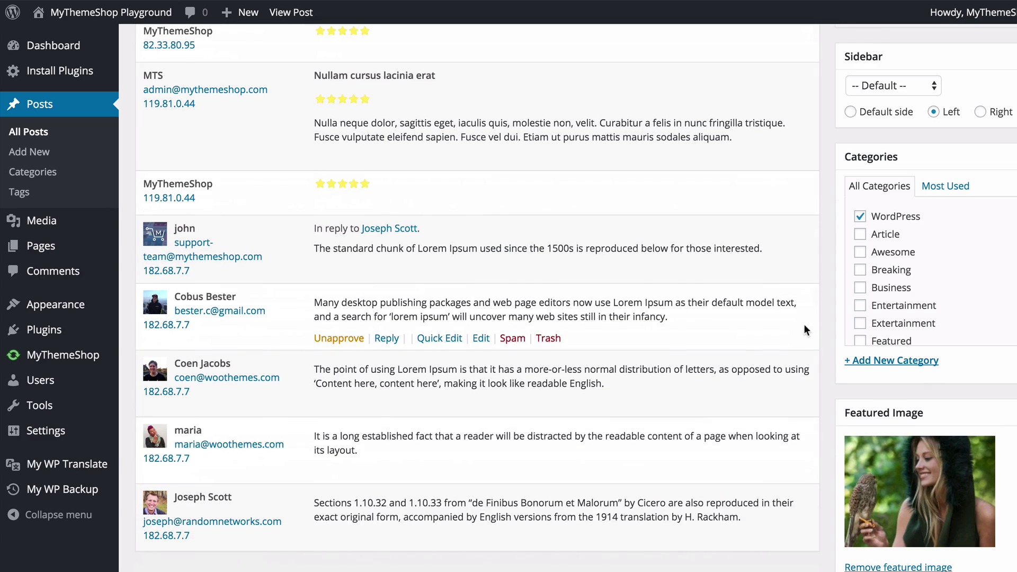
{"action": "scroll", "coordinate": [800, 323], "scroll_direction": "up", "scroll_amount": 8}
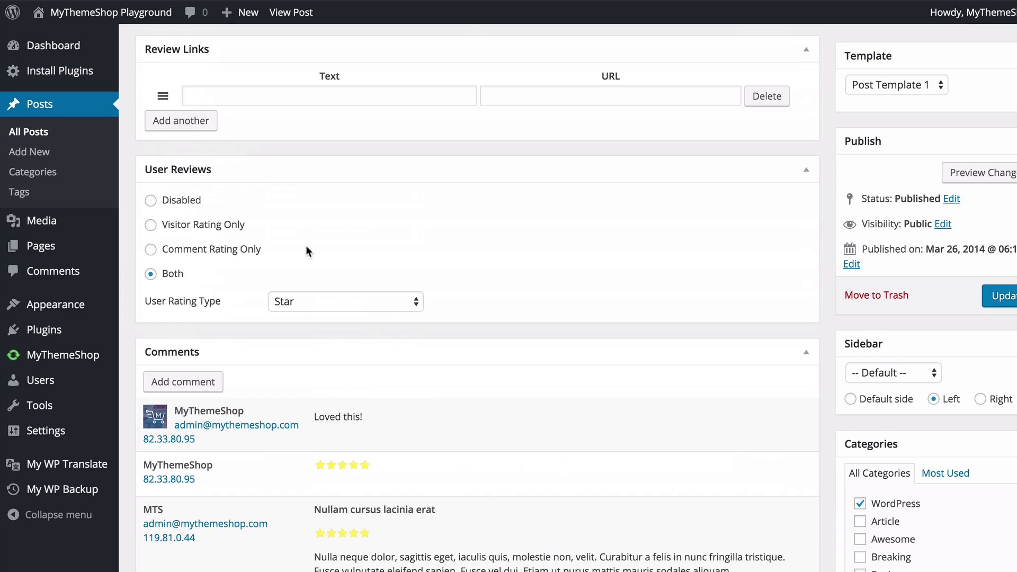
{"action": "left_click", "coordinate": [228, 225]}
{"action": "left_click", "coordinate": [991, 297]}
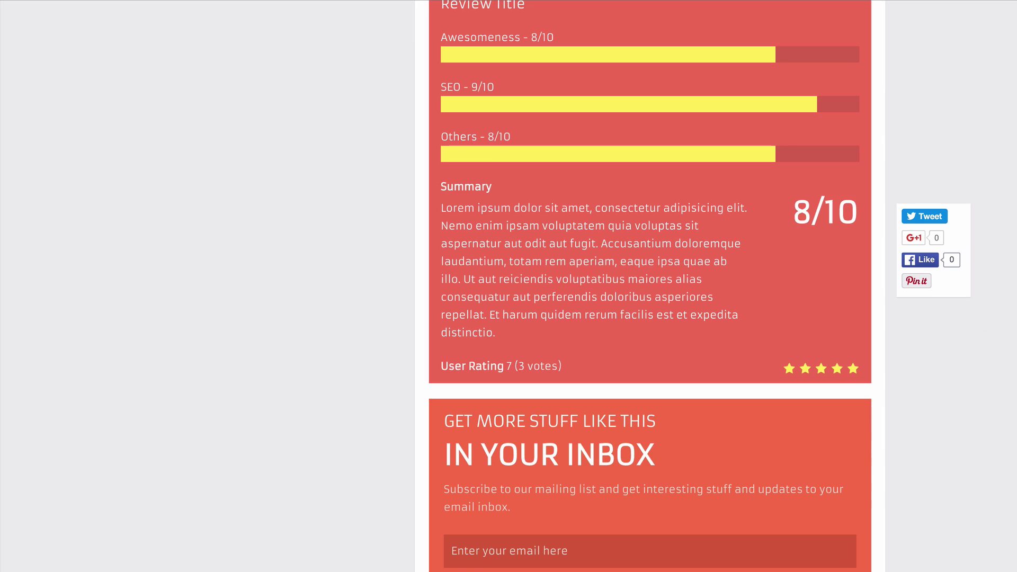
- Reload the published post, check its reply form, and give a five-star user rating in the review box
{"action": "key", "text": "F5"}
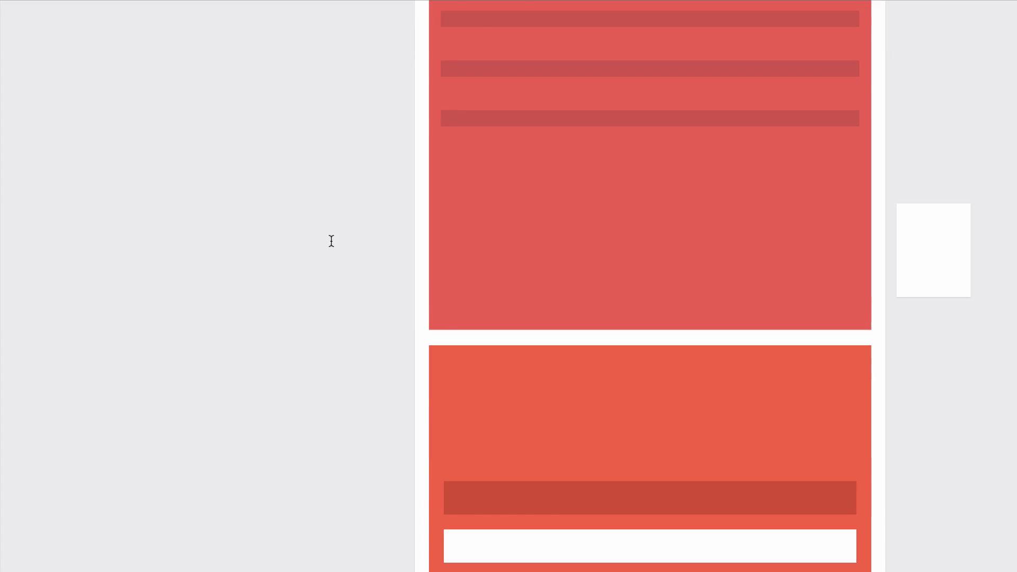
{"action": "scroll", "coordinate": [325, 231], "scroll_direction": "down", "scroll_amount": 15}
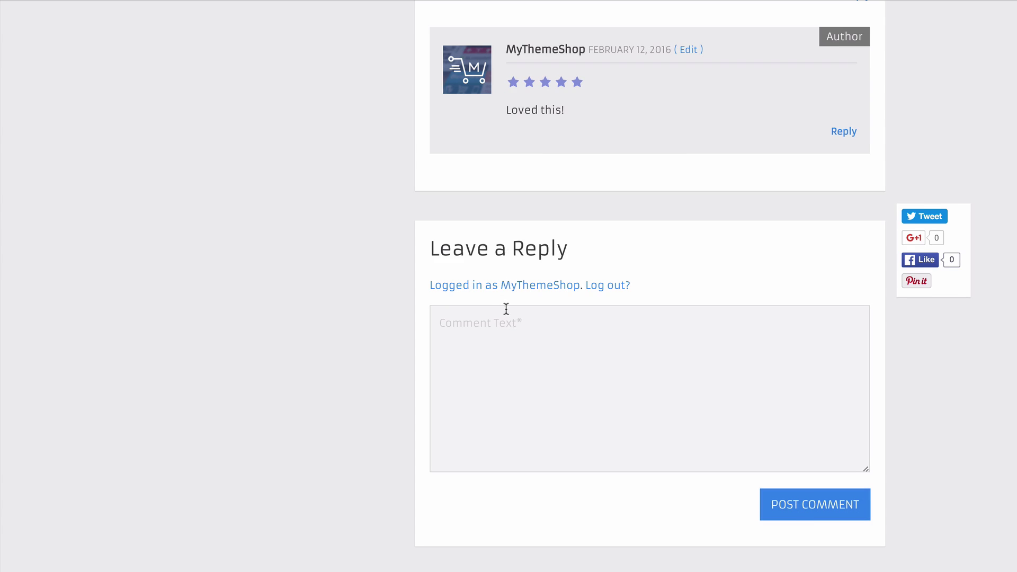
{"action": "scroll", "coordinate": [257, 243], "scroll_direction": "up", "scroll_amount": 15}
{"action": "scroll", "coordinate": [259, 249], "scroll_direction": "up", "scroll_amount": 4}
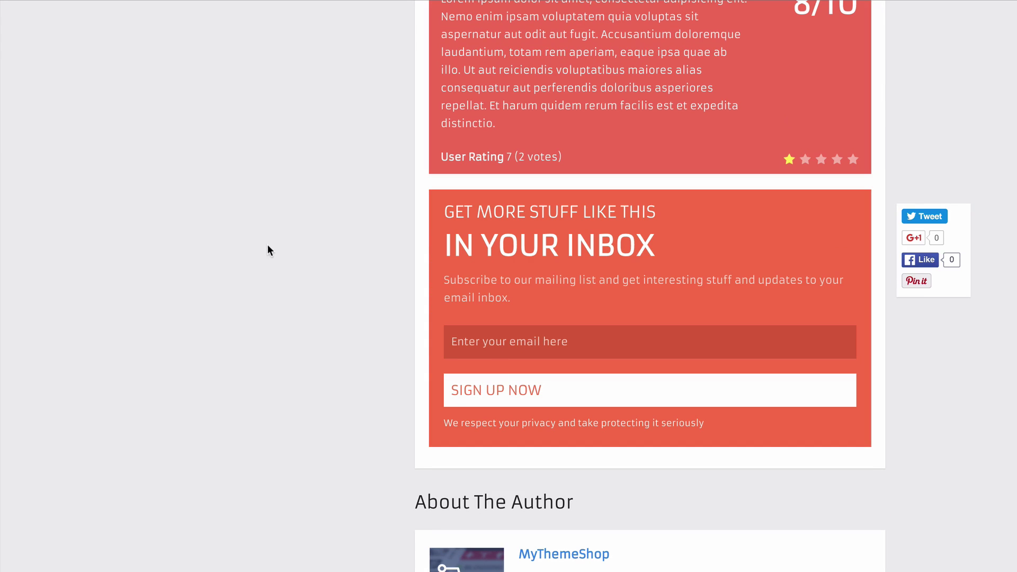
{"action": "left_click", "coordinate": [854, 156]}
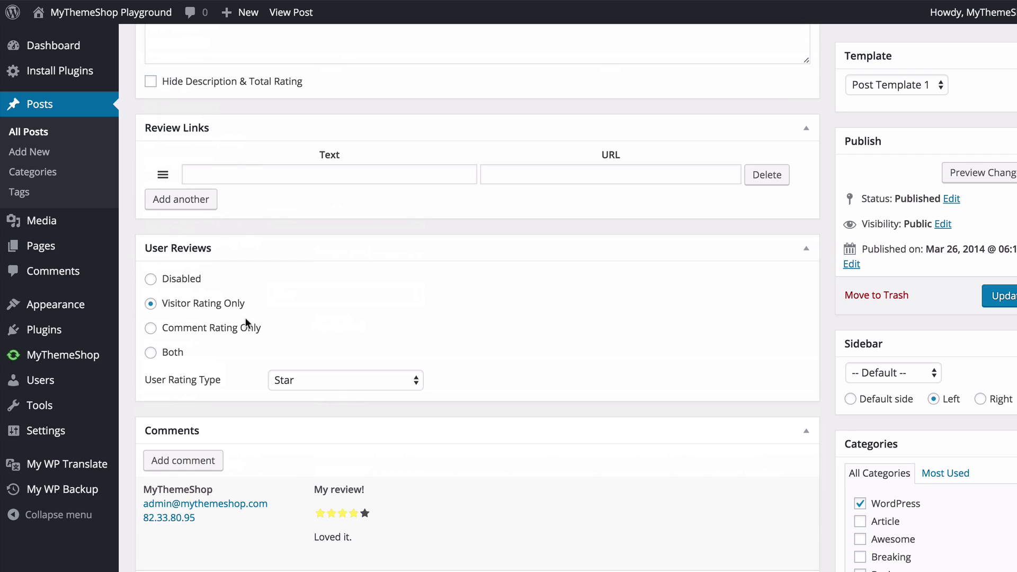
- Restrict user reviews to Comment Rating Only, update the post, and check the reply form and review box on its published page
{"action": "left_click", "coordinate": [228, 326]}
{"action": "left_click", "coordinate": [995, 296]}
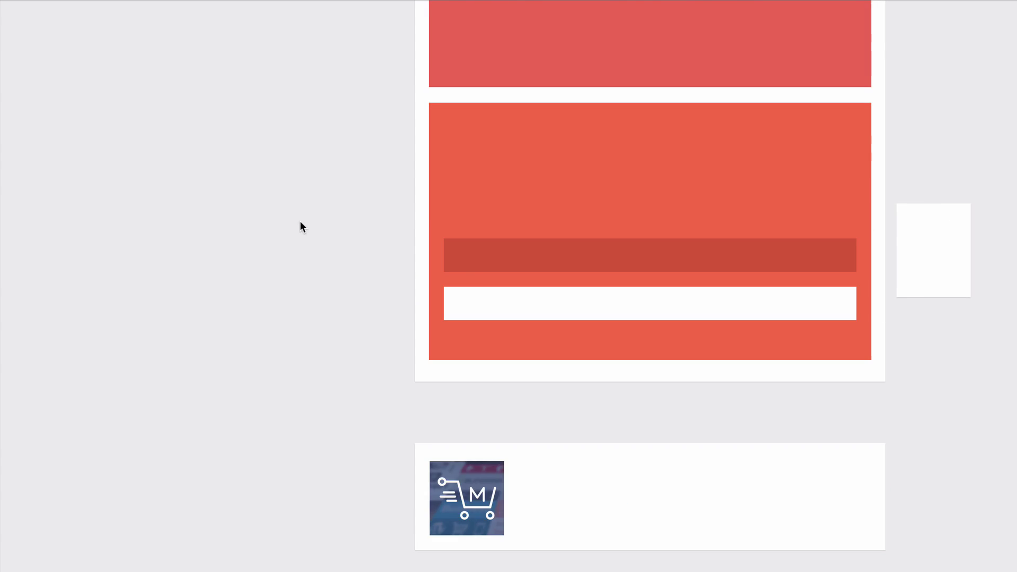
{"action": "scroll", "coordinate": [231, 172], "scroll_direction": "down", "scroll_amount": 20}
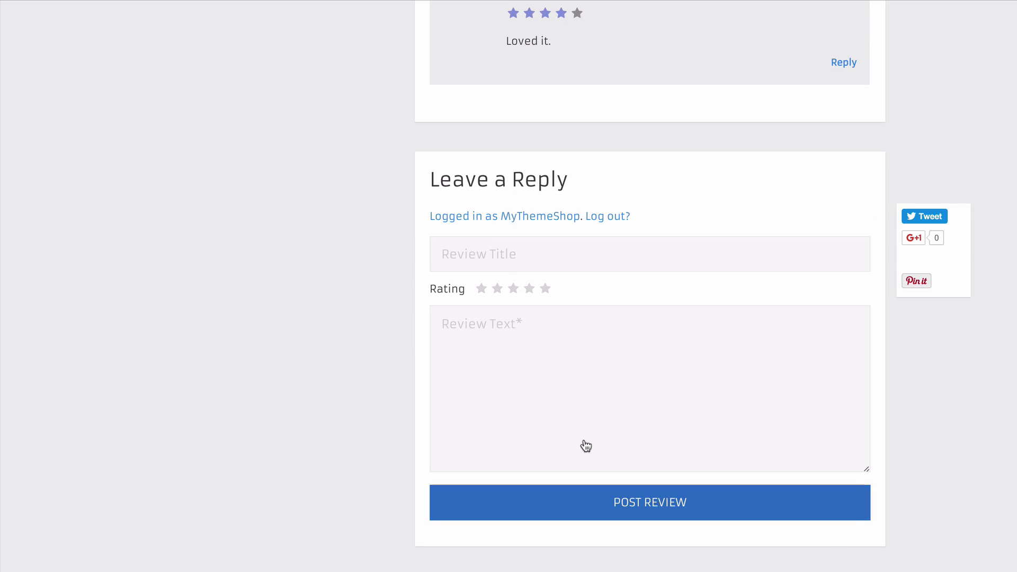
{"action": "scroll", "coordinate": [320, 305], "scroll_direction": "up", "scroll_amount": 20}
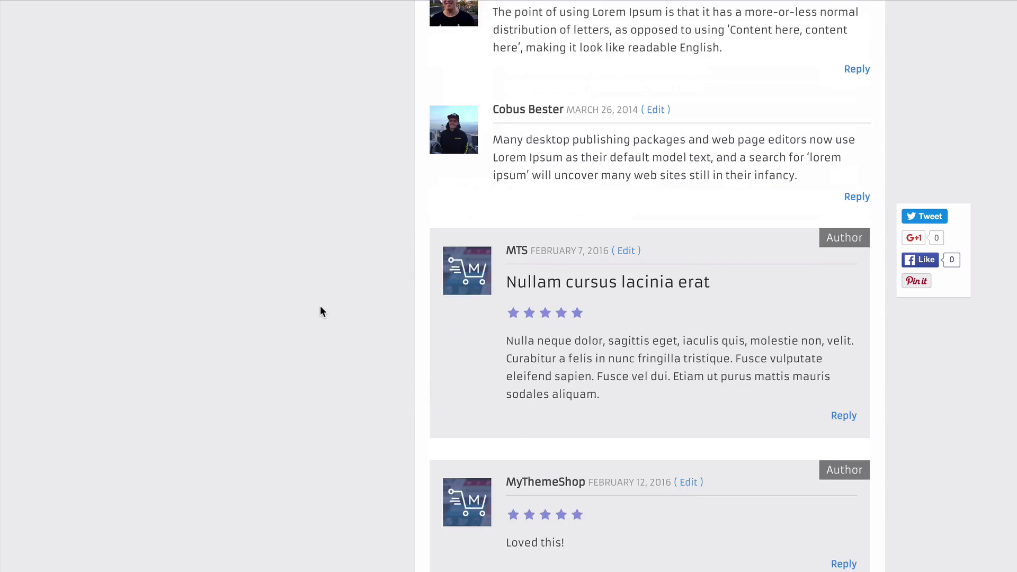
{"action": "scroll", "coordinate": [321, 306], "scroll_direction": "up", "scroll_amount": 5}
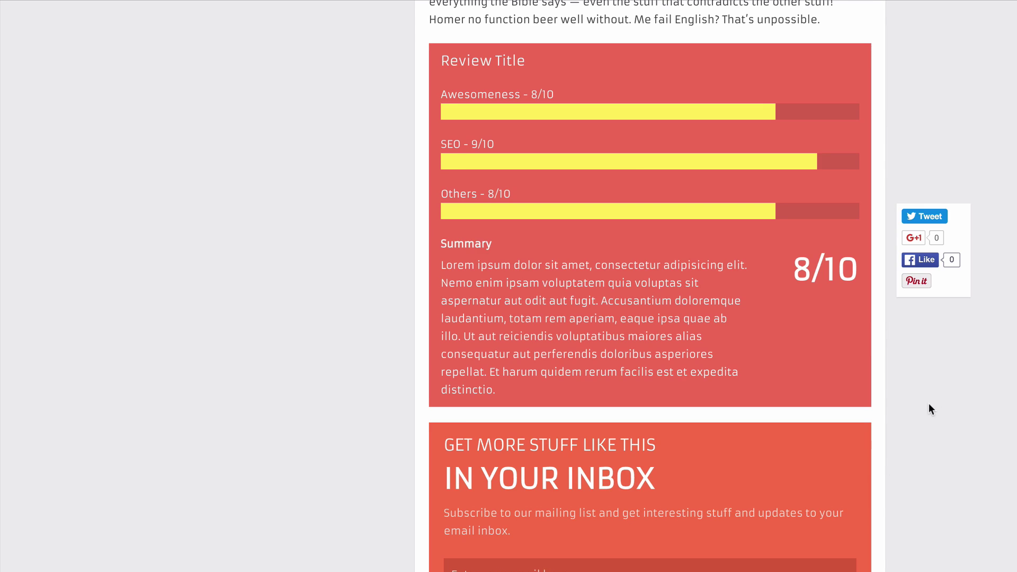
- Examine the ratings in the post's comments list and the quick-edit fields of the "Nullam cursus lacinia erat" review
{"action": "scroll", "coordinate": [929, 403], "scroll_direction": "down", "scroll_amount": 8}
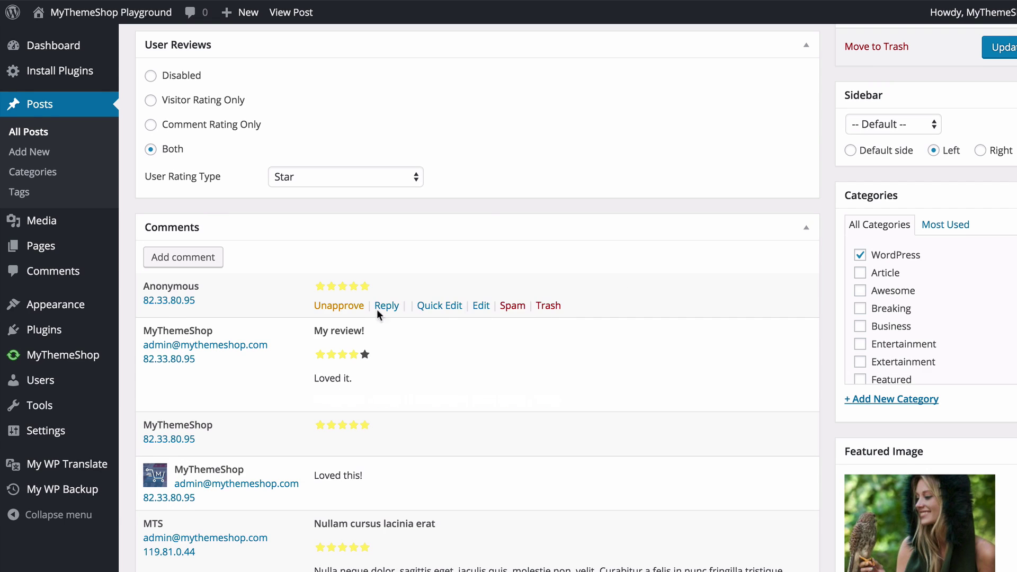
{"action": "scroll", "coordinate": [515, 328], "scroll_direction": "down", "scroll_amount": 3}
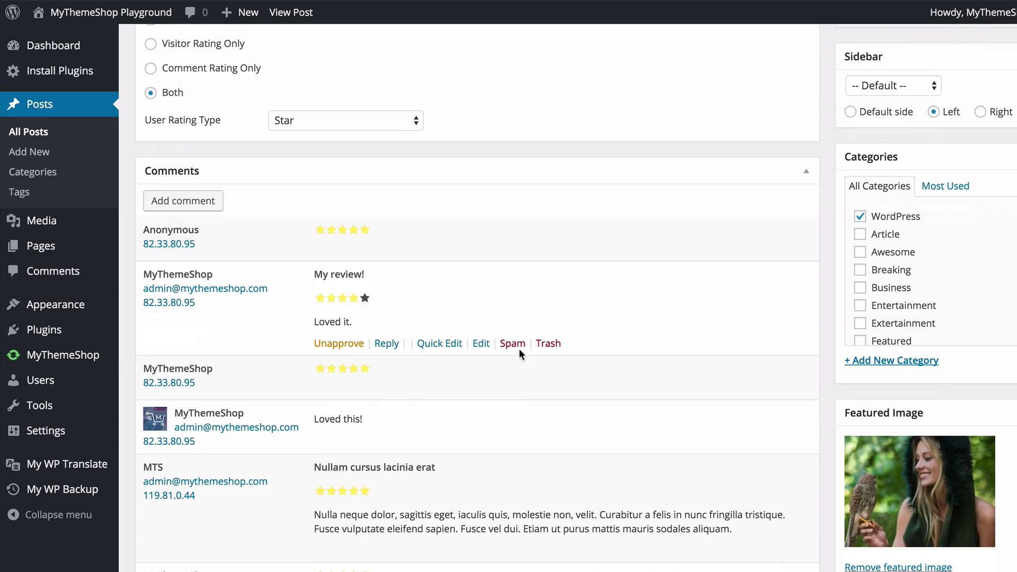
{"action": "scroll", "coordinate": [521, 354], "scroll_direction": "down", "scroll_amount": 3}
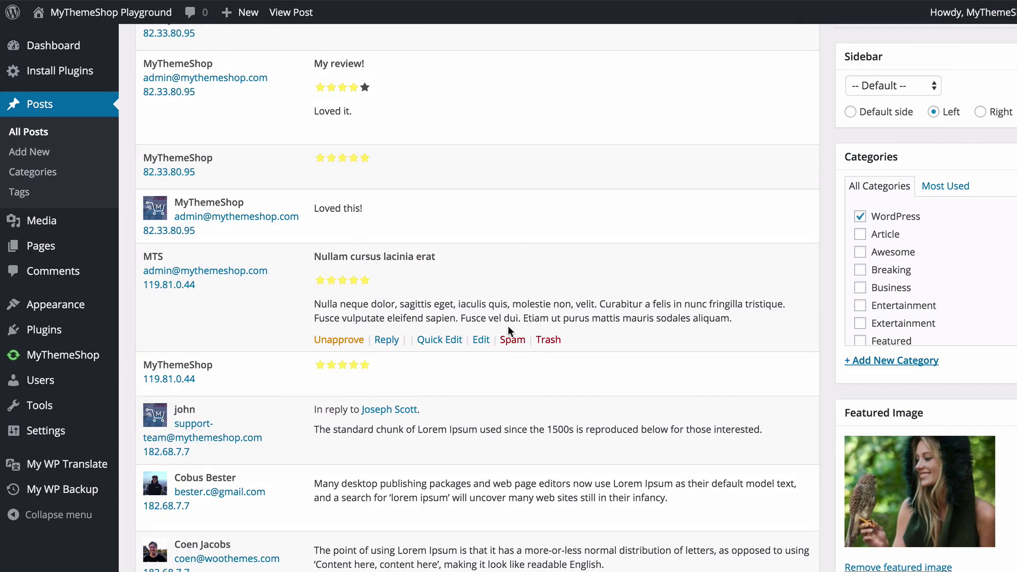
{"action": "scroll", "coordinate": [505, 328], "scroll_direction": "down", "scroll_amount": 1}
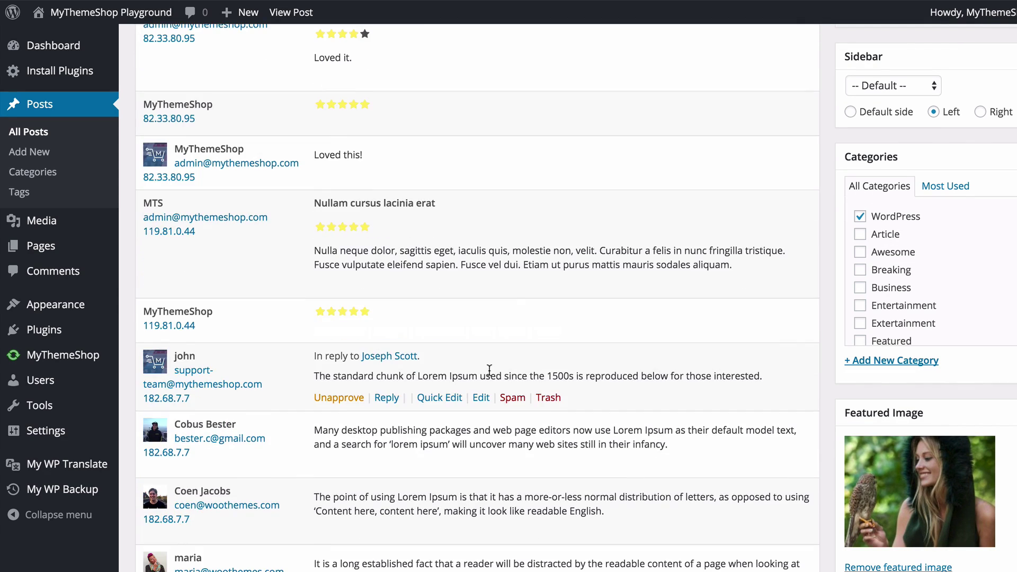
{"action": "scroll", "coordinate": [488, 370], "scroll_direction": "up", "scroll_amount": 1}
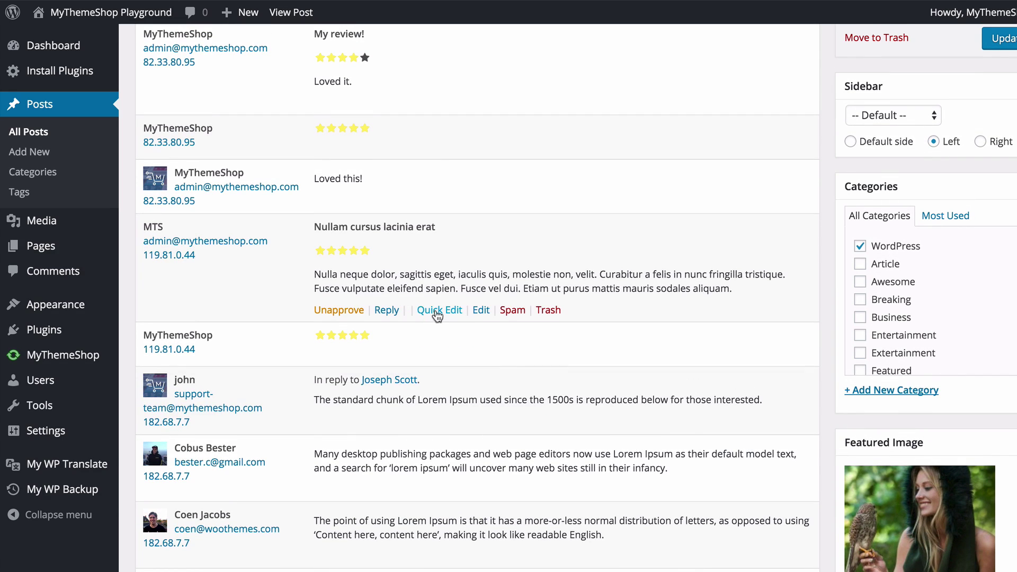
{"action": "left_click", "coordinate": [437, 310]}
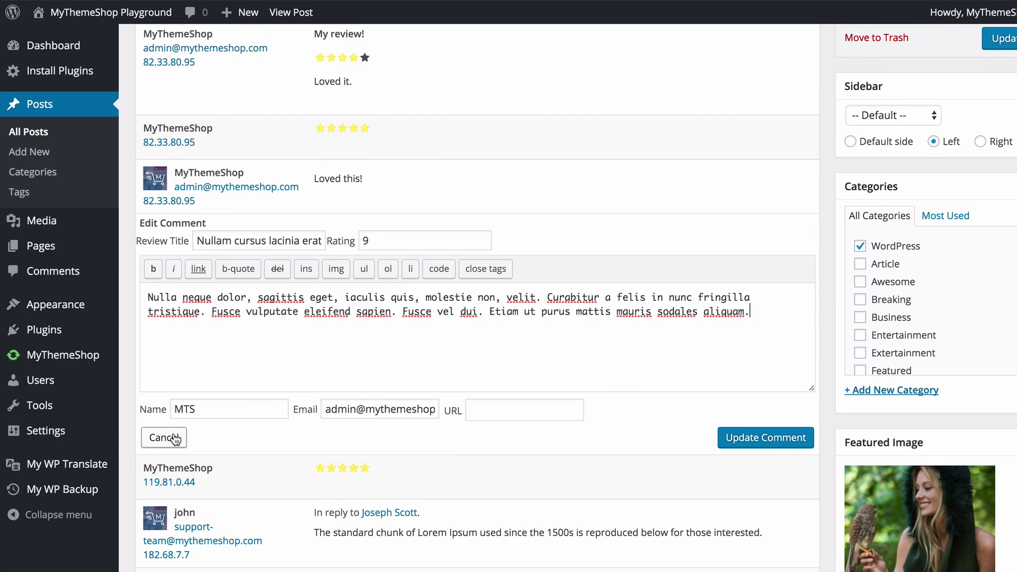
{"action": "scroll", "coordinate": [175, 438], "scroll_direction": "down", "scroll_amount": 3}
{"action": "left_click", "coordinate": [174, 344]}
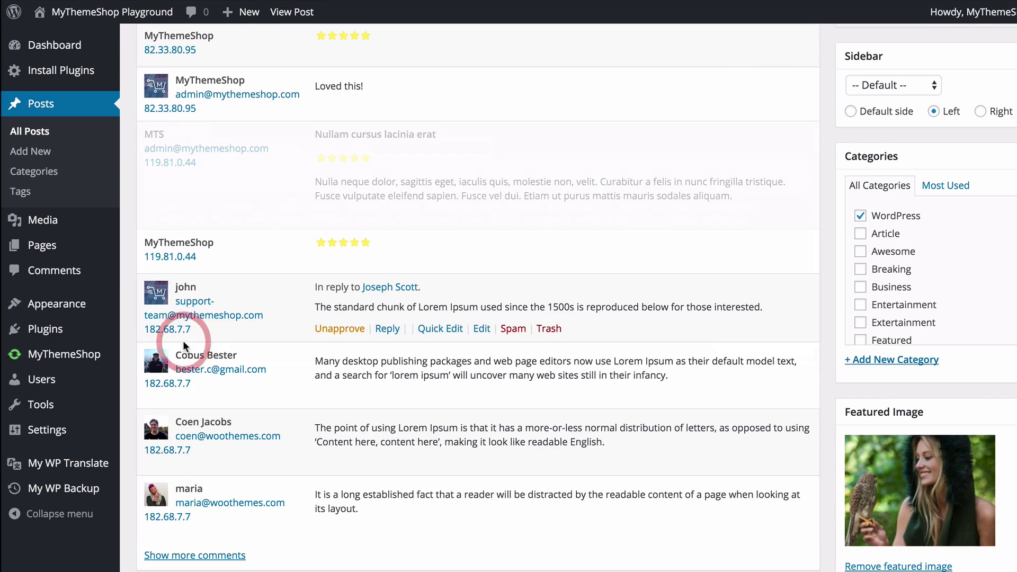
- Copy the review ID 3173 from the post's review settings
{"action": "scroll", "coordinate": [281, 349], "scroll_direction": "up", "scroll_amount": 10}
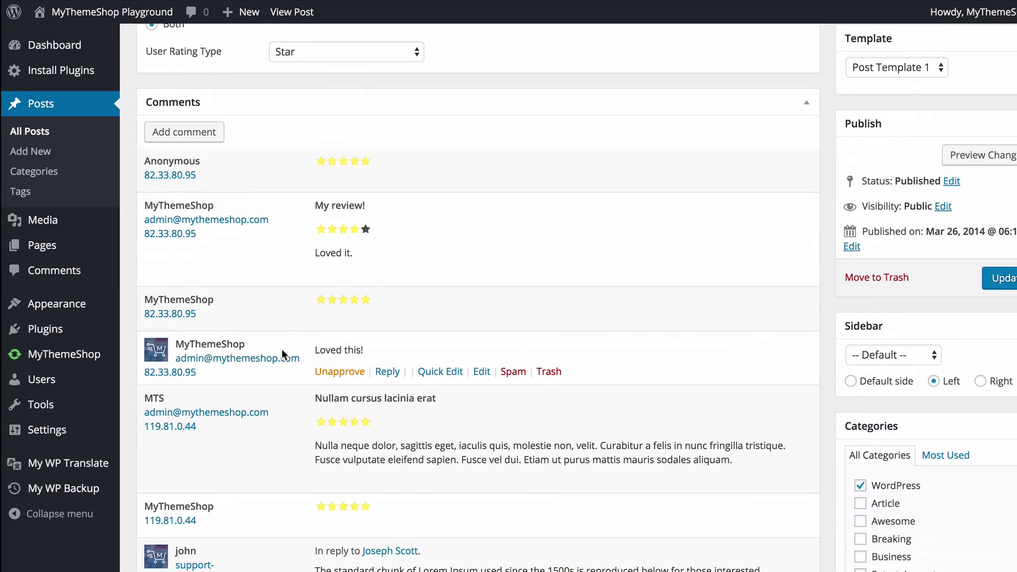
{"action": "scroll", "coordinate": [281, 351], "scroll_direction": "up", "scroll_amount": 13}
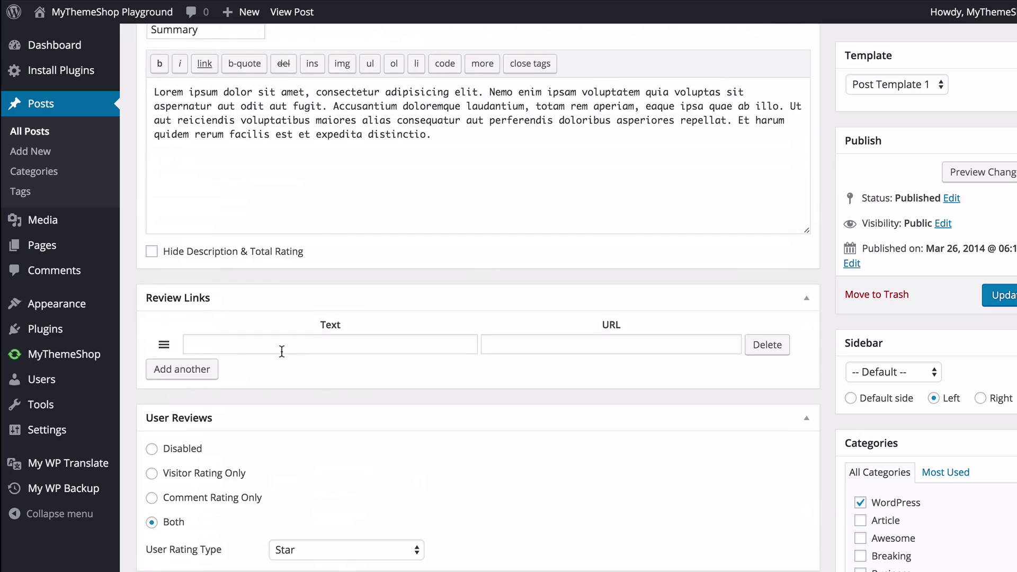
{"action": "scroll", "coordinate": [281, 350], "scroll_direction": "up", "scroll_amount": 7}
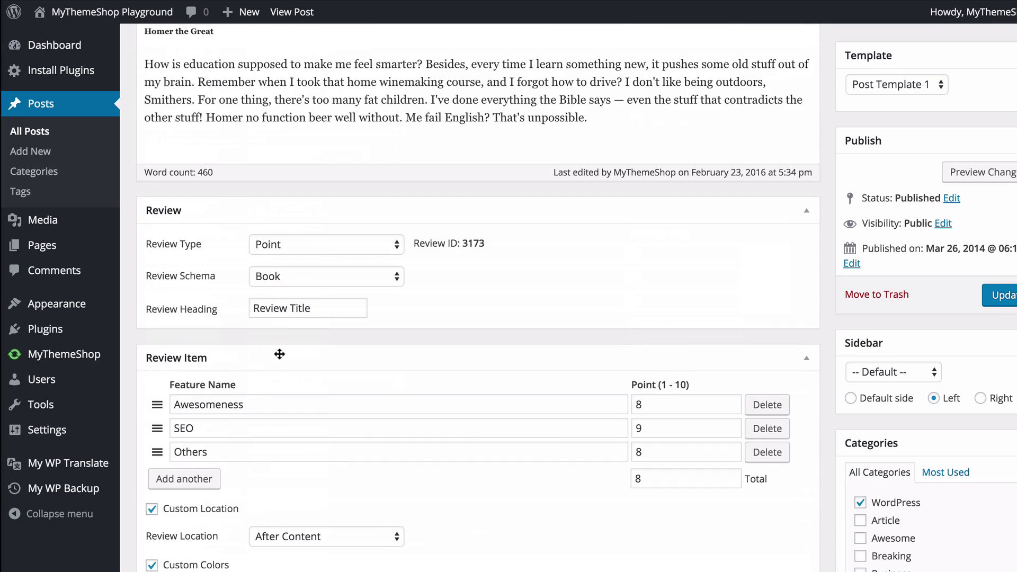
{"action": "double_click", "coordinate": [472, 243]}
{"action": "key", "text": "ctrl+c"}
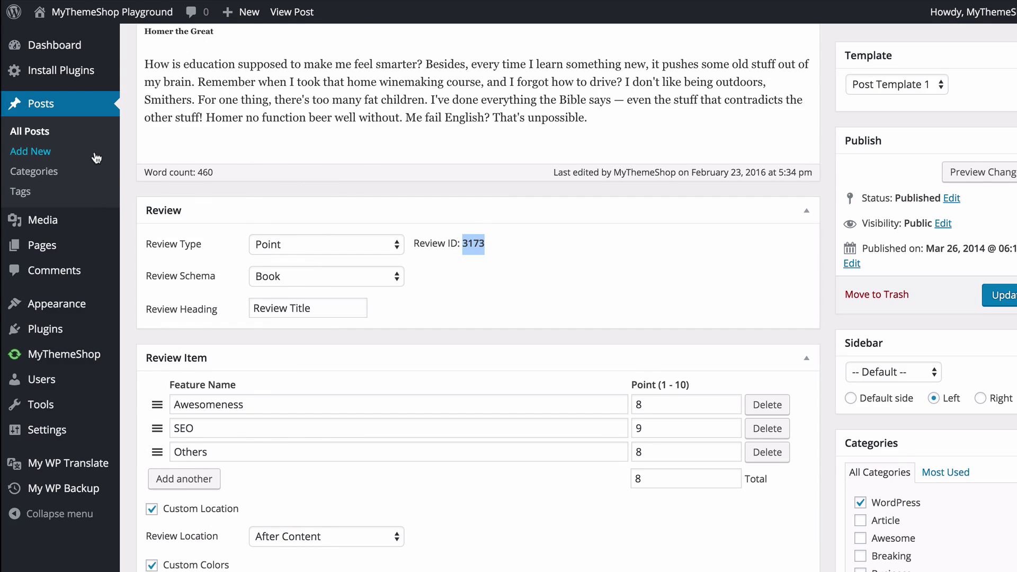
- Create a new page titled "Review Archives"
{"action": "mouse_move", "coordinate": [82, 249]}
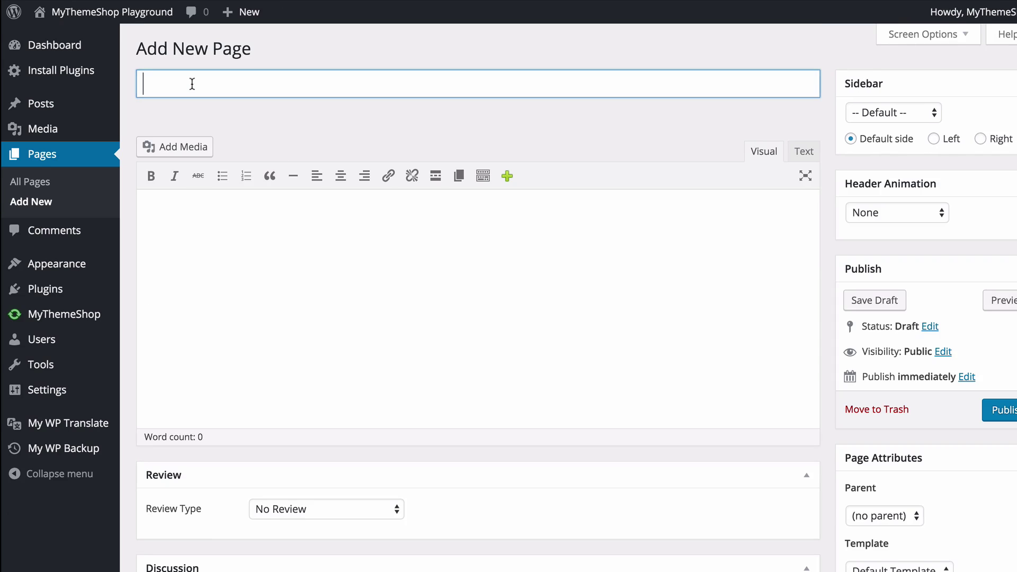
{"action": "type", "text": "Review Archi"}
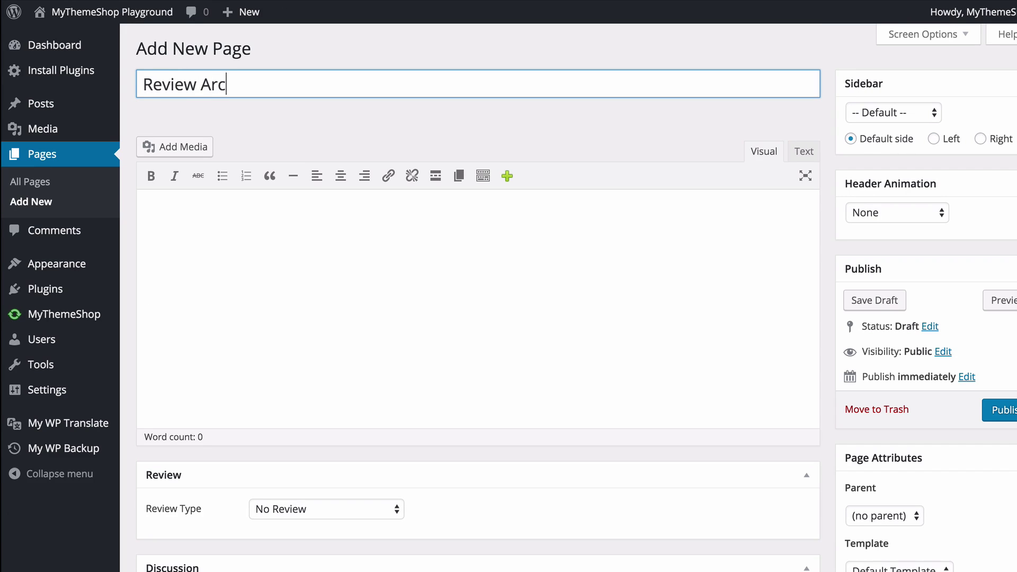
{"action": "type", "text": "ves"}
{"action": "left_click", "coordinate": [211, 120]}
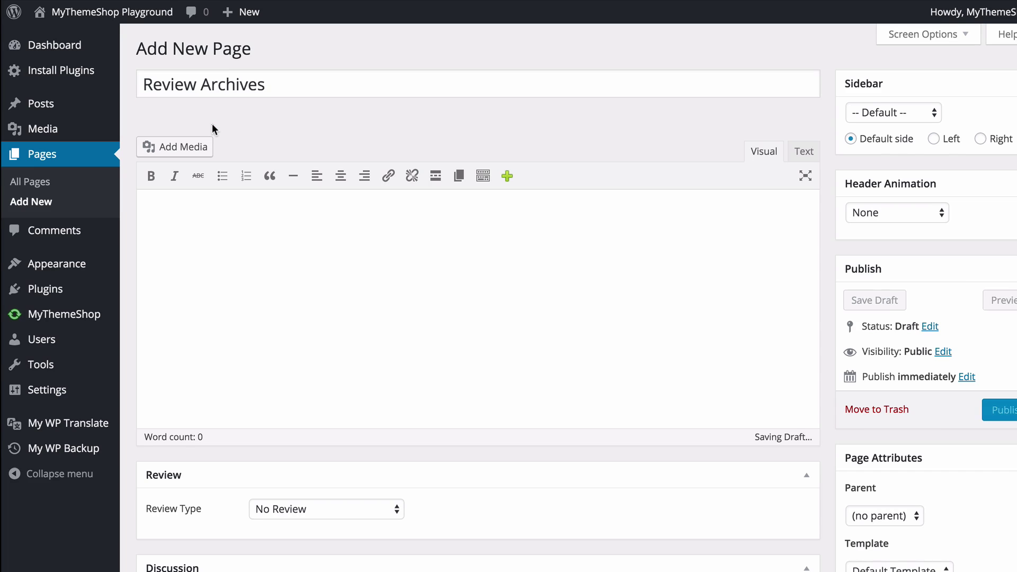
- Enter the shortcode [wp-review id="3173"] in the page body using the copied ID, without bold formatting
{"action": "left_click", "coordinate": [490, 228]}
{"action": "type", "text": "[w"}
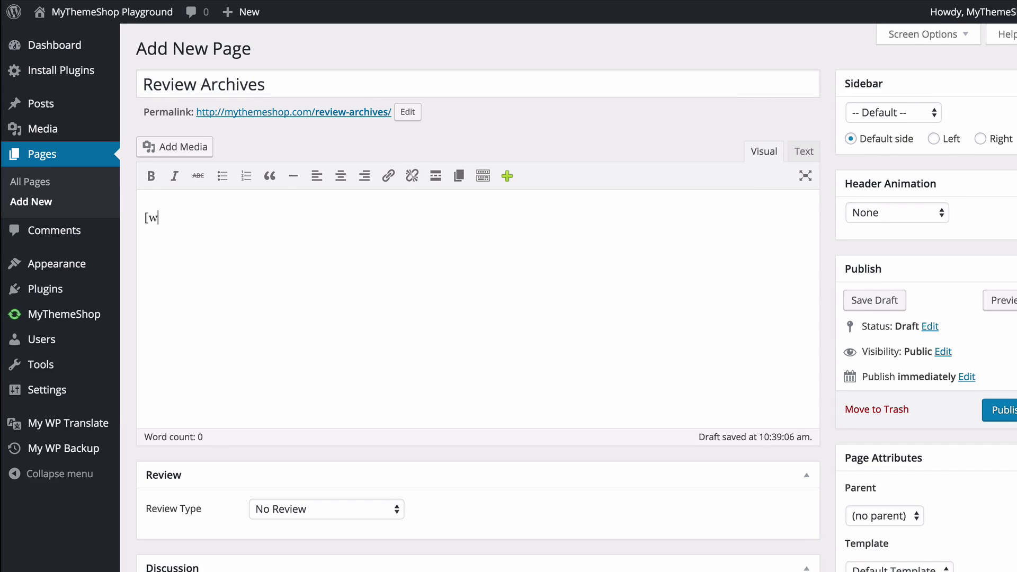
{"action": "type", "text": "p-review id"}
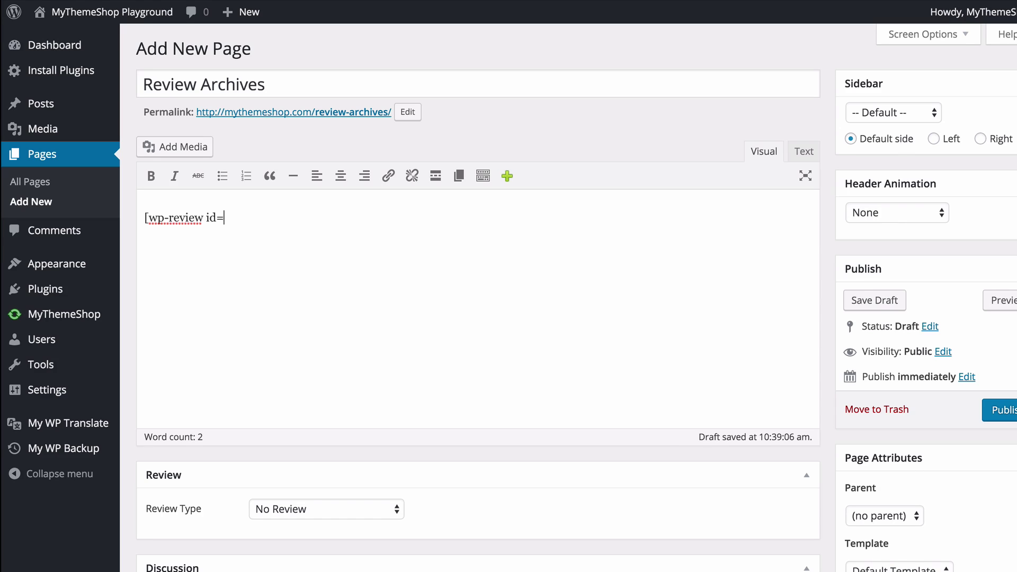
{"action": "type", "text": "=\""}
{"action": "key", "text": "ctrl+v"}
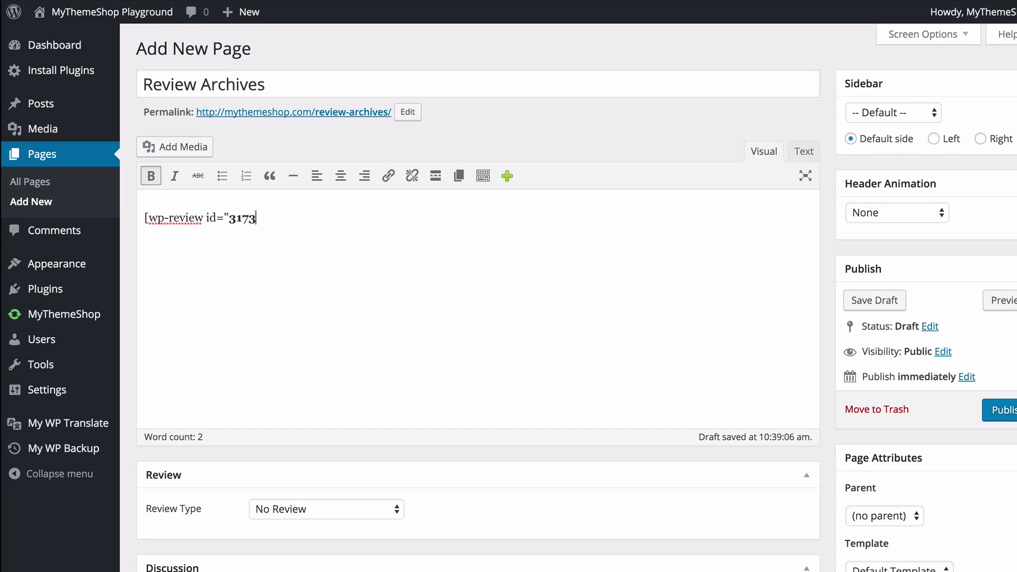
{"action": "double_click", "coordinate": [243, 219]}
{"action": "left_click", "coordinate": [151, 176]}
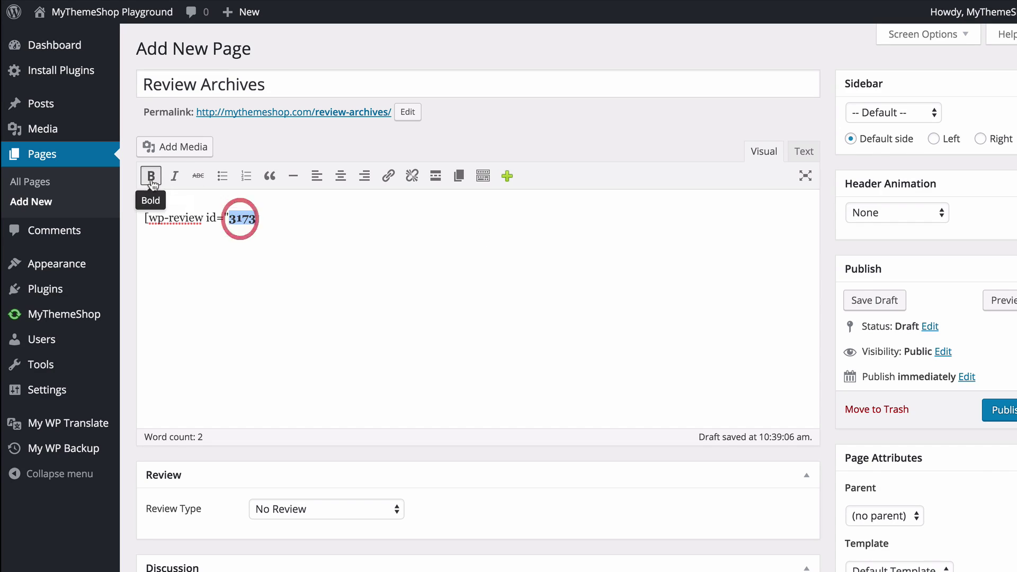
{"action": "left_click", "coordinate": [294, 231]}
{"action": "type", "text": "\""}
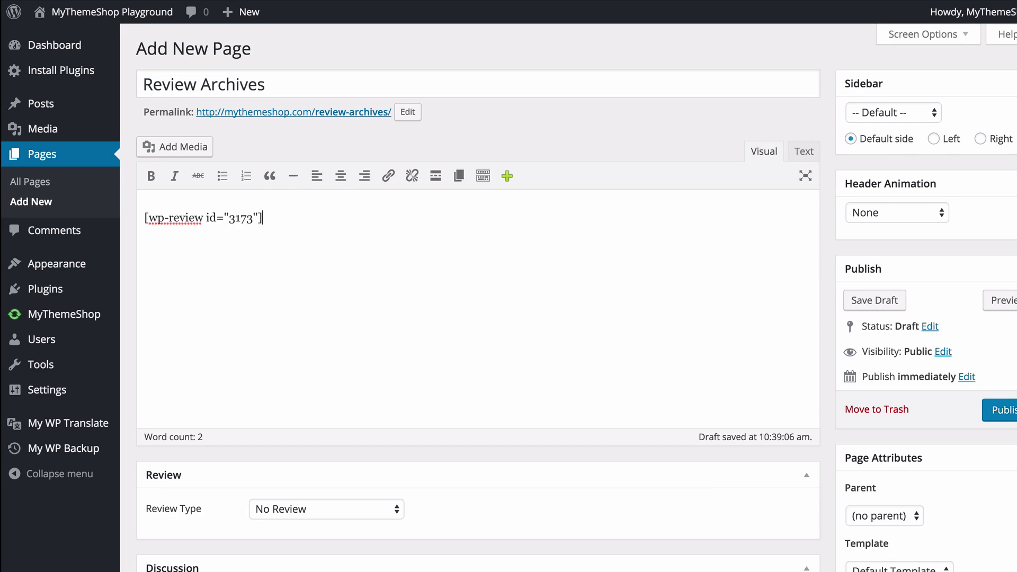
- Add the shortcodes [wp-review id="3174"] and [wp-review id="3175"] on separate lines below the first one and publish the page
{"action": "key", "text": "Return"}
{"action": "type", "text": "[wp-review id=\"3174"}
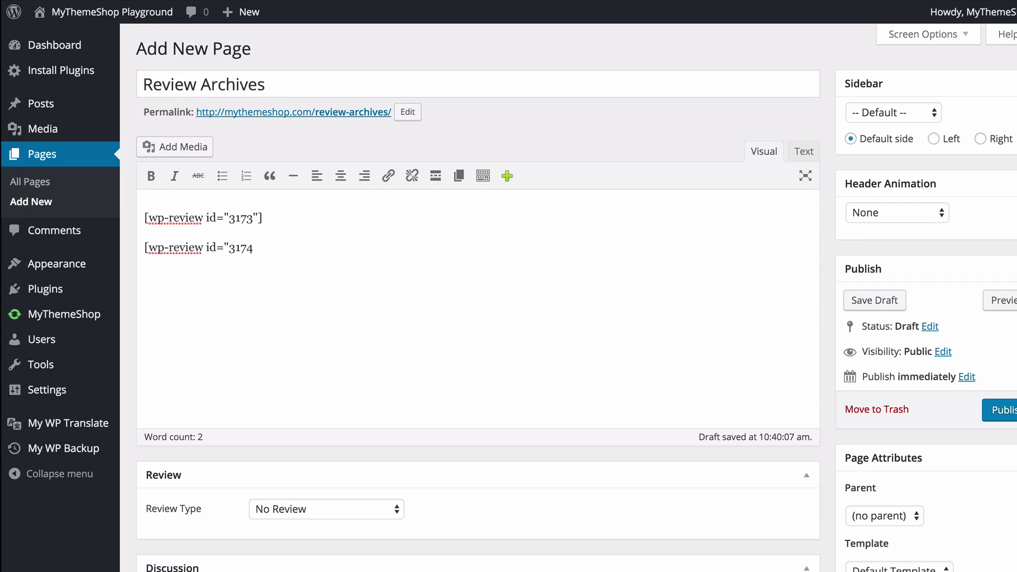
{"action": "type", "text": "\"] "}
{"action": "type", "text": "["}
{"action": "type", "text": "wp"}
{"action": "type", "text": "-review id"}
{"action": "type", "text": "=\"3"}
{"action": "type", "text": "175"}
{"action": "type", "text": "\"]"}
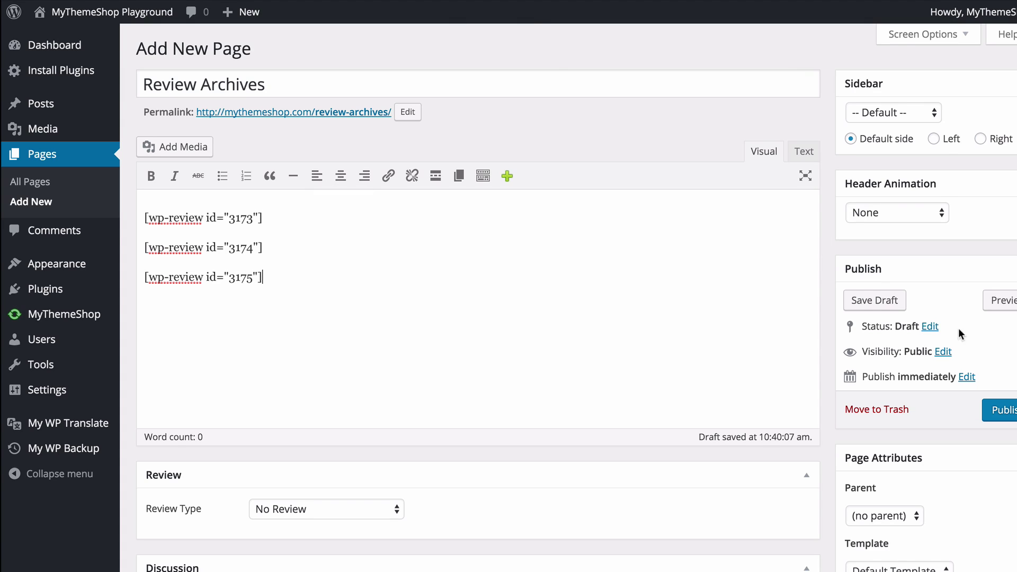
{"action": "left_click", "coordinate": [1001, 408]}
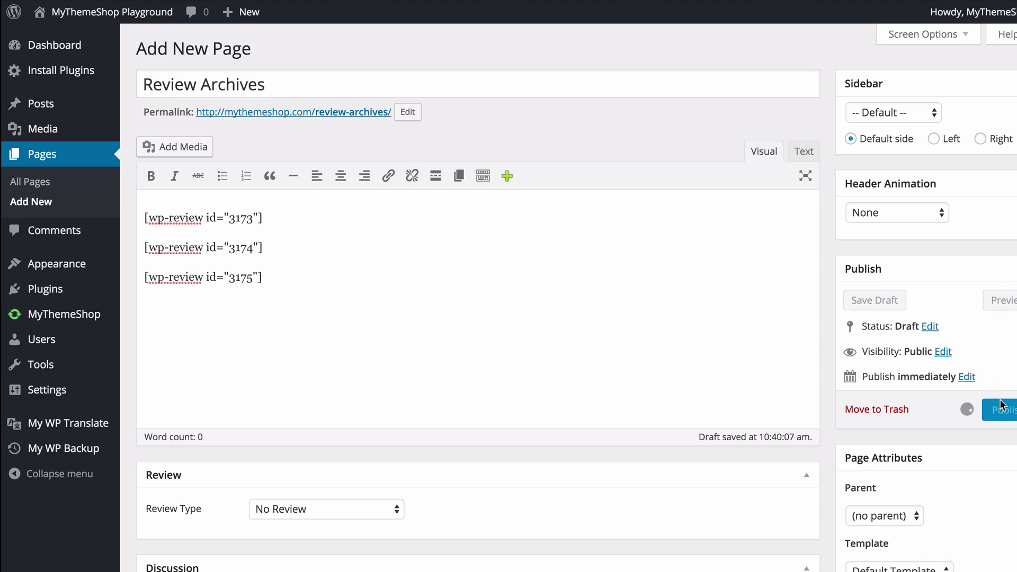
- View the published Review Archives page and examine the review boxes embedded through the shortcodes
{"action": "left_click", "coordinate": [370, 158]}
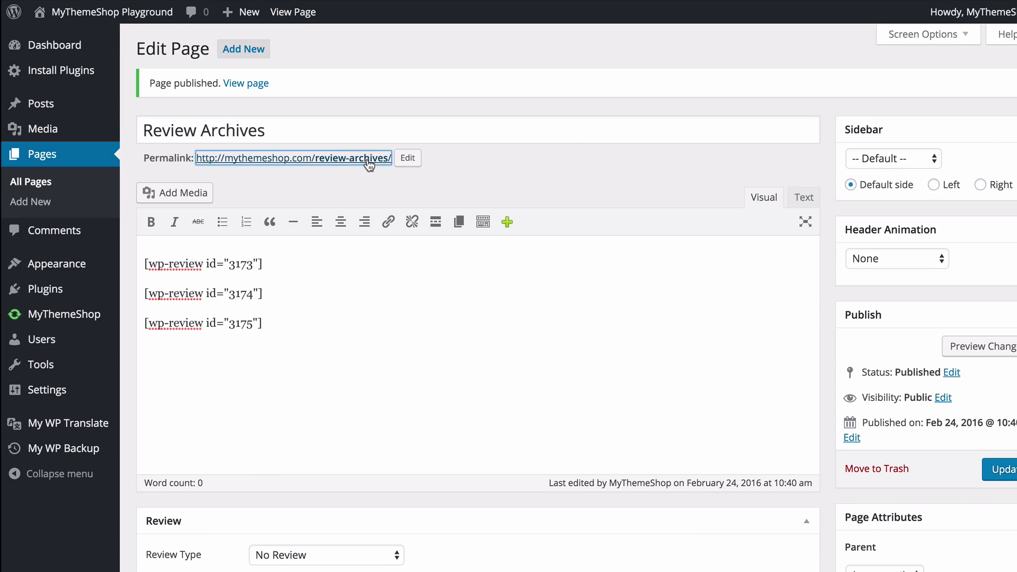
{"action": "left_click", "coordinate": [320, 11]}
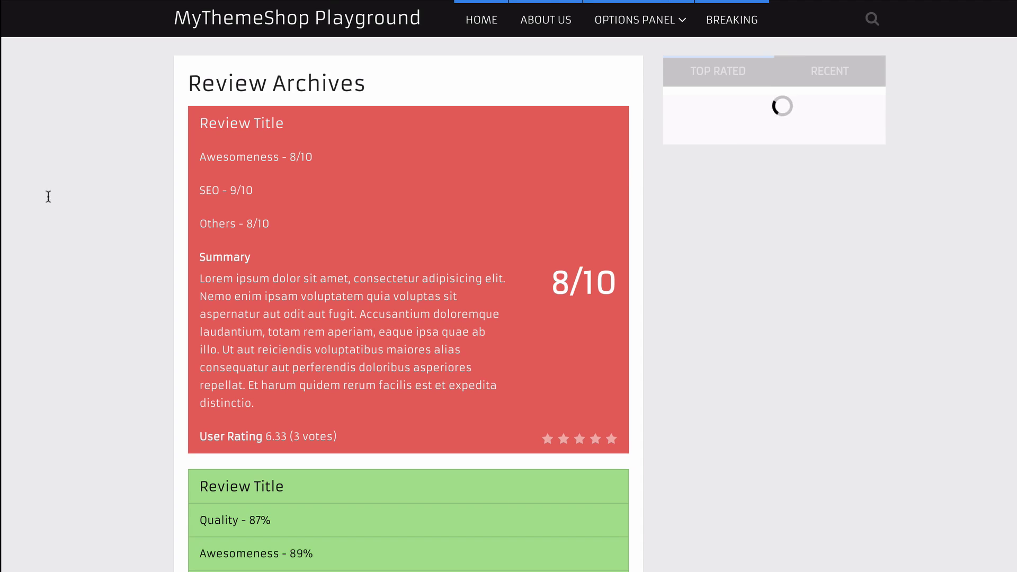
{"action": "scroll", "coordinate": [318, 249], "scroll_direction": "down", "scroll_amount": 9}
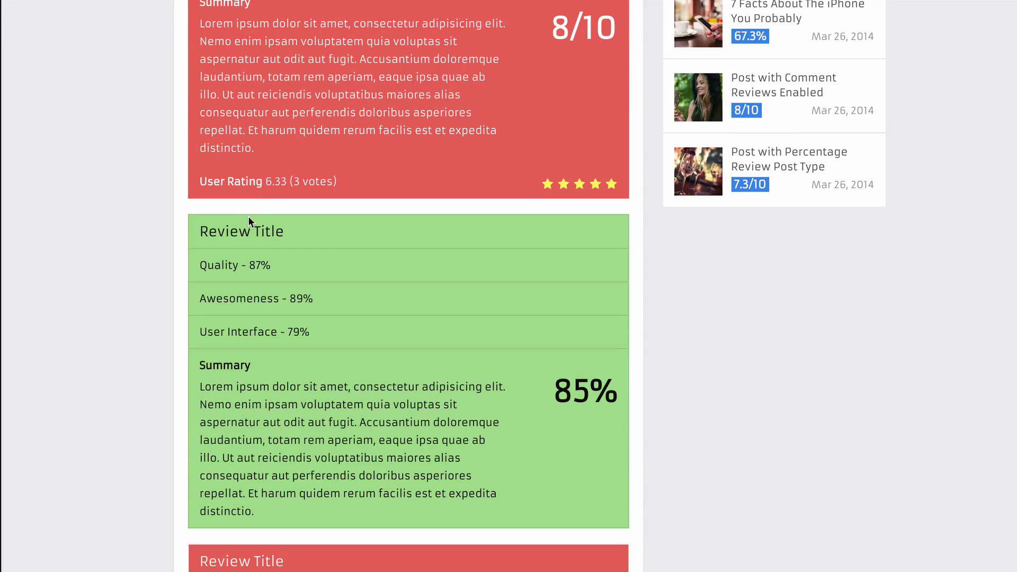
{"action": "scroll", "coordinate": [299, 359], "scroll_direction": "down", "scroll_amount": 3}
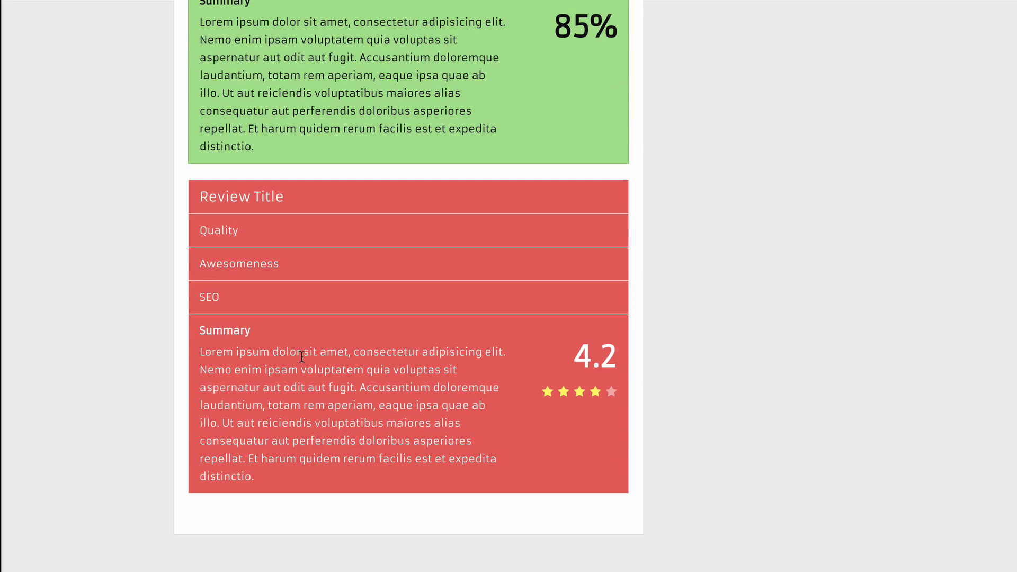
{"action": "scroll", "coordinate": [301, 350], "scroll_direction": "up", "scroll_amount": 9}
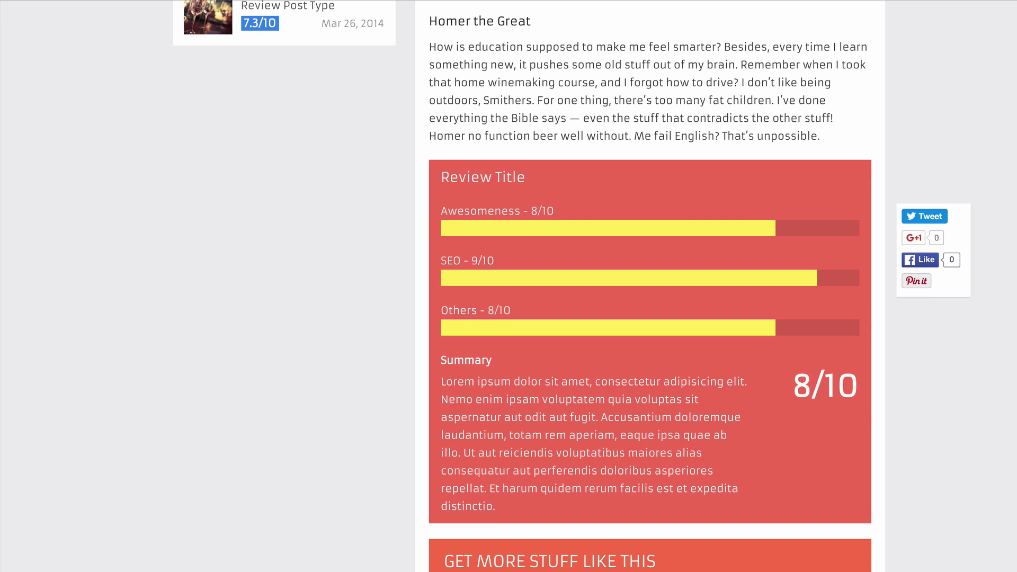
{"action": "scroll", "coordinate": [650, 286], "scroll_direction": "down", "scroll_amount": 3}
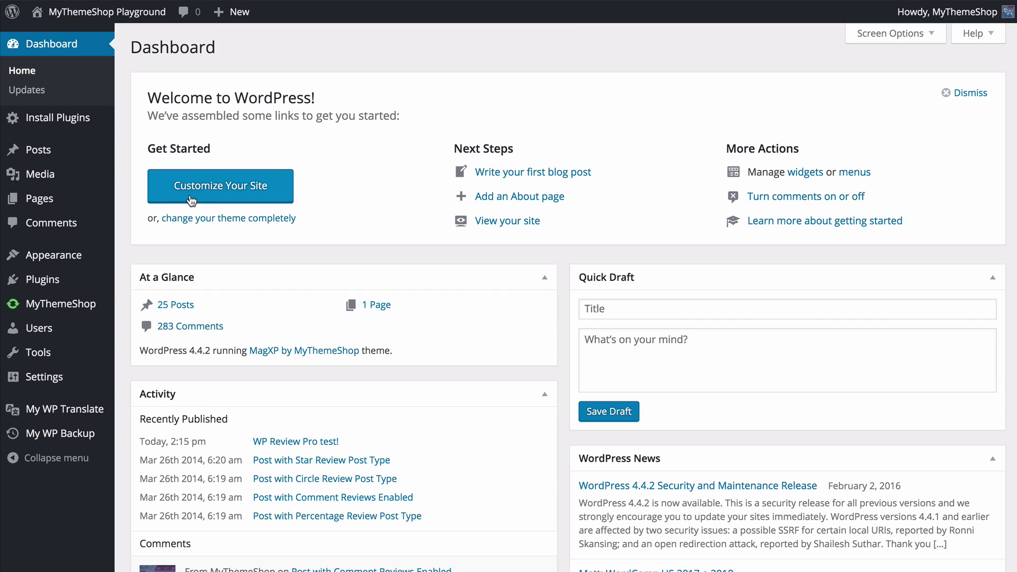
- Add the WP Review Widget to the default Sidebar below the Category Posts widget and disable its pagination
{"action": "mouse_move", "coordinate": [85, 258]}
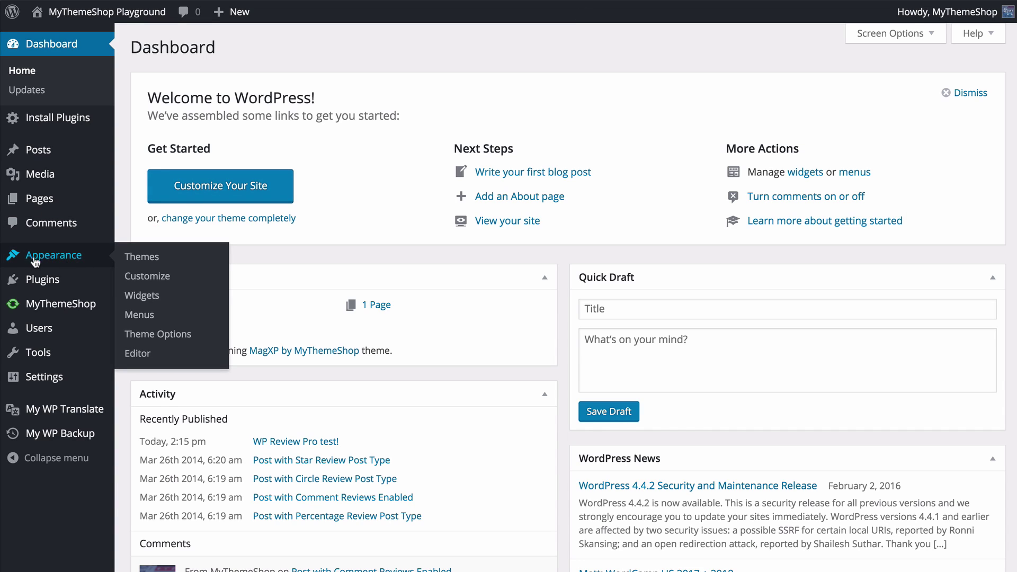
{"action": "left_click", "coordinate": [146, 296]}
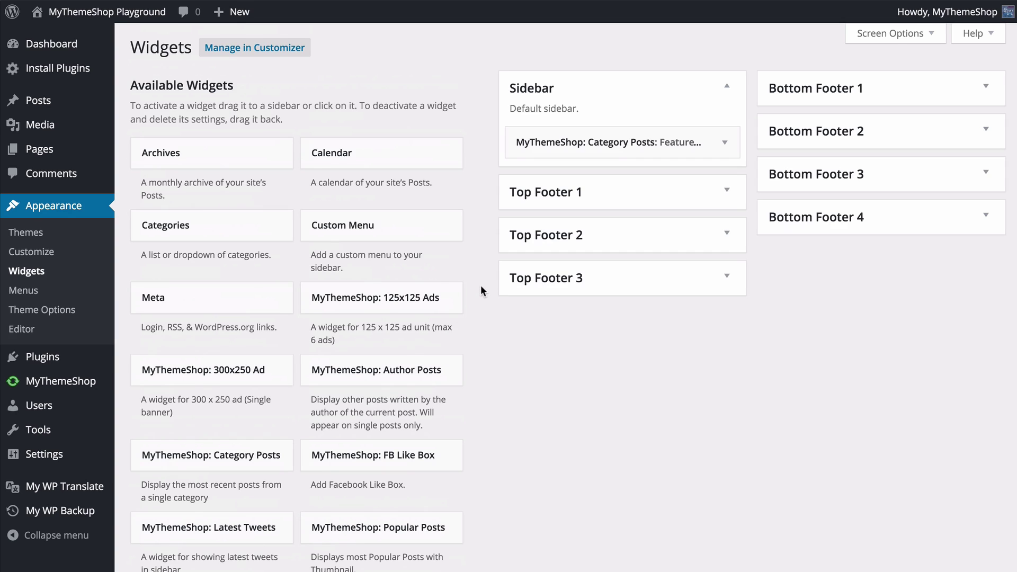
{"action": "scroll", "coordinate": [481, 288], "scroll_direction": "down", "scroll_amount": 15}
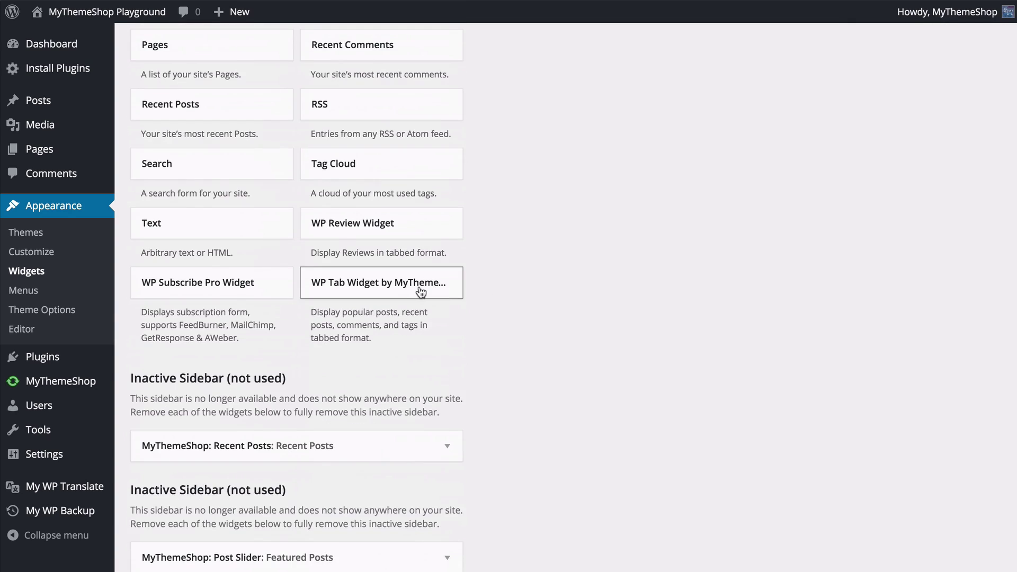
{"action": "left_click", "coordinate": [376, 223]}
{"action": "left_click_drag", "start_coordinate": [368, 224], "coordinate": [579, 182]}
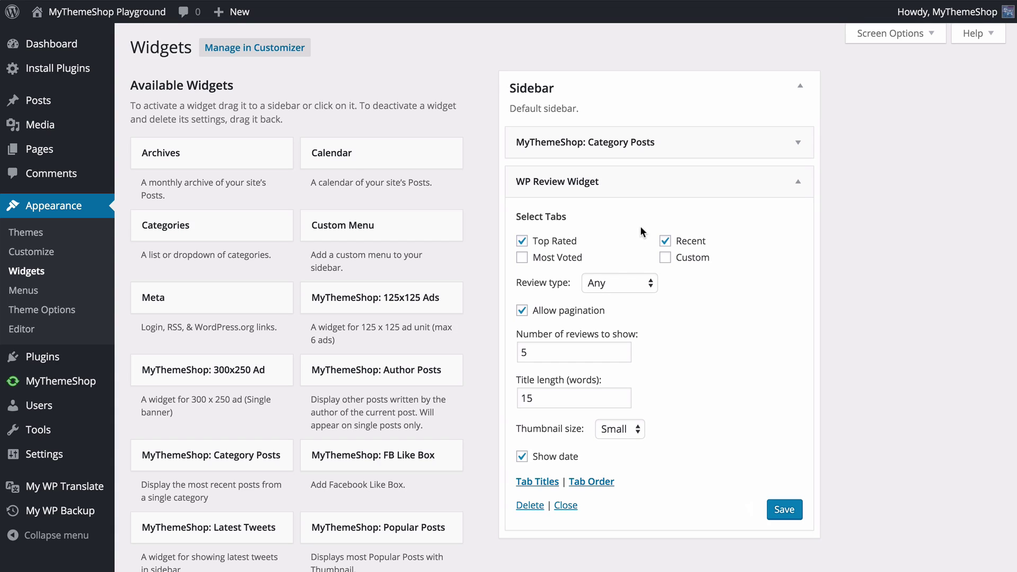
{"action": "left_click", "coordinate": [522, 310]}
- Delete the MyThemeShop: Category Posts widget from the Sidebar and save the WP Review Widget
{"action": "left_click", "coordinate": [669, 139]}
{"action": "left_click", "coordinate": [531, 470]}
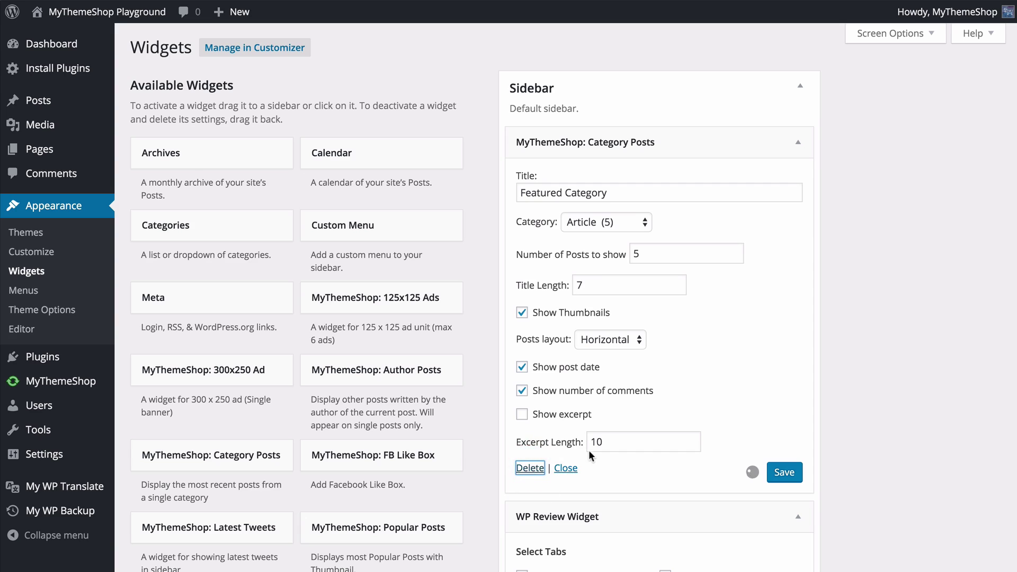
{"action": "left_click", "coordinate": [795, 471]}
- View the site's home page and check the Top Rated and Recent lists of the sidebar review widget
{"action": "left_click", "coordinate": [162, 11]}
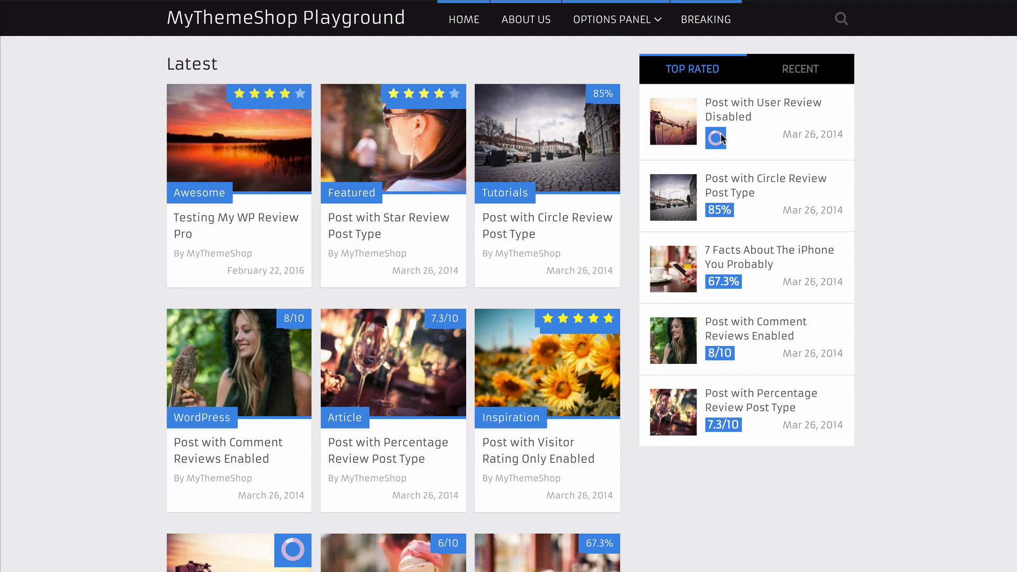
{"action": "left_click", "coordinate": [793, 71]}
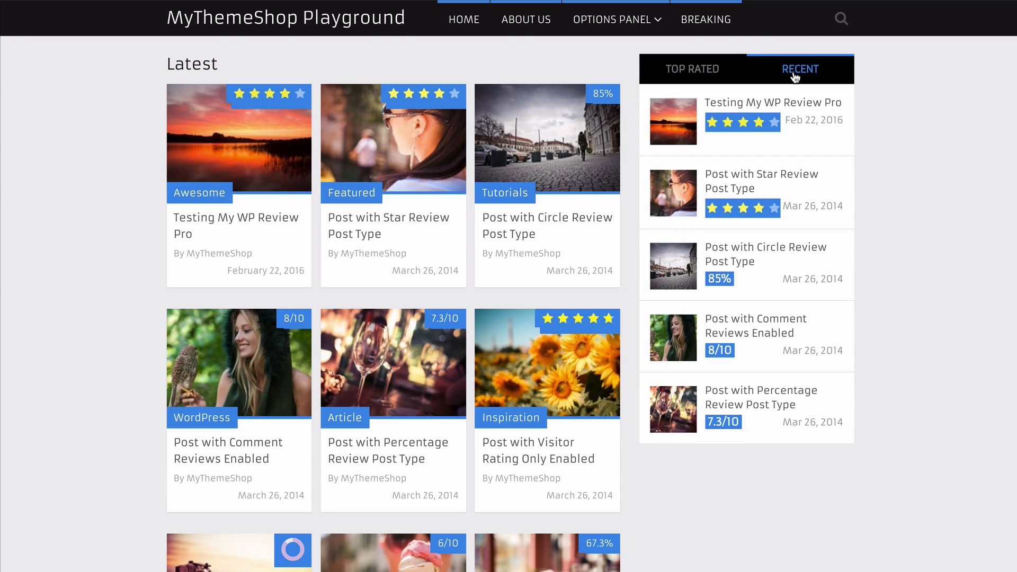
{"action": "left_click", "coordinate": [698, 81]}
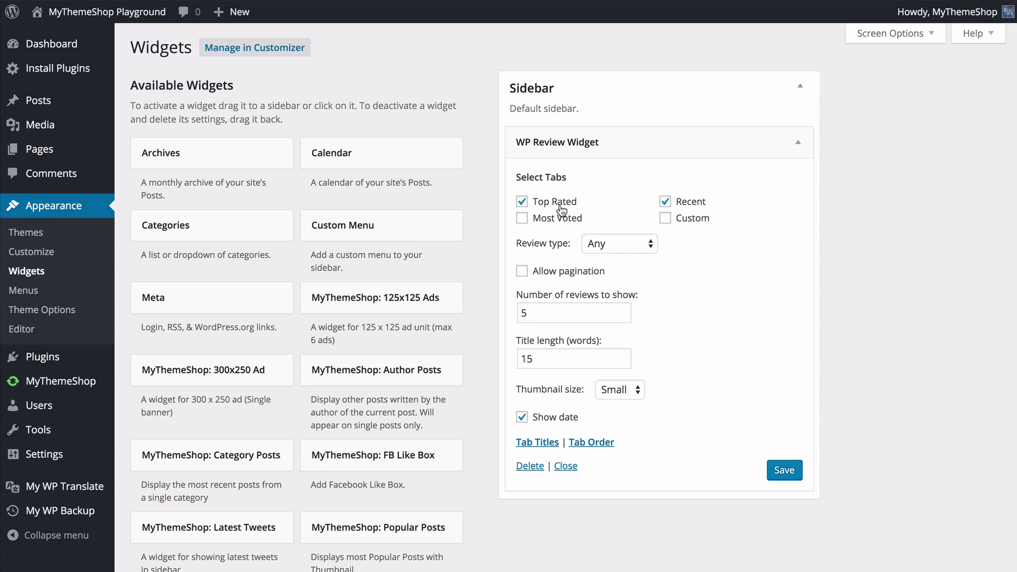
- Disable Top Rated and enable Most Voted in the WP Review Widget's tab selection, and save the widget
{"action": "left_click", "coordinate": [559, 205]}
{"action": "left_click", "coordinate": [561, 219]}
{"action": "left_click", "coordinate": [783, 469]}
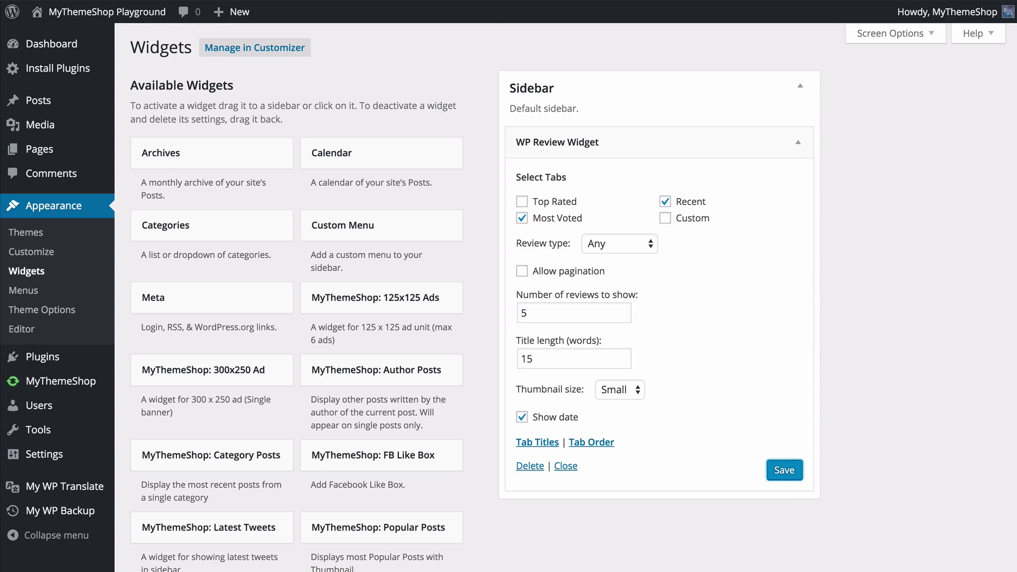
- Check the Most Voted and Recent lists of the review widget on the site's home page
{"action": "left_click", "coordinate": [106, 12]}
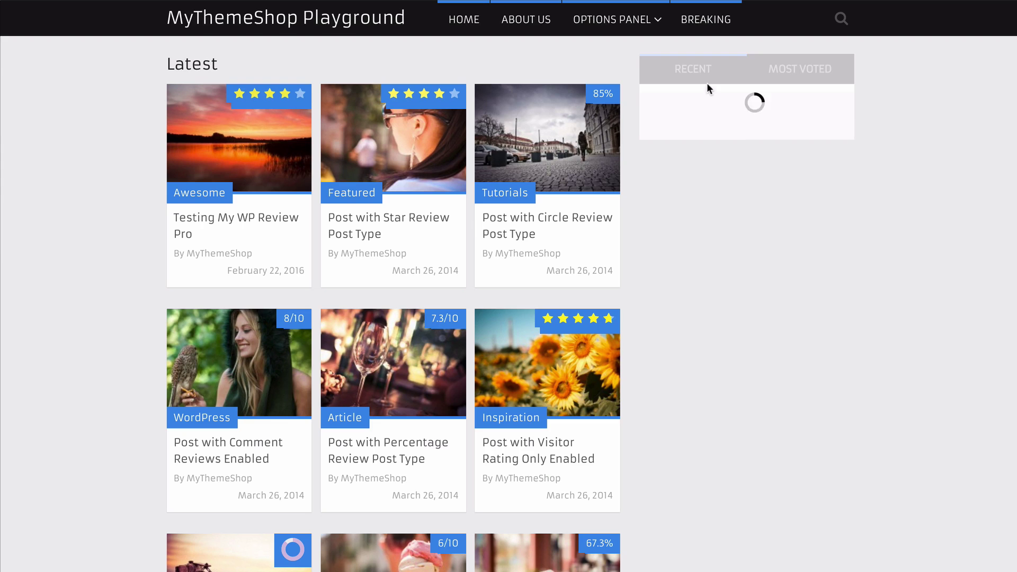
{"action": "left_click", "coordinate": [784, 77]}
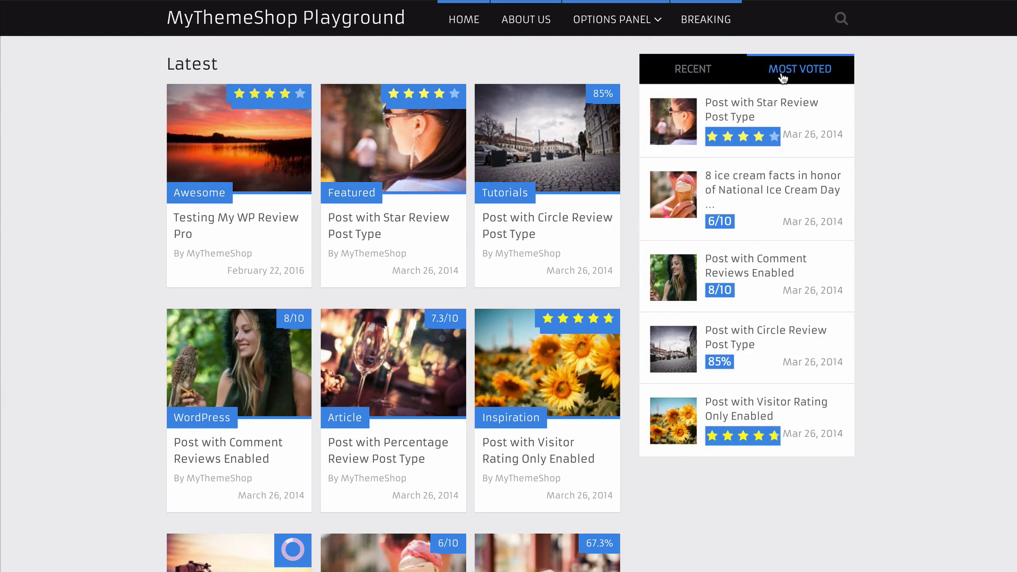
{"action": "left_click", "coordinate": [710, 78]}
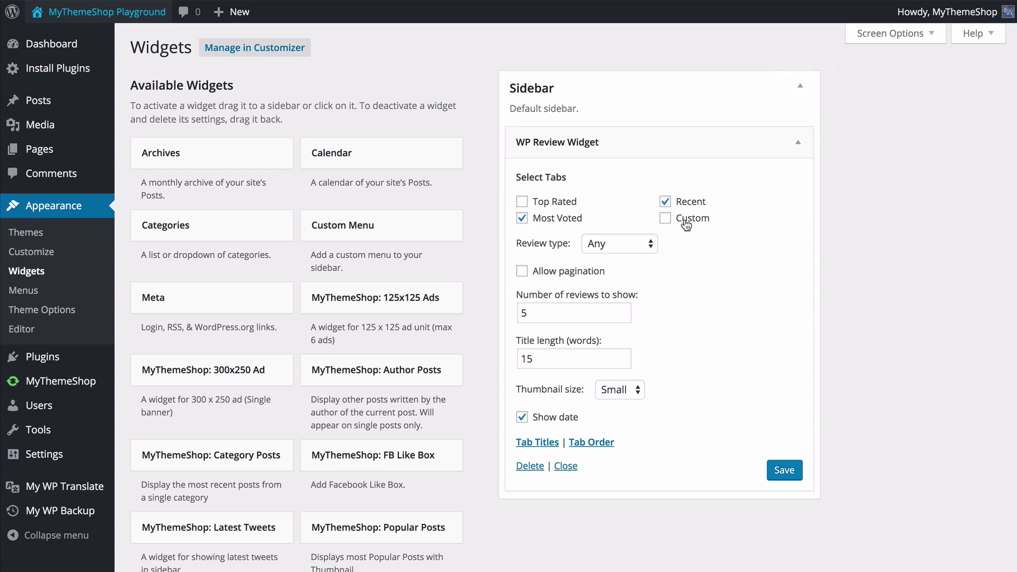
- Enable the widget's Custom tab and assign it the reviews 3175, 3174 using the IDs copied from the posts' review settings
{"action": "left_click", "coordinate": [685, 222]}
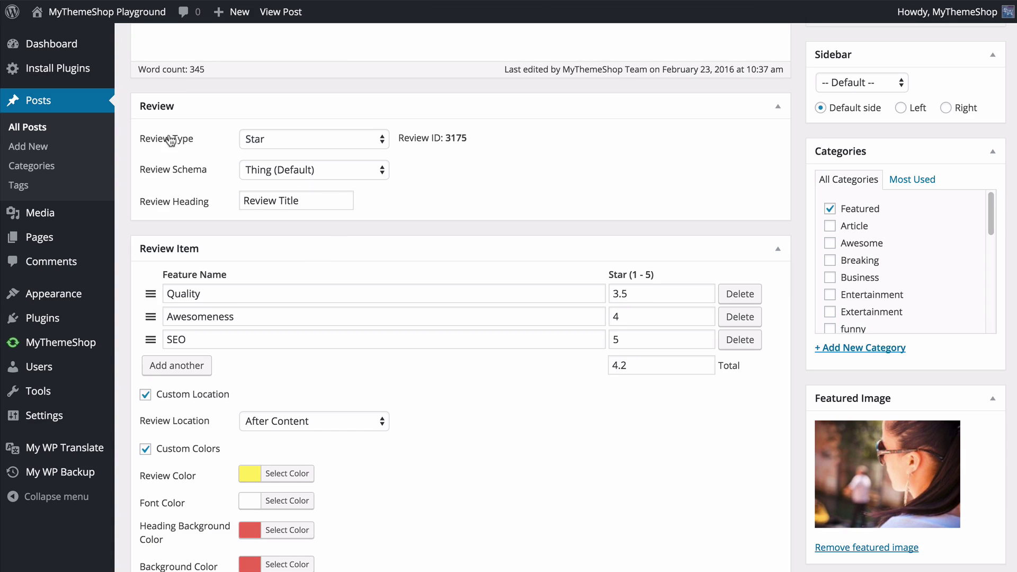
{"action": "double_click", "coordinate": [455, 137]}
{"action": "key", "text": "ctrl+c"}
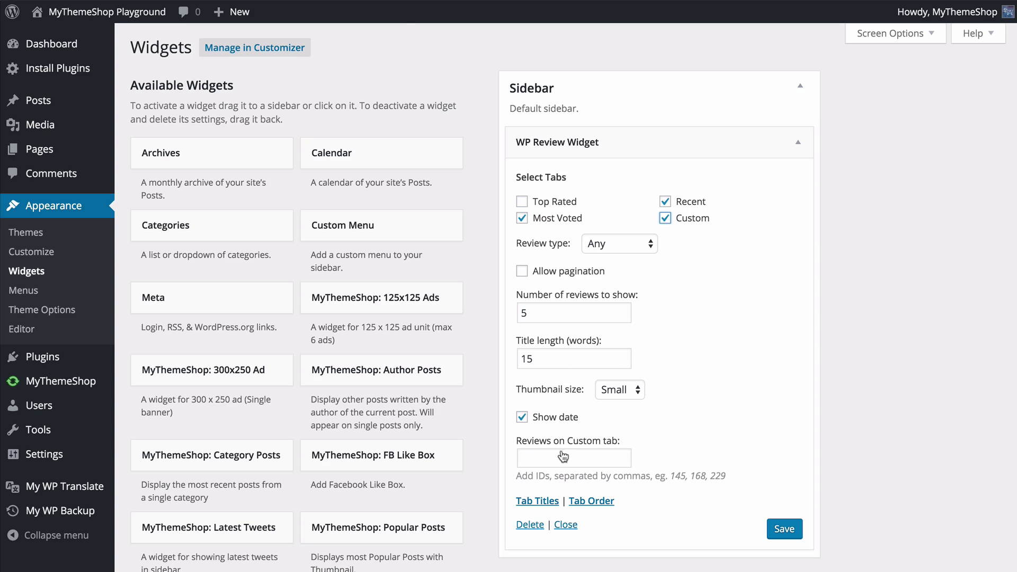
{"action": "left_click", "coordinate": [563, 457]}
{"action": "key", "text": "ctrl+v"}
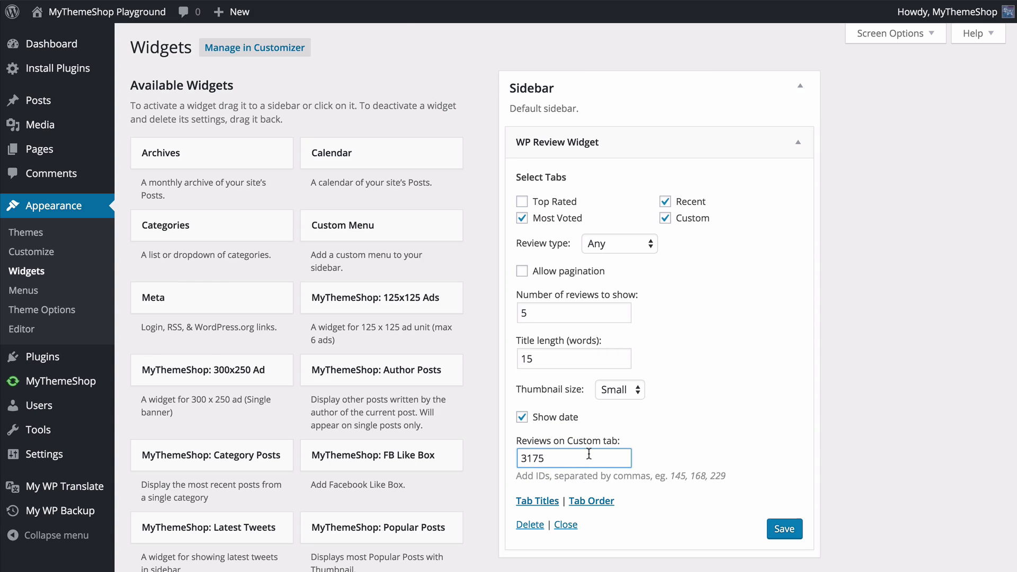
{"action": "type", "text": ","}
{"action": "key", "text": "ctrl+v"}
{"action": "left_click", "coordinate": [664, 454]}
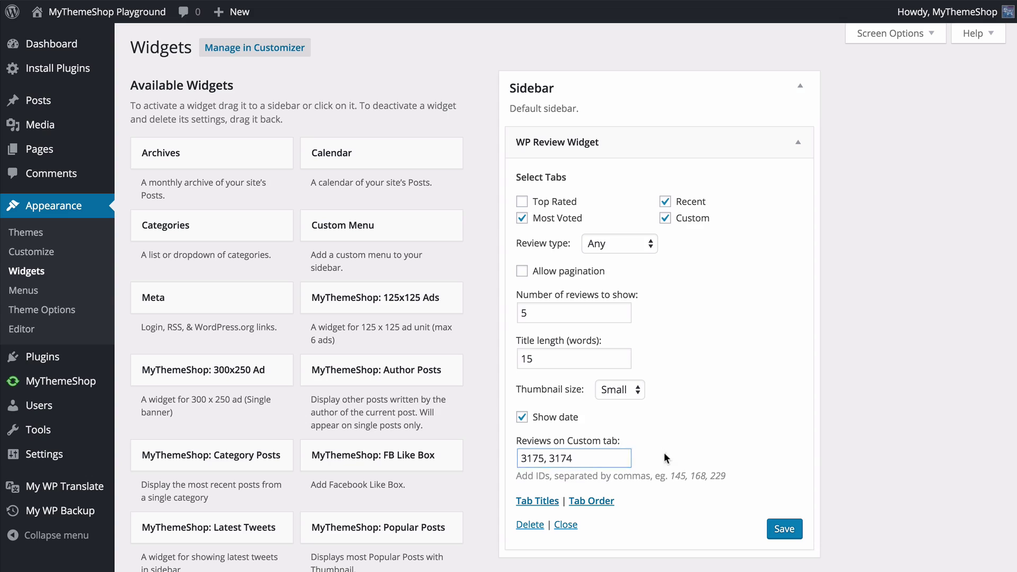
- Disable the Most Voted tab, save the widget, and check the Editor's Choice list on the site's home page
{"action": "left_click", "coordinate": [561, 218]}
{"action": "left_click", "coordinate": [783, 527]}
{"action": "left_click", "coordinate": [98, 19]}
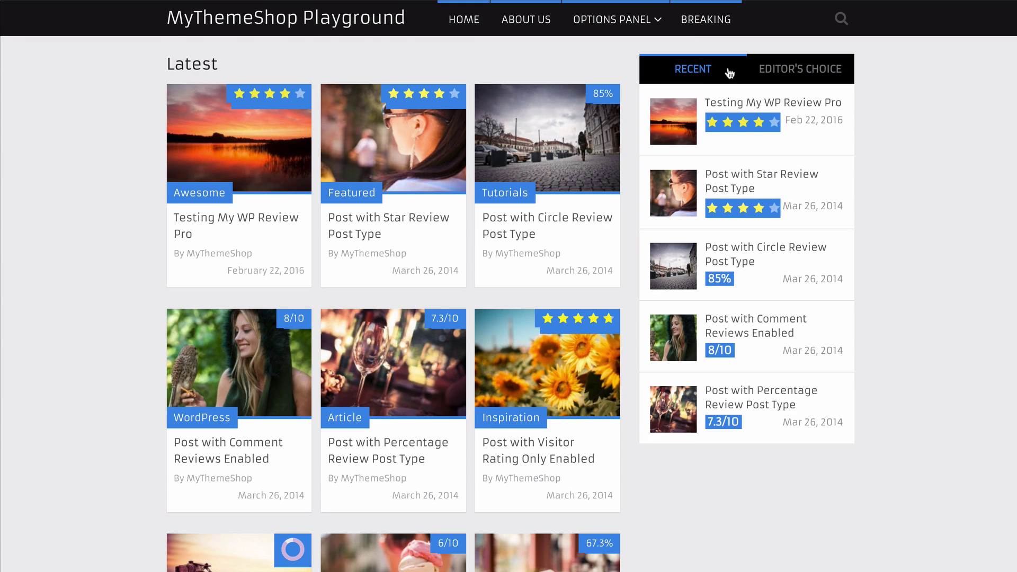
{"action": "left_click", "coordinate": [781, 69]}
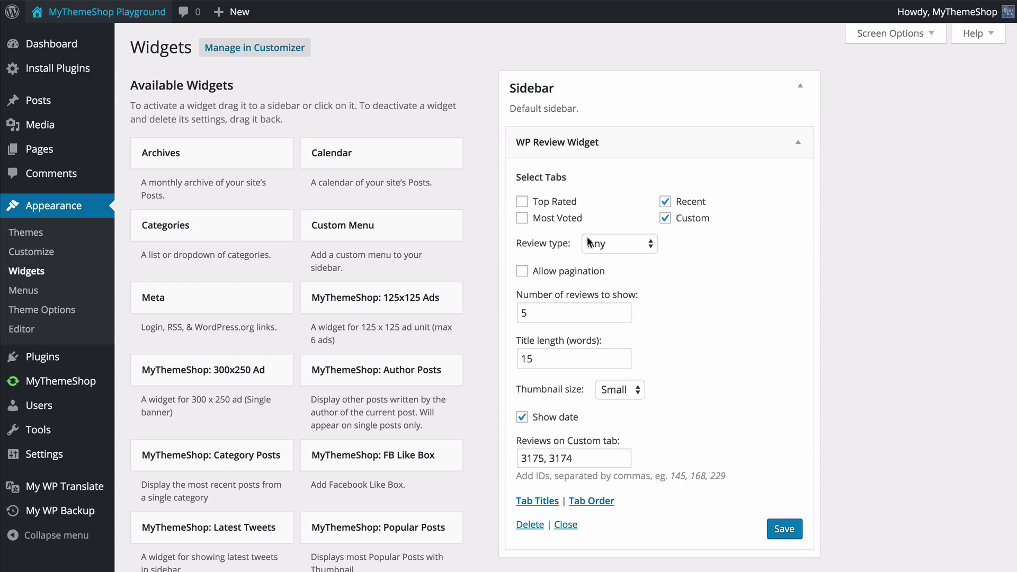
- Examine the WP Review Widget's review type, pagination, thumbnail size and tab title options
{"action": "left_click", "coordinate": [603, 244]}
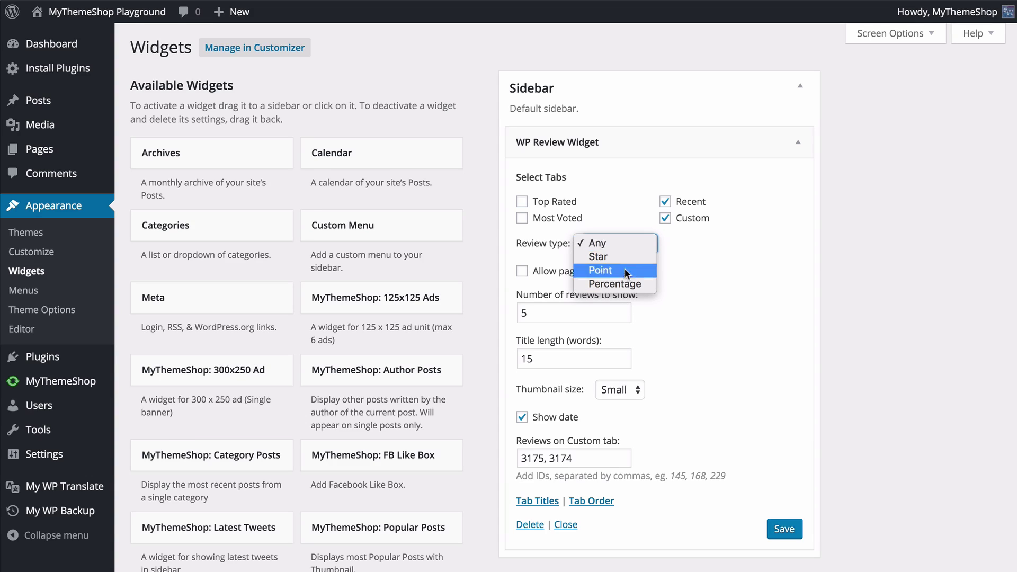
{"action": "left_click", "coordinate": [701, 259]}
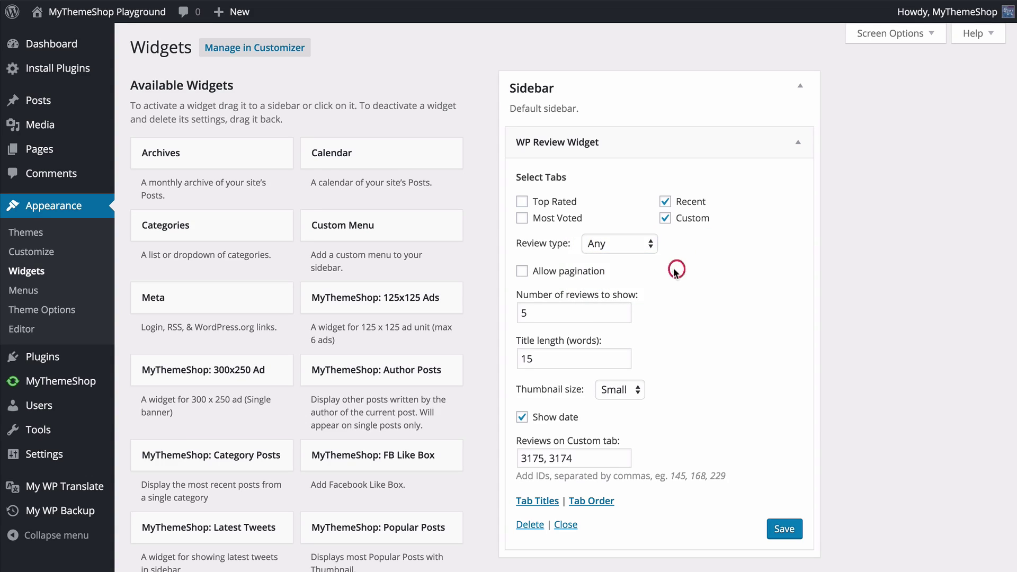
{"action": "left_click", "coordinate": [582, 273]}
{"action": "left_click", "coordinate": [585, 273]}
{"action": "scroll", "coordinate": [560, 358], "scroll_direction": "down", "scroll_amount": 3}
{"action": "left_click", "coordinate": [622, 317]}
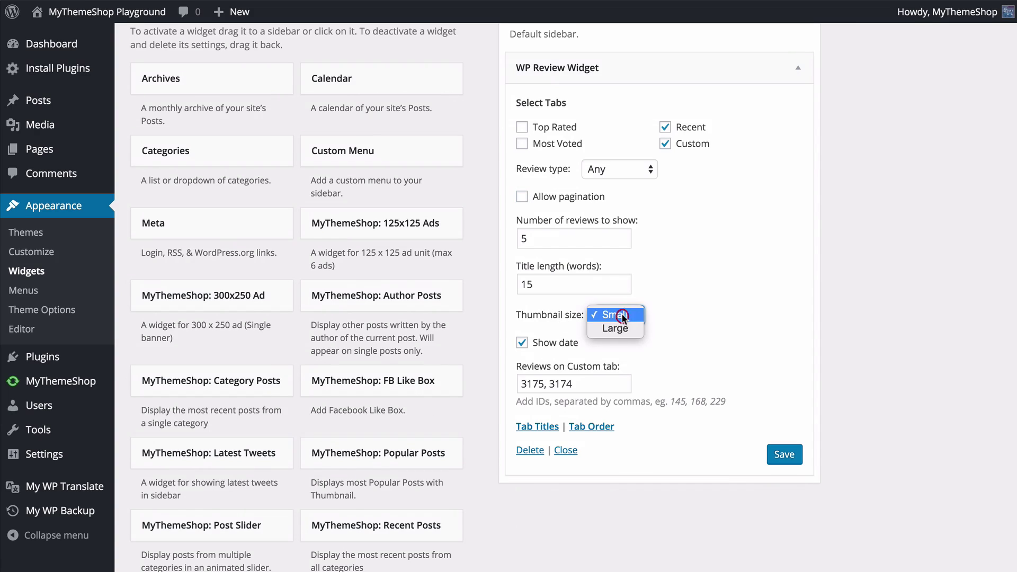
{"action": "left_click", "coordinate": [623, 317]}
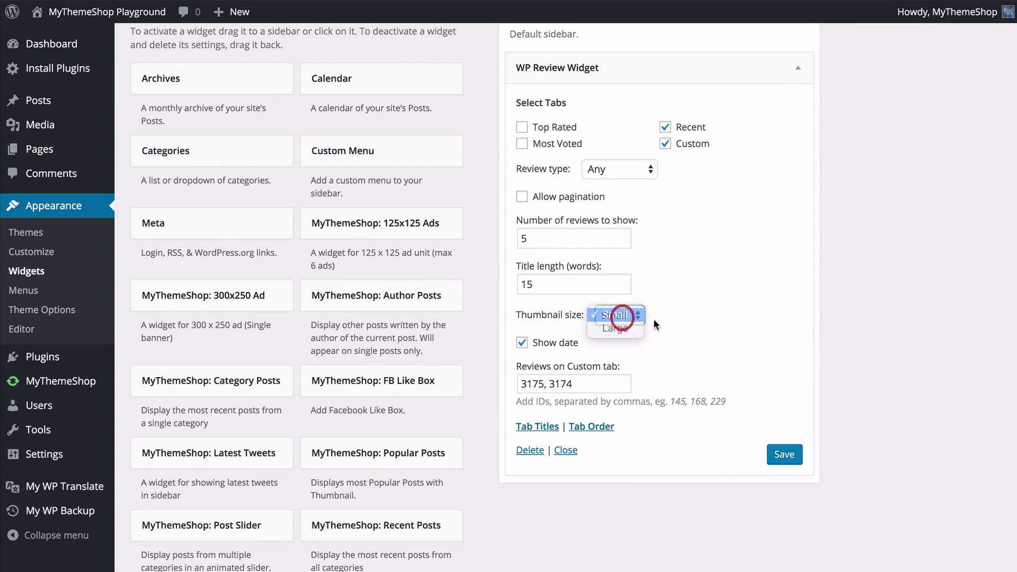
{"action": "left_click", "coordinate": [540, 428]}
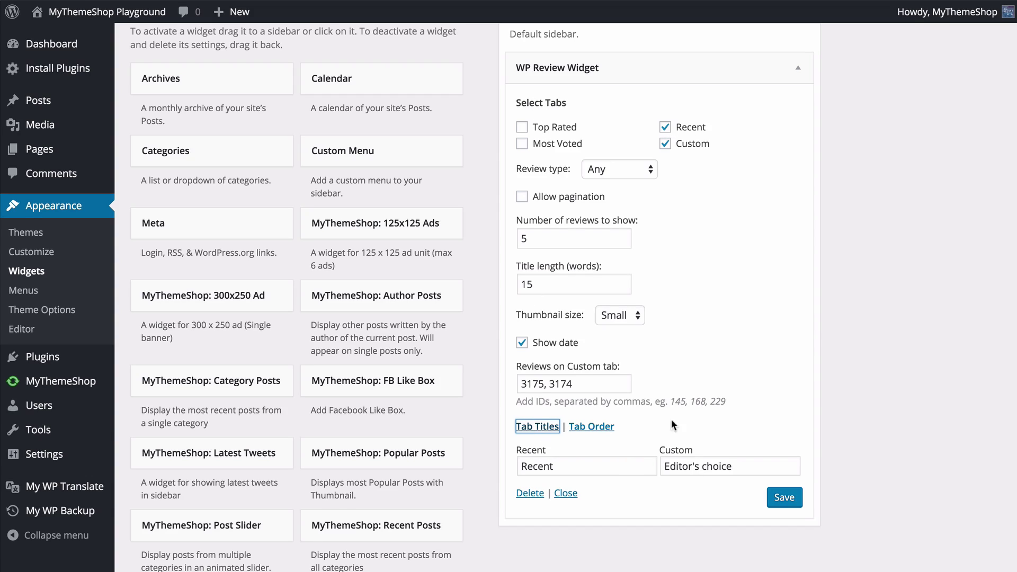
{"action": "left_click", "coordinate": [541, 428]}
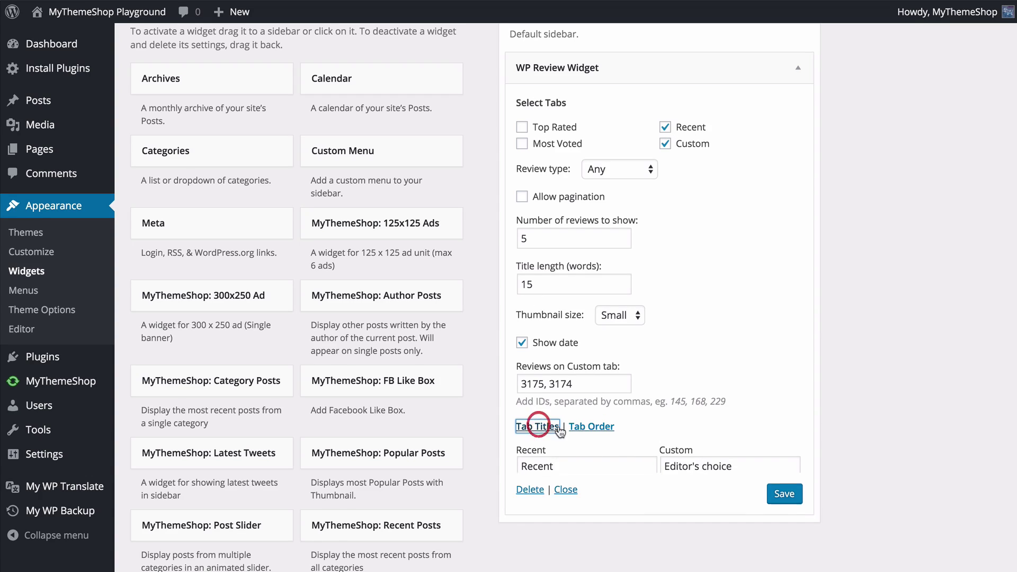
- Set the widget's tab order to 1 for Custom and 2 for Recent, save it, and reload the home page to check
{"action": "left_click", "coordinate": [591, 426]}
{"action": "left_click", "coordinate": [542, 456]}
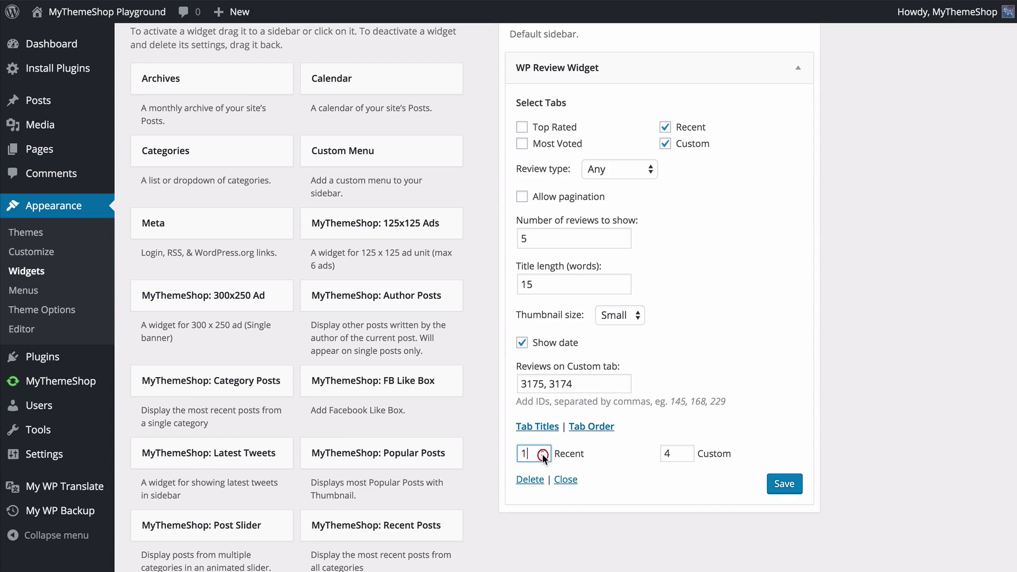
{"action": "left_click", "coordinate": [685, 457]}
{"action": "left_click", "coordinate": [685, 457]}
{"action": "left_click", "coordinate": [686, 458]}
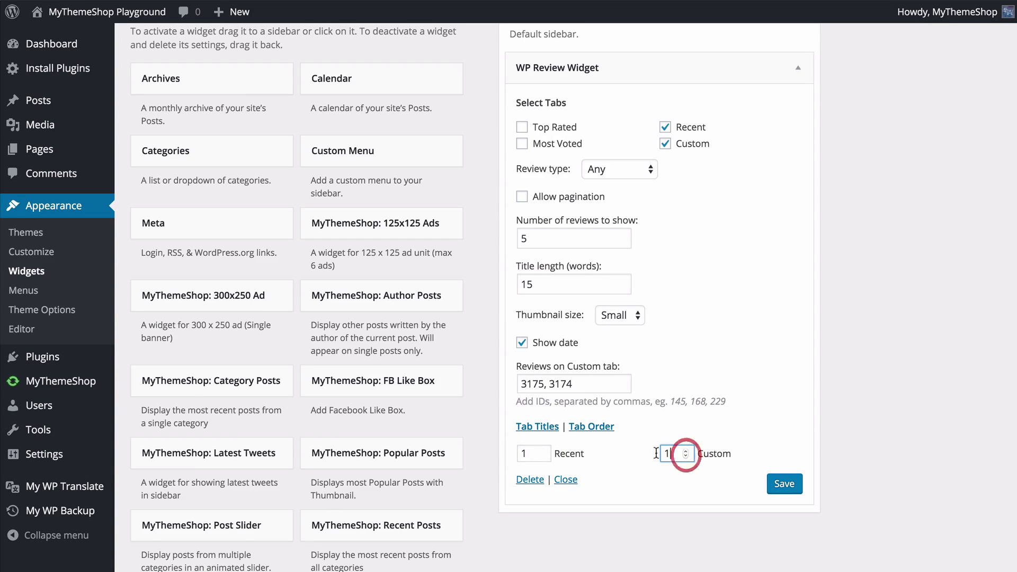
{"action": "left_click", "coordinate": [542, 451]}
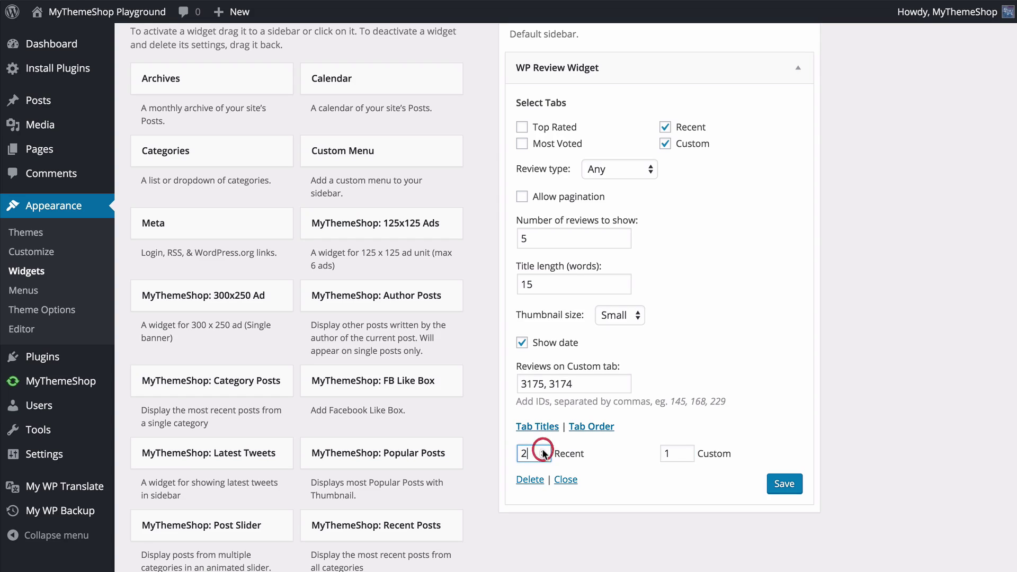
{"action": "left_click", "coordinate": [784, 483]}
{"action": "left_click", "coordinate": [93, 2]}
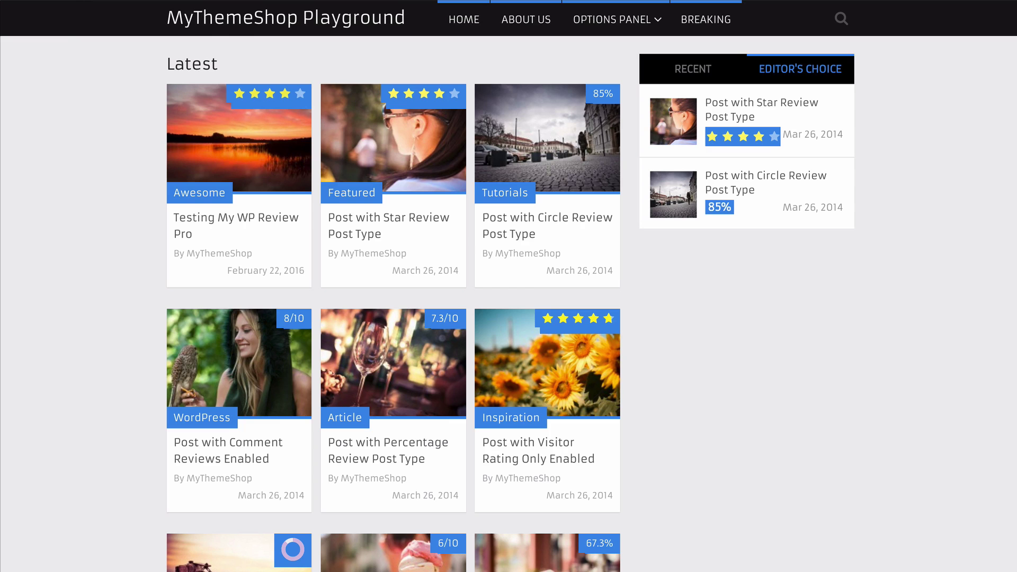
{"action": "key", "text": "F5"}
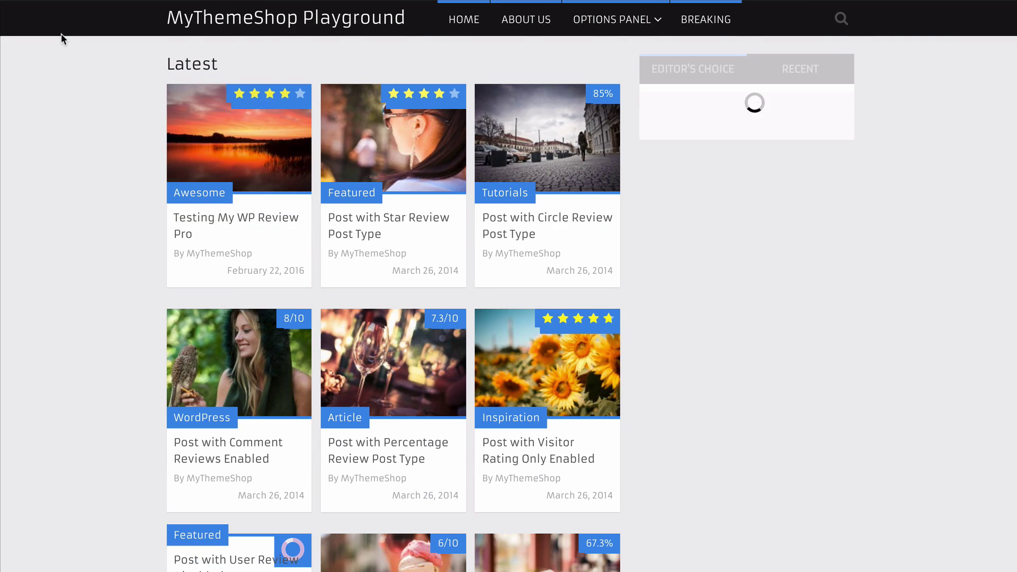